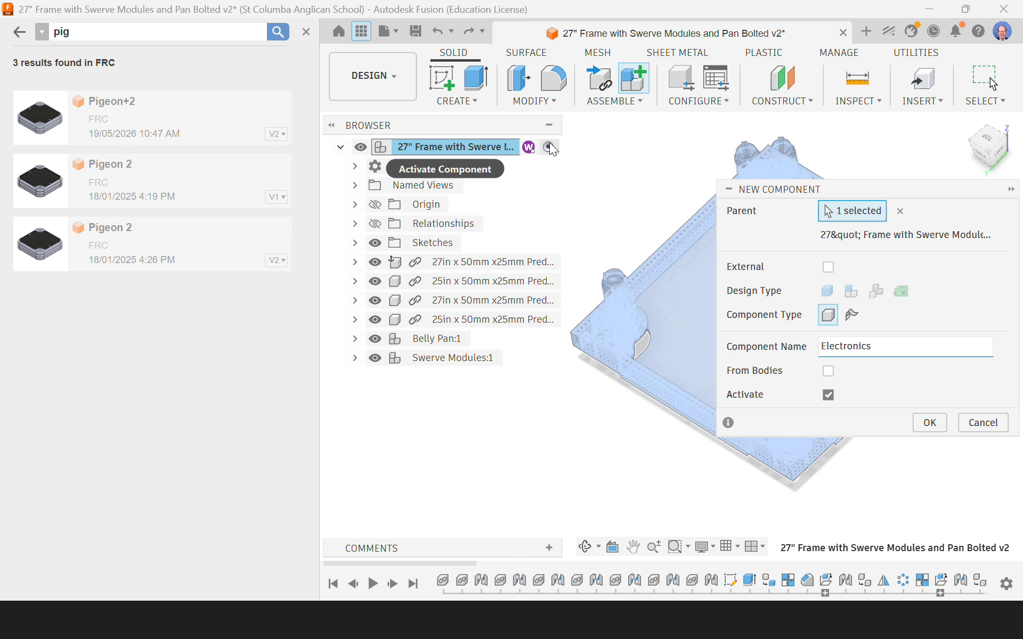
Step: Create and activate an internal component named Electronics under the top-level frame assembly
left_click(930, 422)
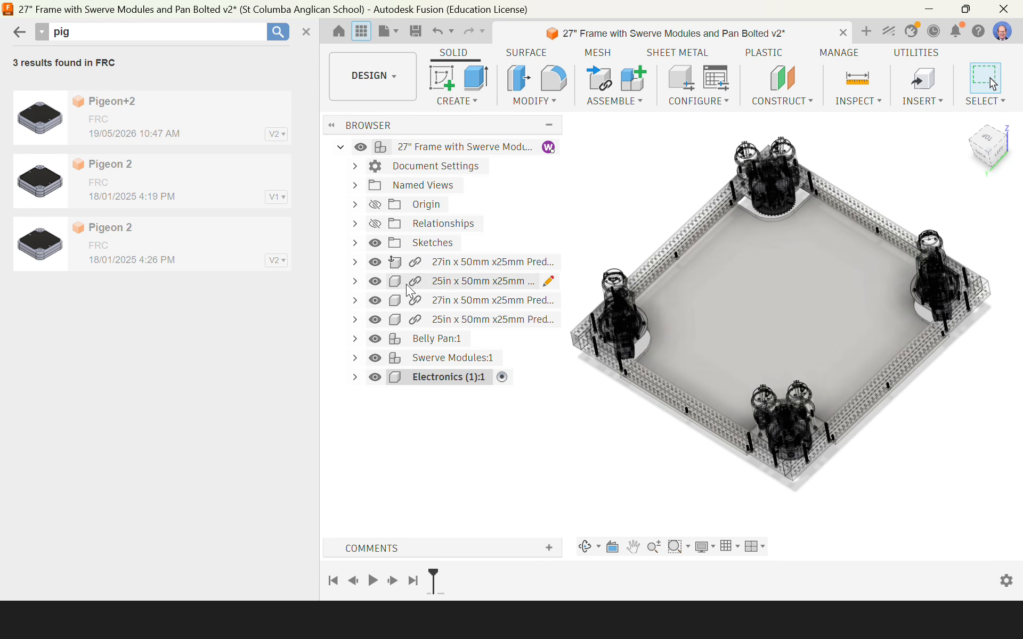
left_click(307, 32)
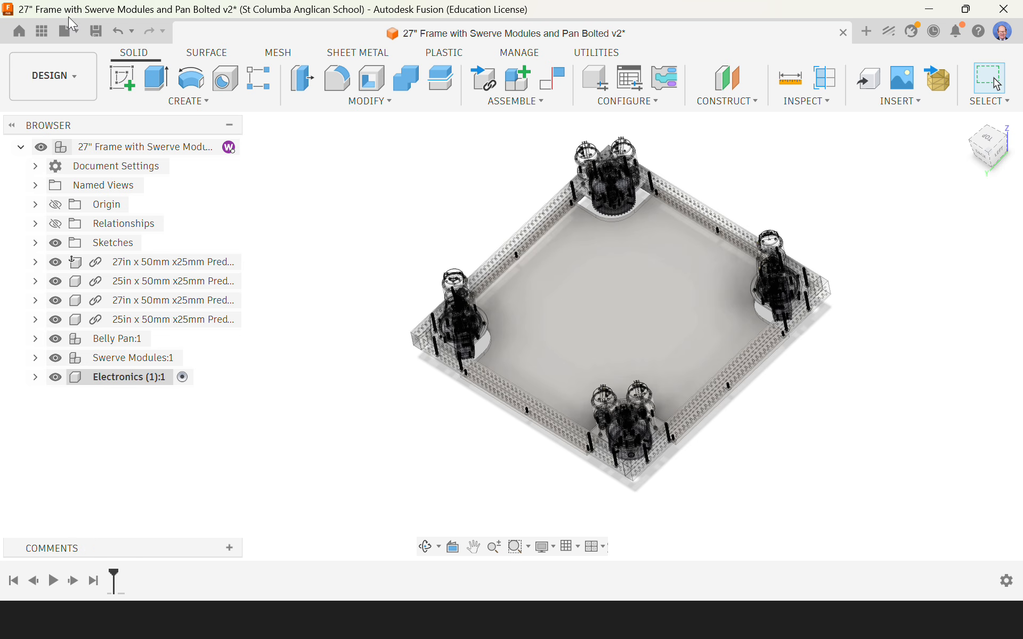
left_click(42, 30)
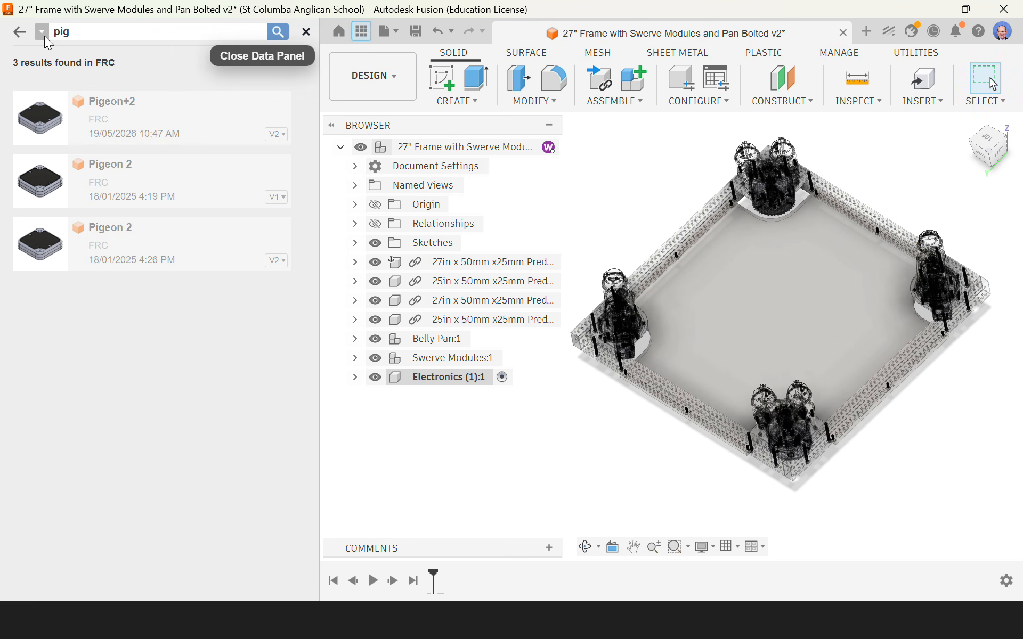
left_click(61, 36)
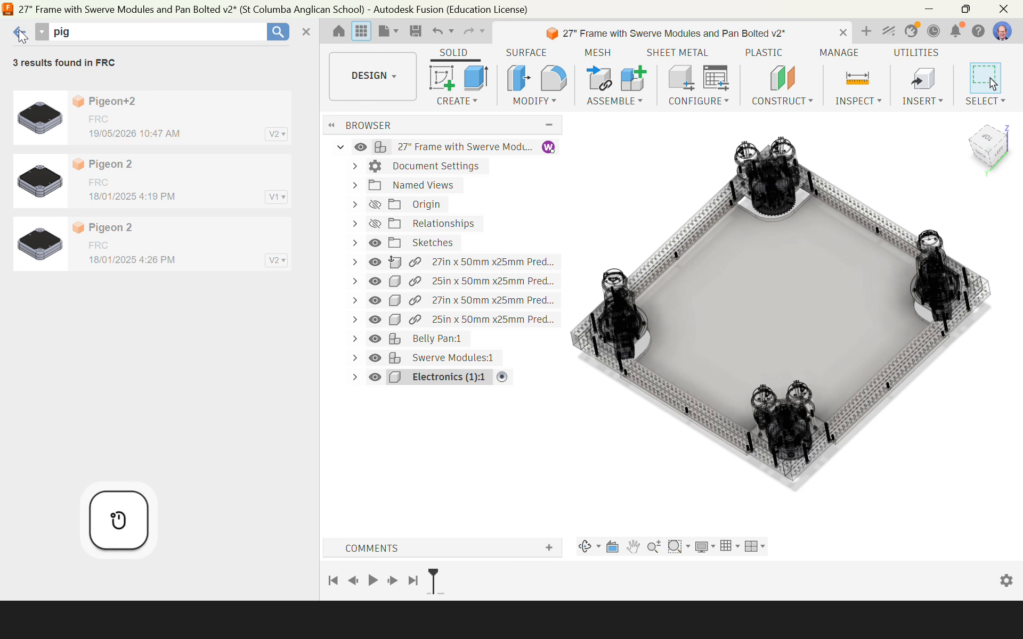
left_click(305, 32)
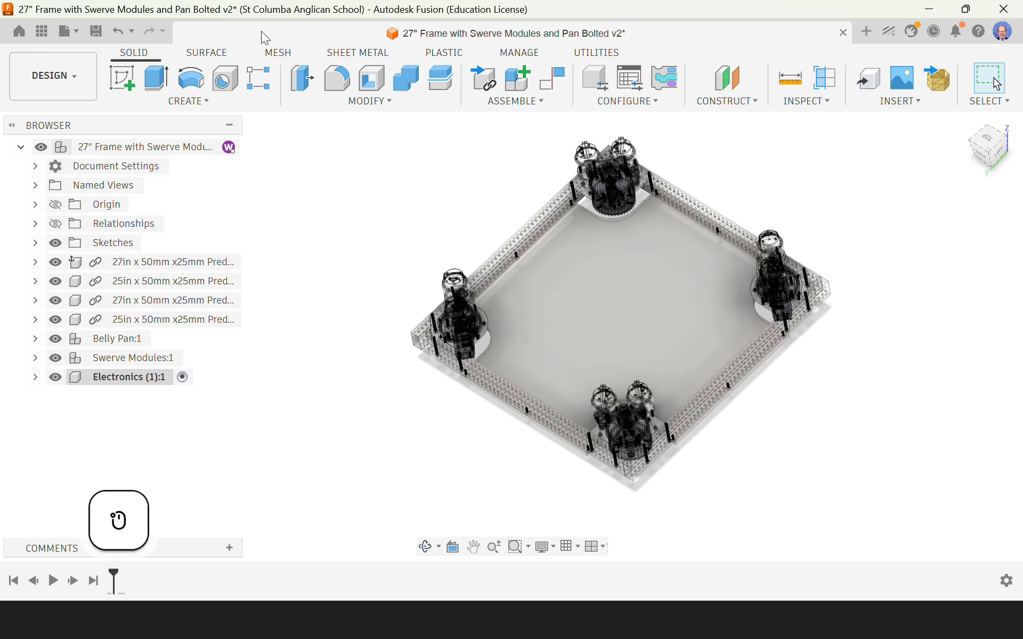
left_click(44, 33)
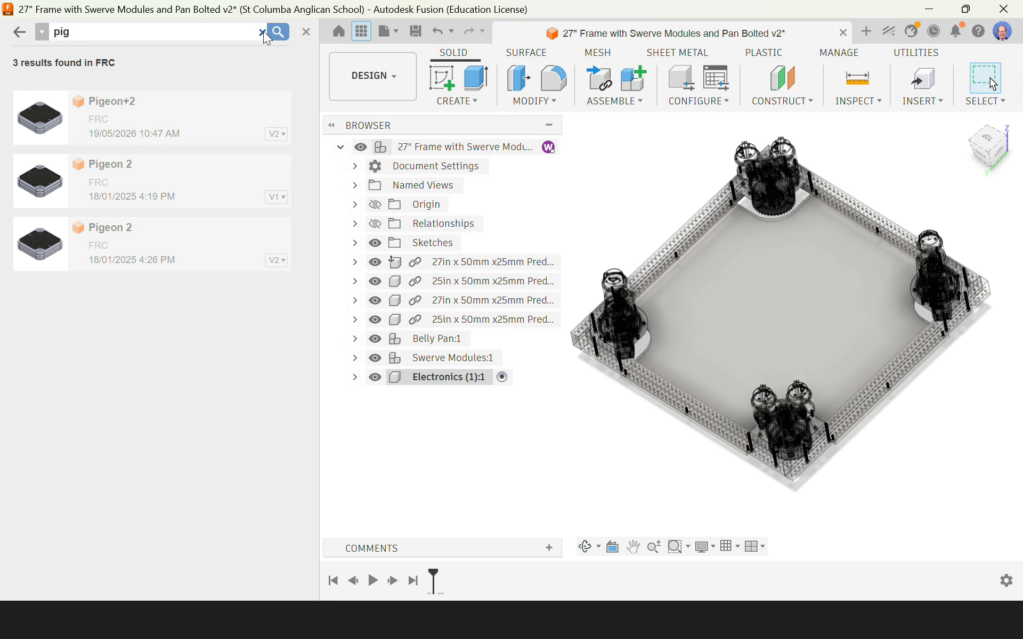
Step: Go to the Commercial Parts folder of the FRC project and search for "pig"
left_click(262, 33)
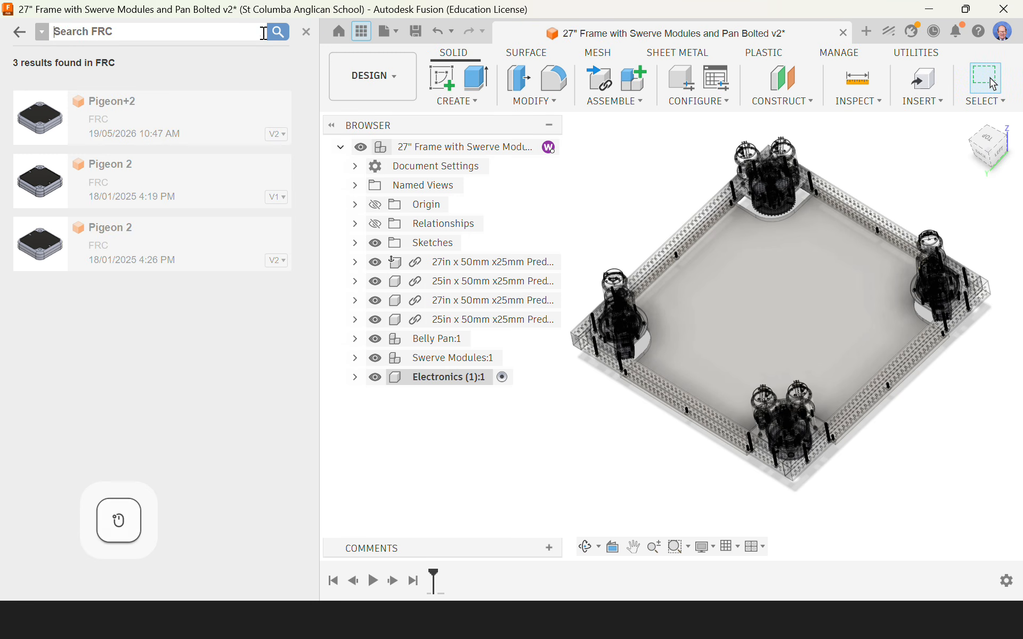
left_click(21, 33)
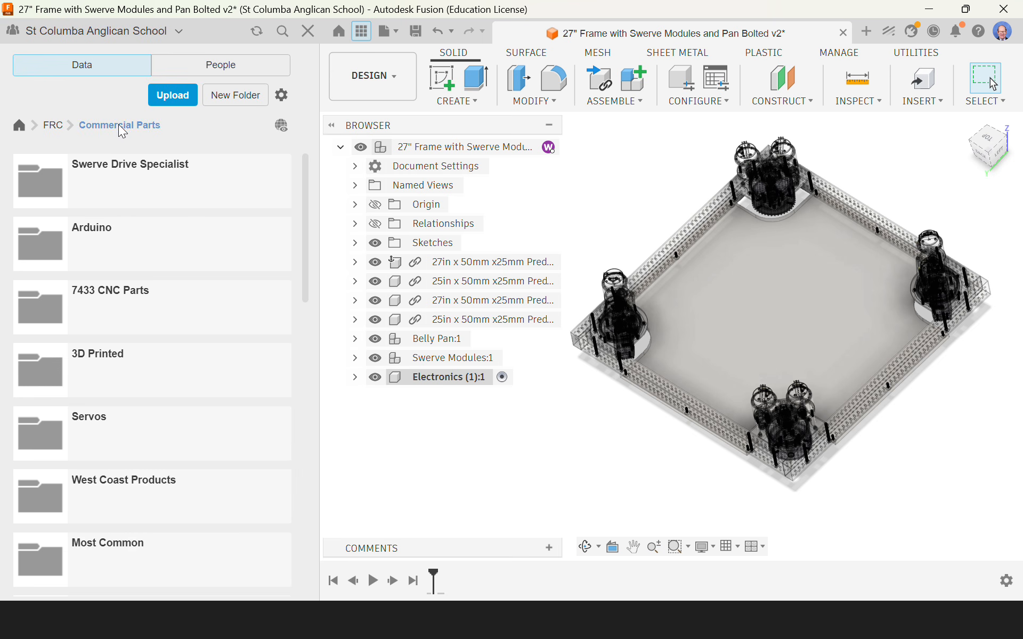
left_click(53, 125)
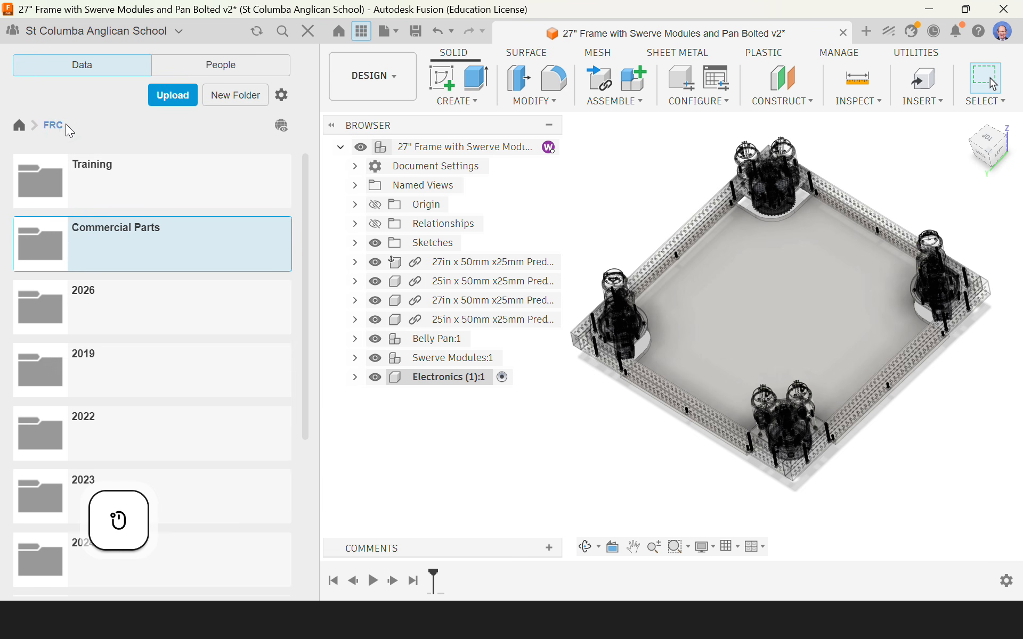
double_click(52, 235)
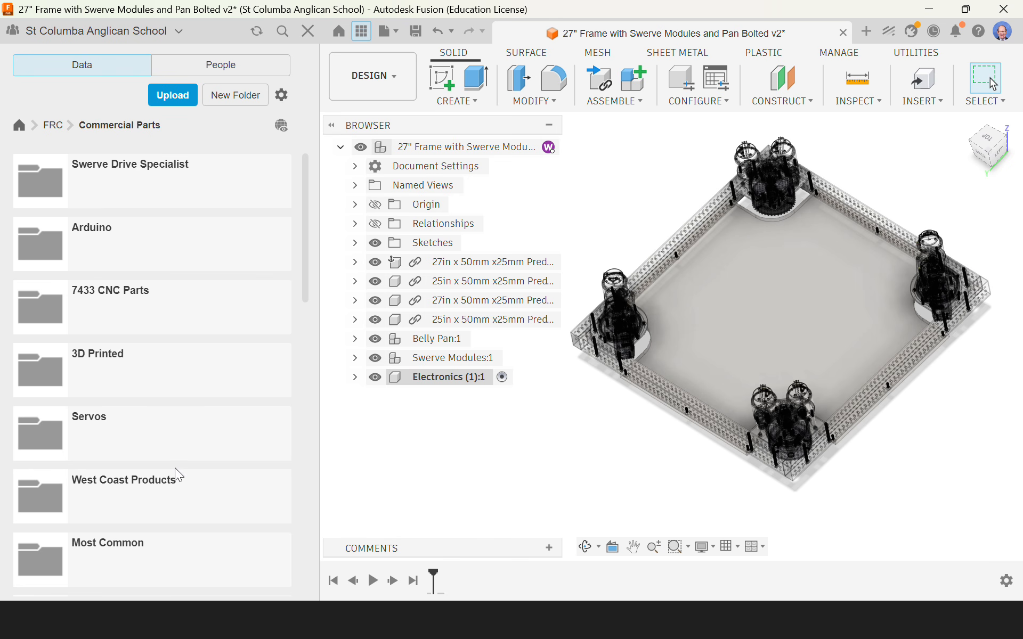
left_click(282, 30)
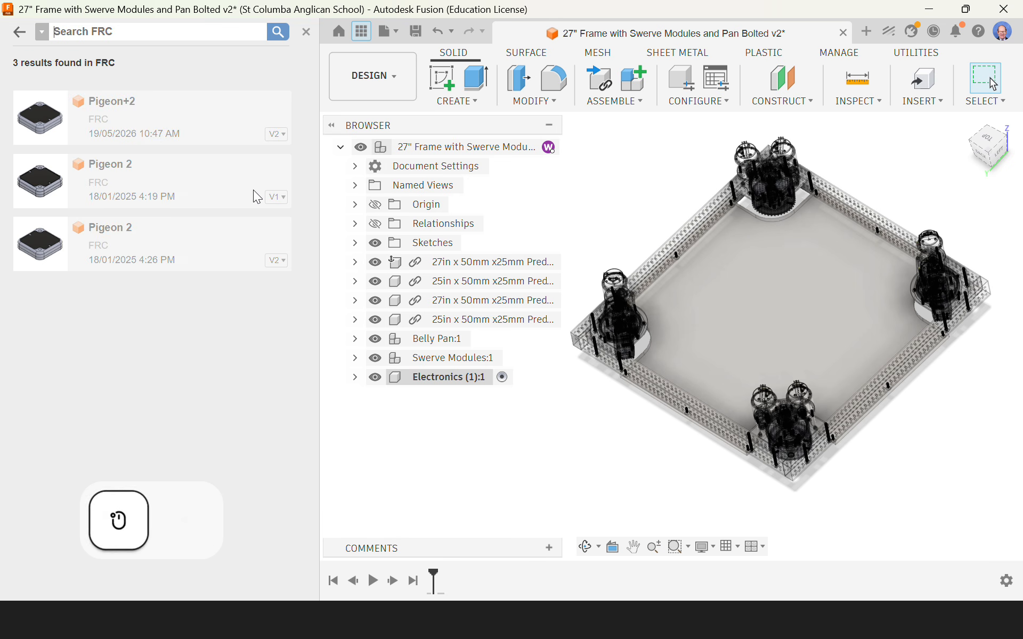
type("pig")
key("Return")
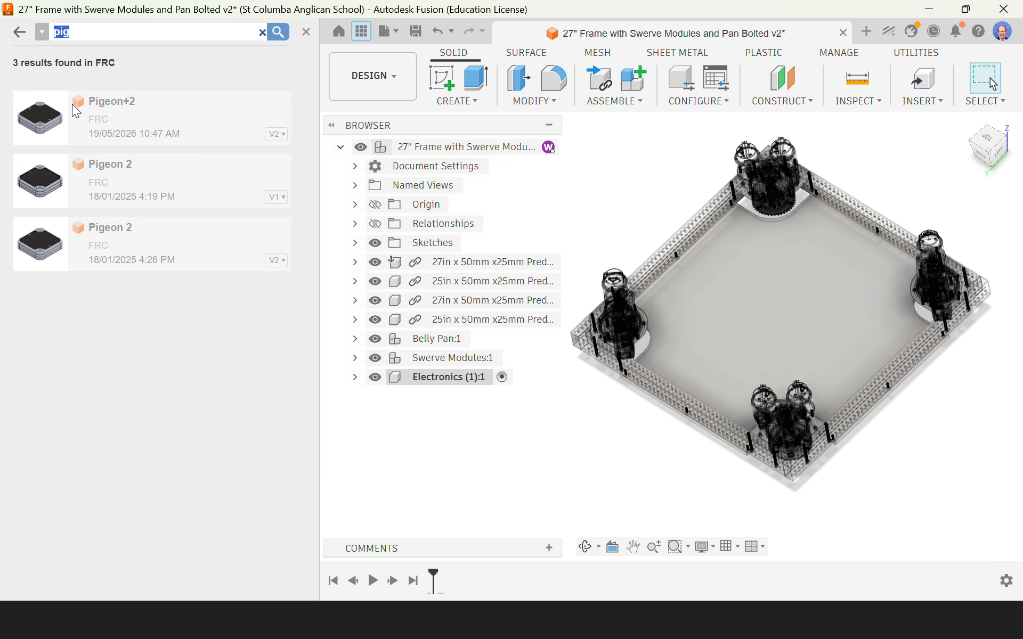
Step: Insert Pigeon+2 into the Electronics component, offset 650 mm in Z and not grounded to its parent
left_click_drag(60, 121, 751, 281)
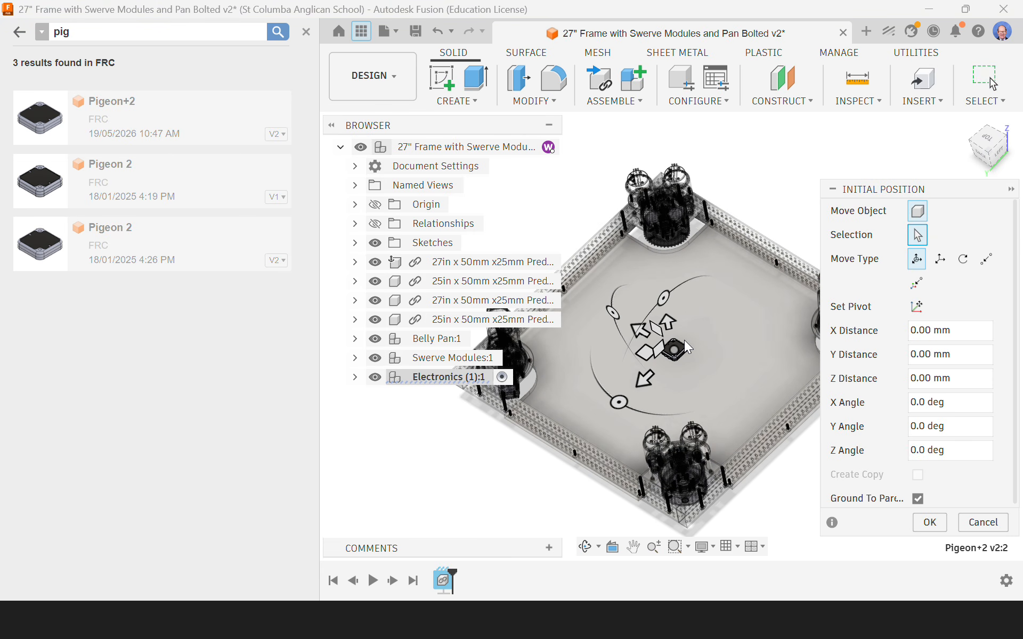
left_click_drag(667, 322, 632, 134)
middle_click_drag(751, 350, 748, 412)
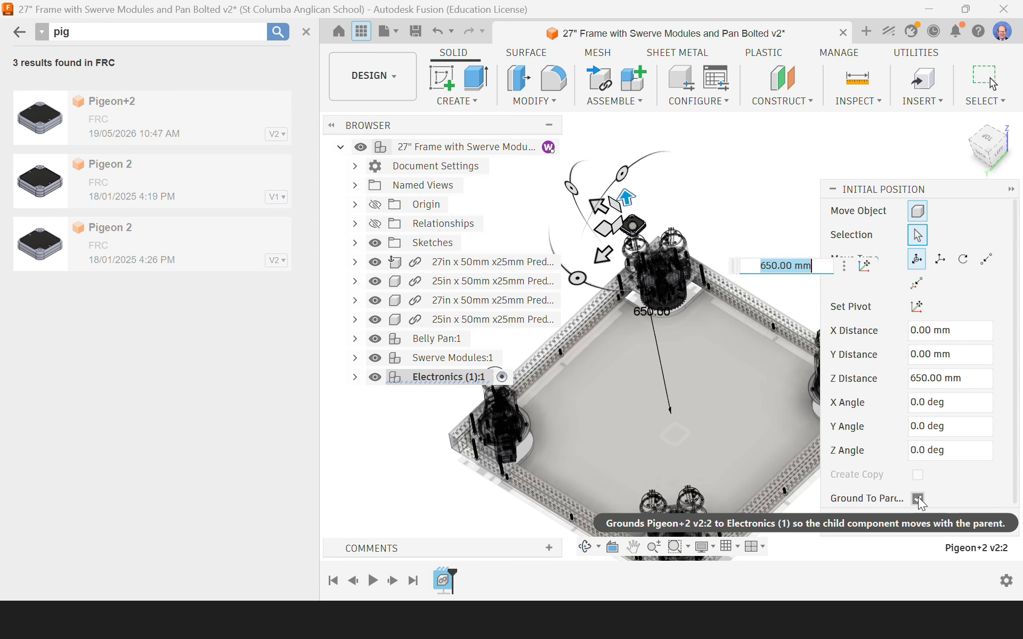
left_click(918, 499)
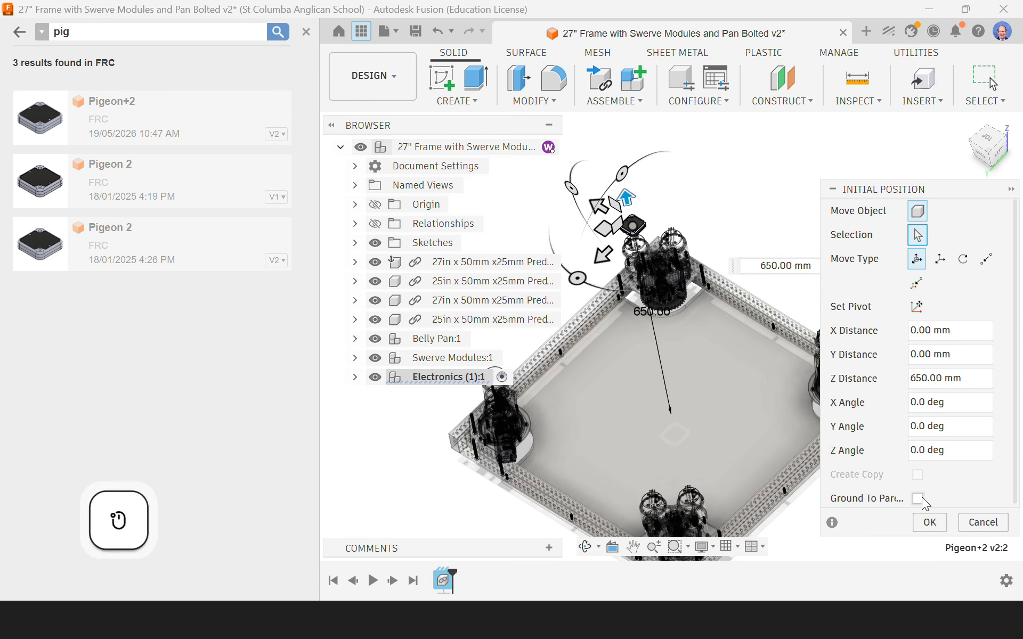
left_click(929, 523)
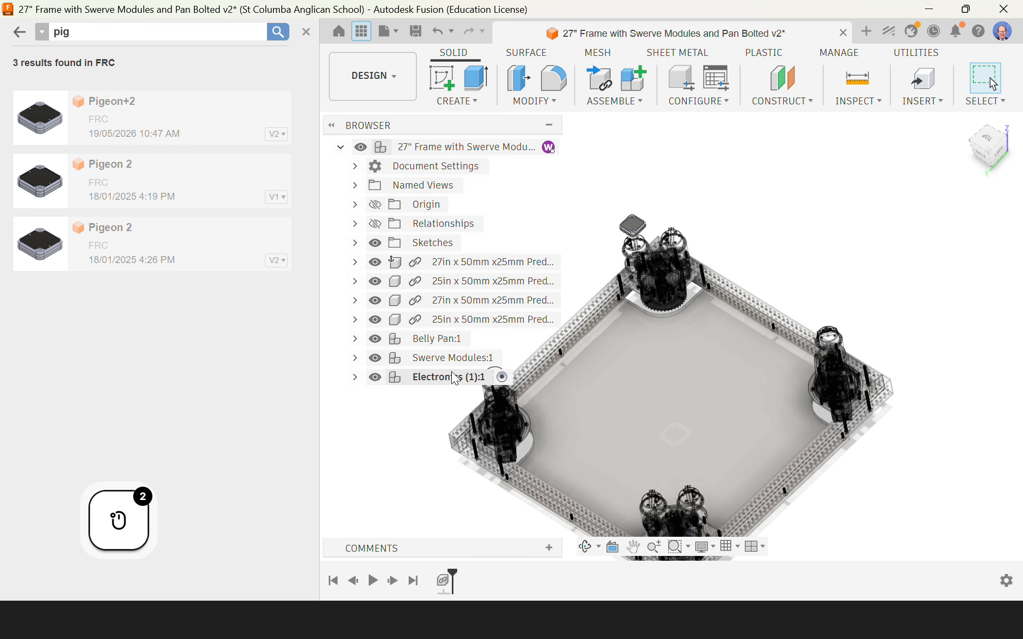
left_click(354, 377)
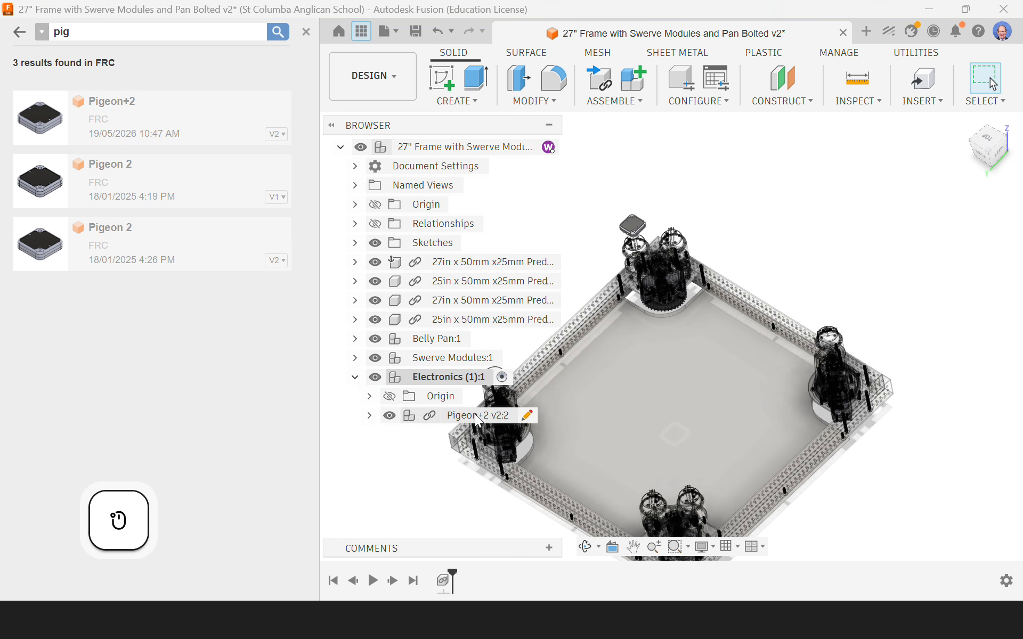
left_click(355, 377)
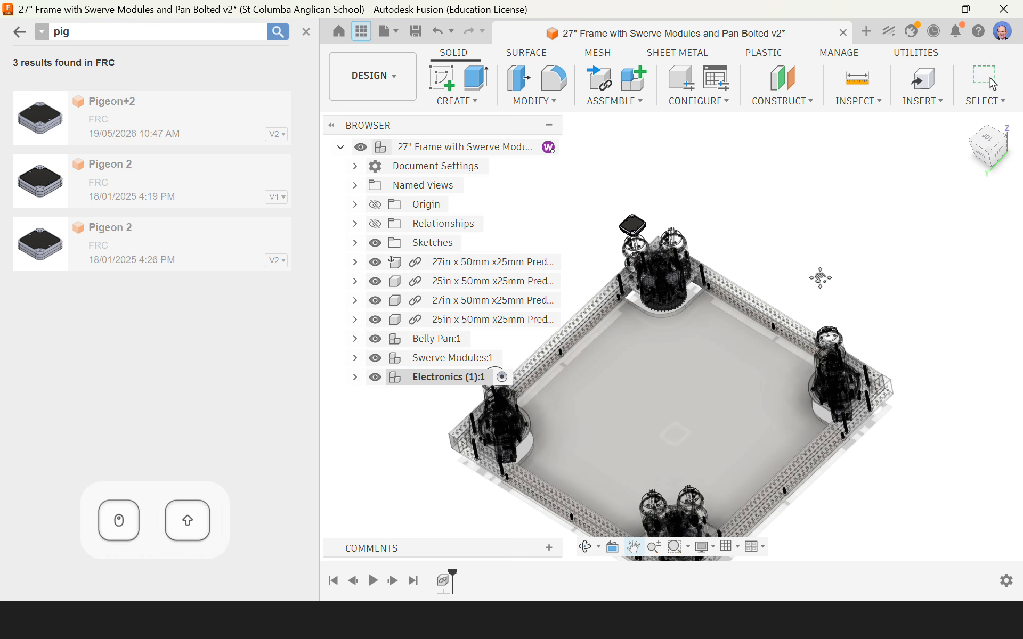
Step: Start a component Align using the centre of the Pigeon+2's underside face as the source point
middle_click_drag(820, 278, 850, 304, "shift")
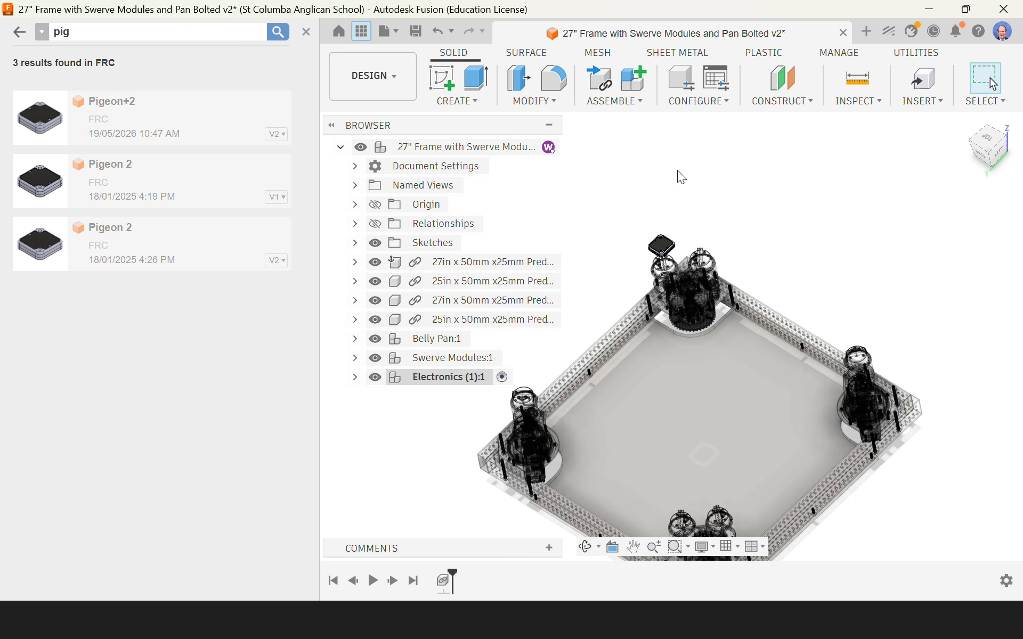
key("s")
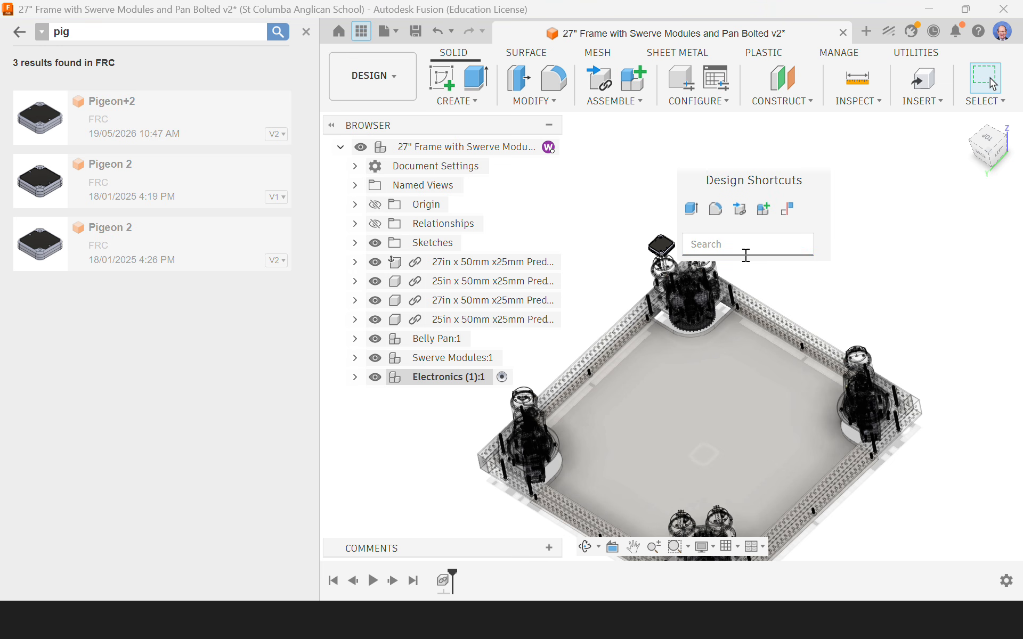
type("al")
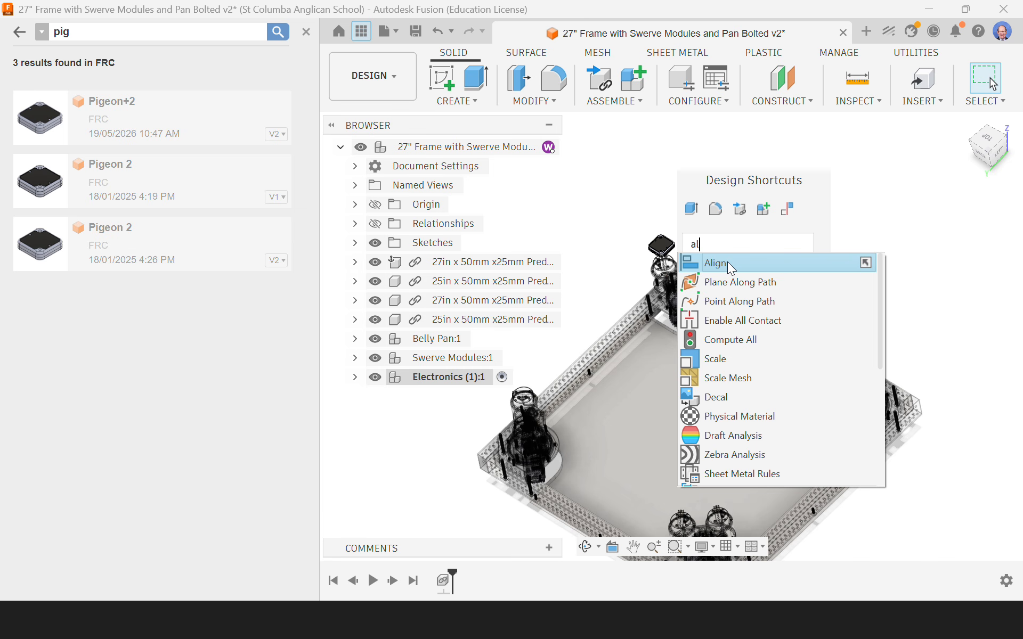
left_click(729, 263)
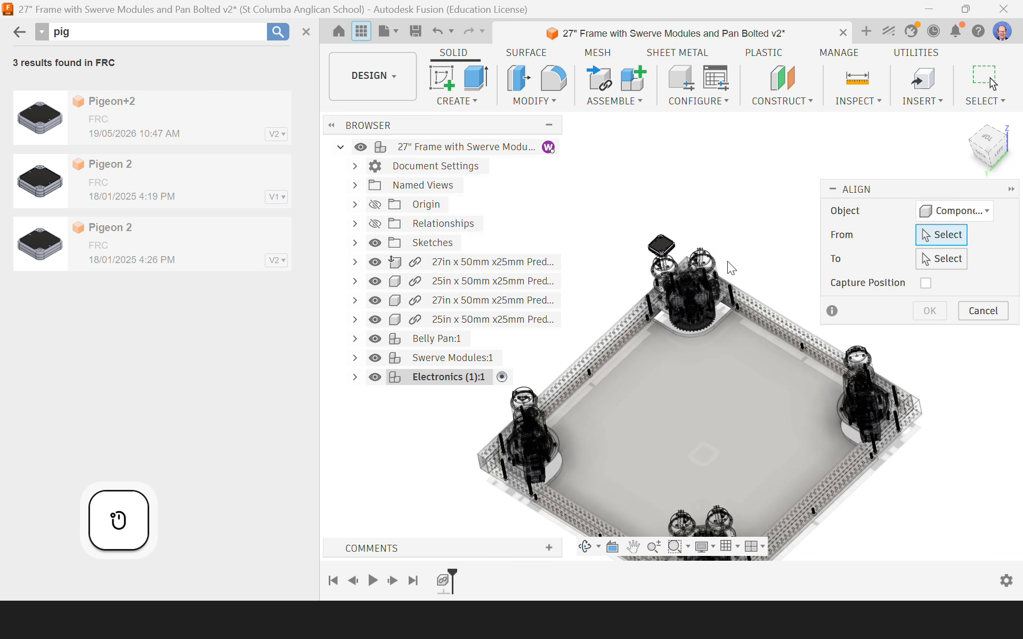
left_click(964, 206)
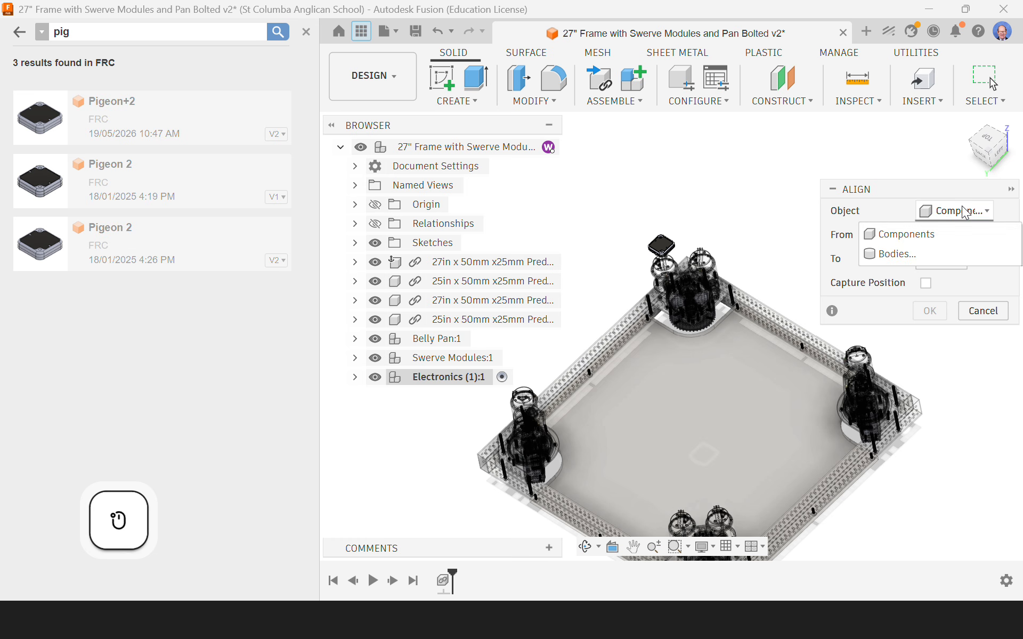
left_click(907, 234)
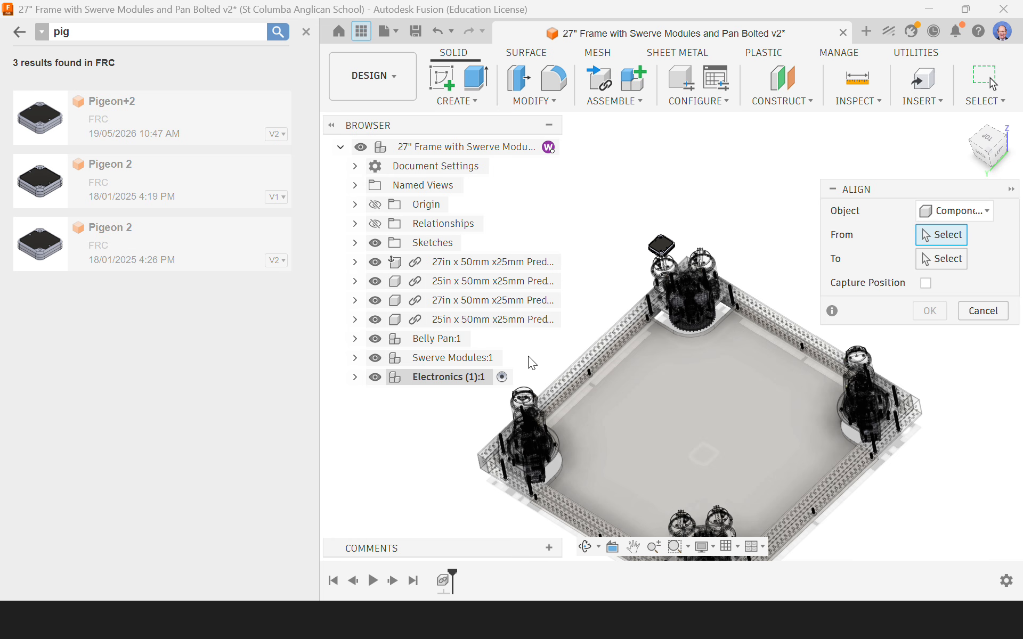
left_click(355, 377)
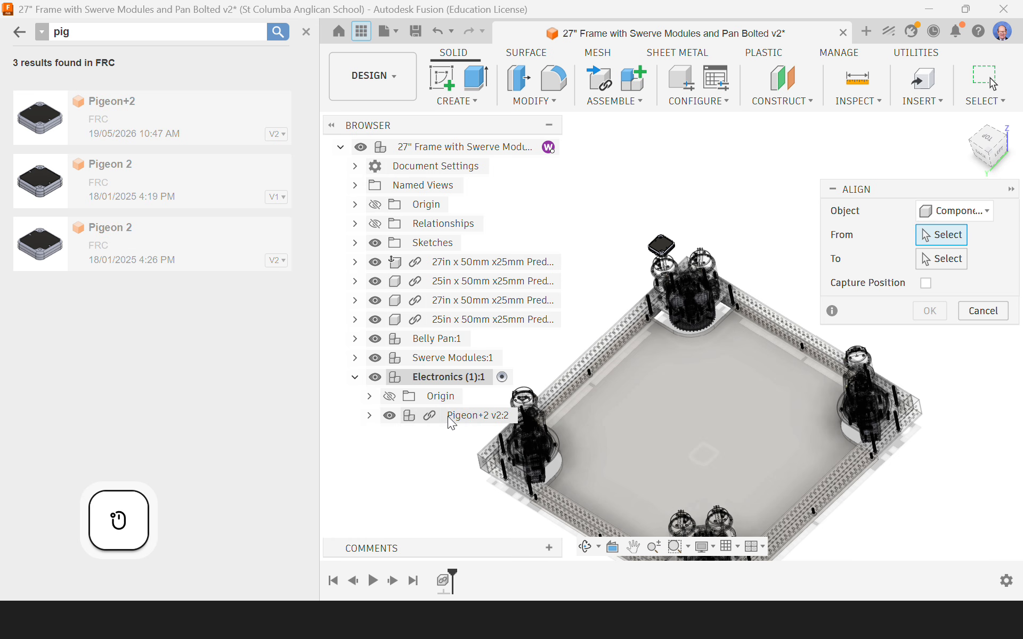
middle_click_drag(686, 373, 674, 232, "shift")
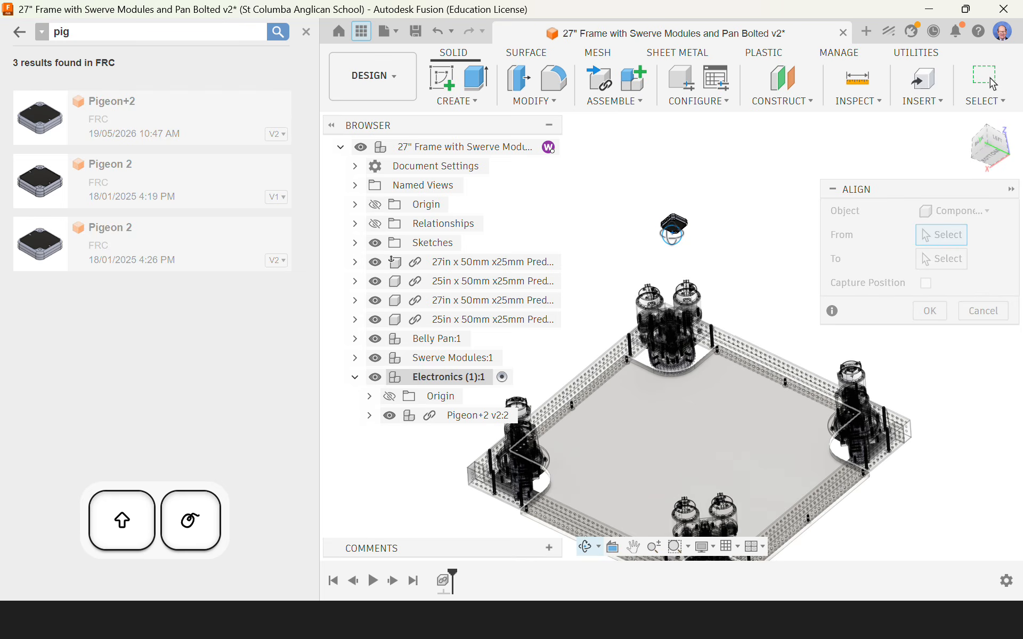
scroll(674, 232, "up", 8)
scroll(674, 231, "up", 5)
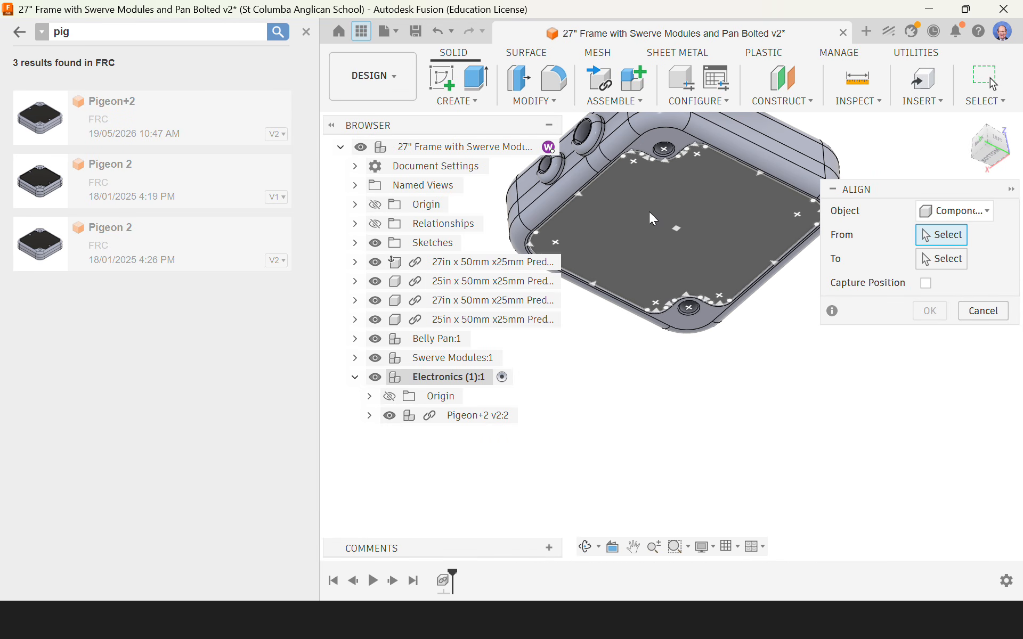
left_click(680, 234)
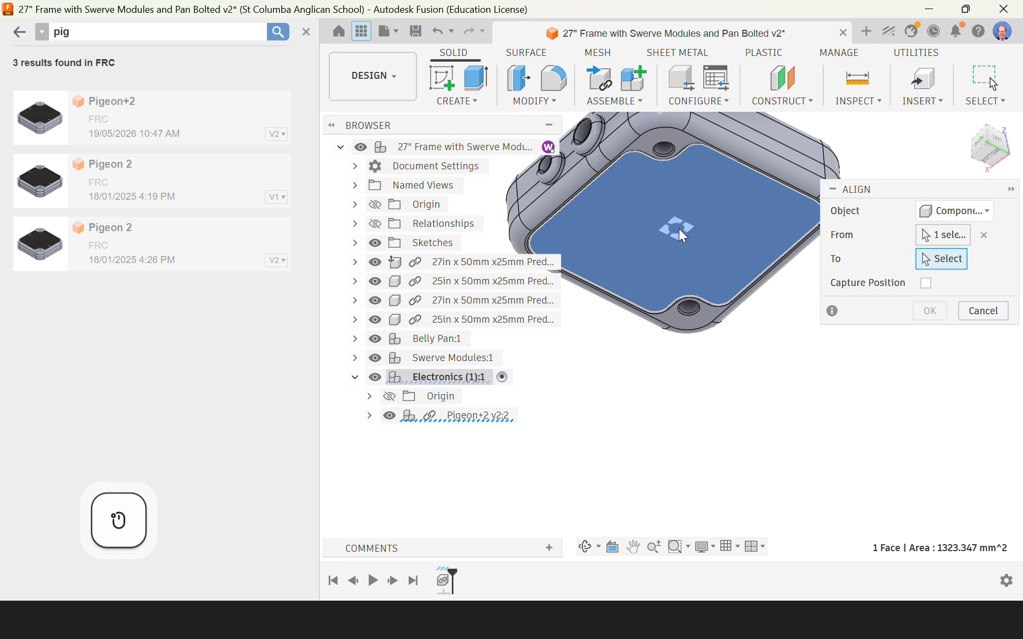
Step: Align the Pigeon+2 to the snap point in the middle of the belly pan's top face, with Capture Position enabled
scroll(708, 201, "down", 8)
scroll(708, 202, "down", 4)
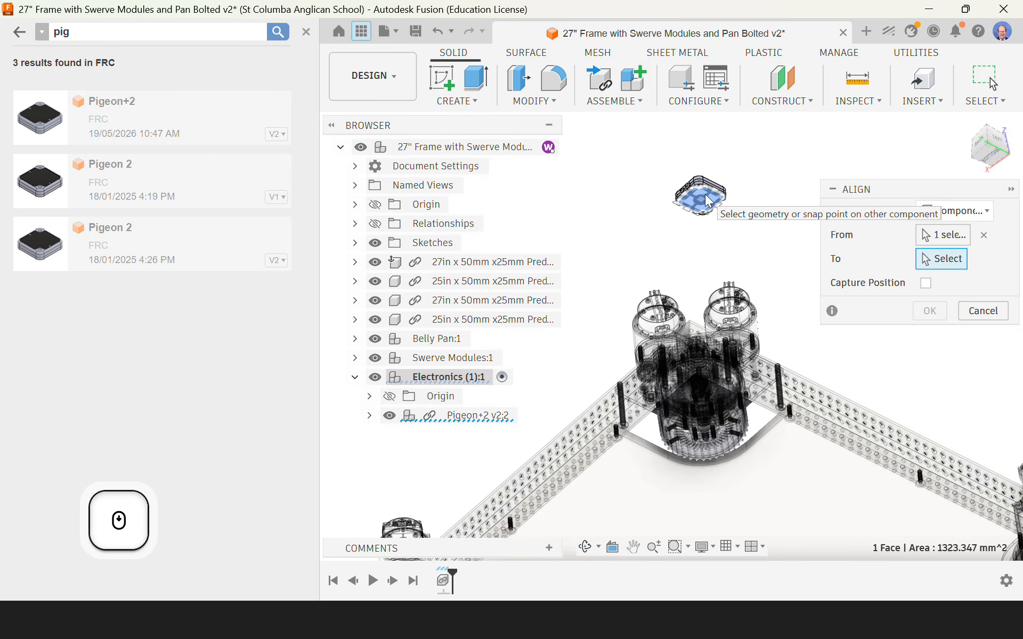
middle_click_drag(709, 201, 734, 269, "shift")
scroll(733, 269, "up", 10)
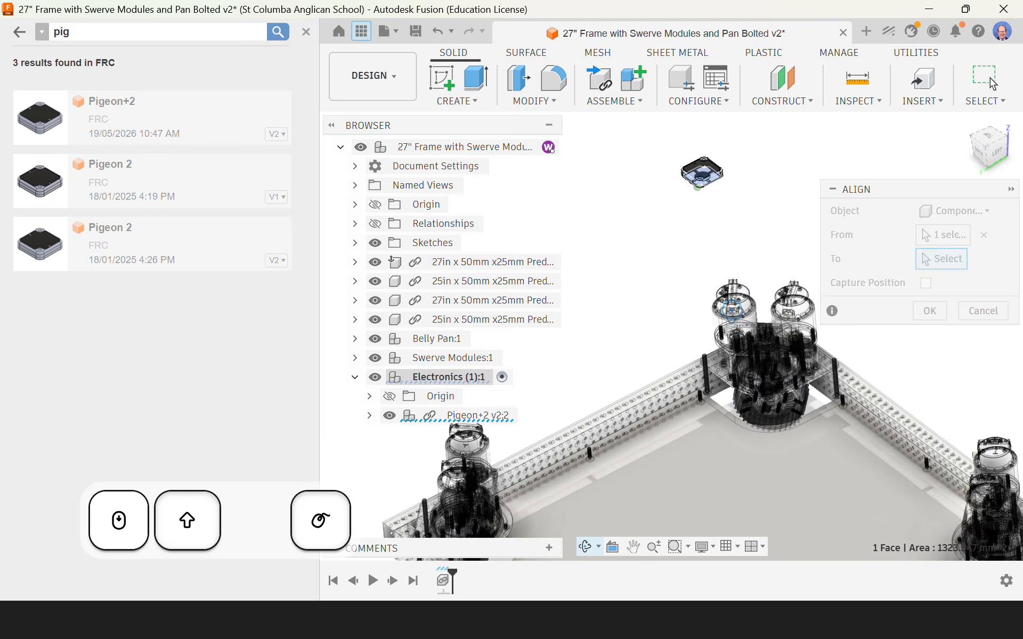
middle_click_drag(733, 456, 730, 395)
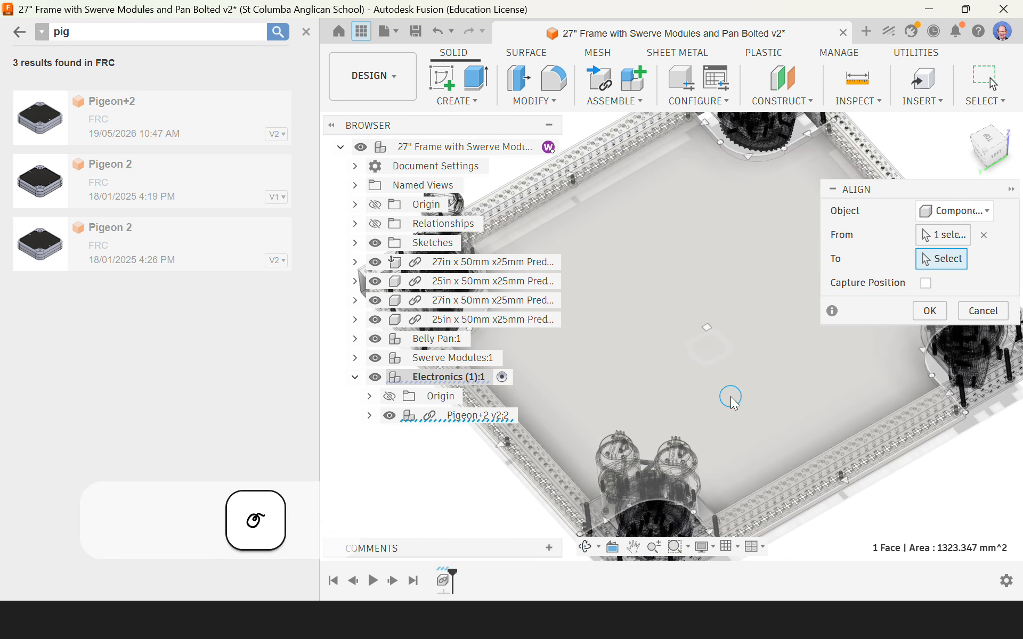
scroll(707, 341, "up", 10)
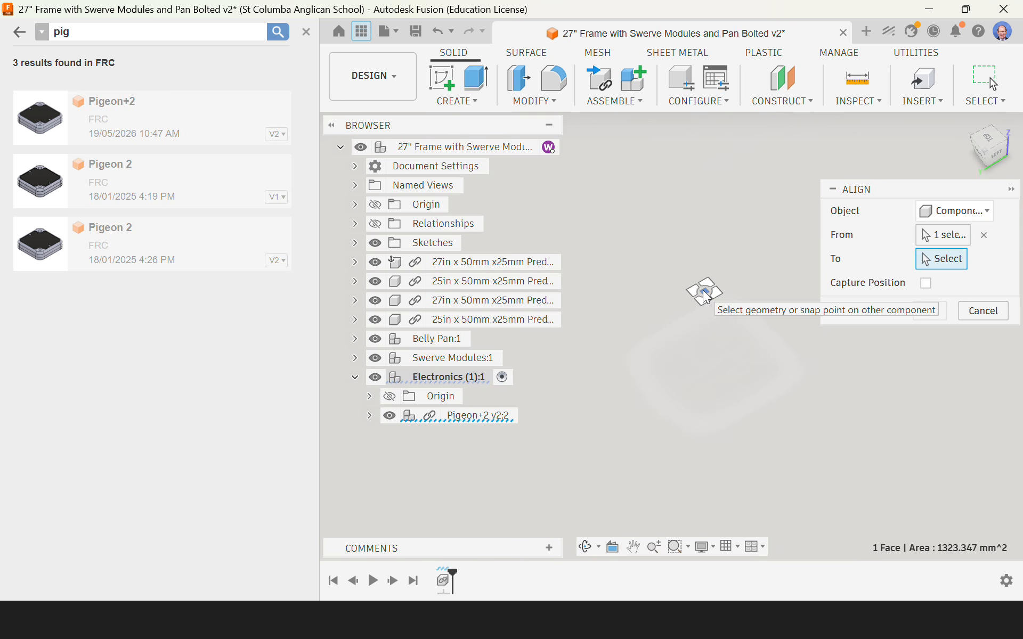
left_click(706, 298)
scroll(734, 398, "down", 10)
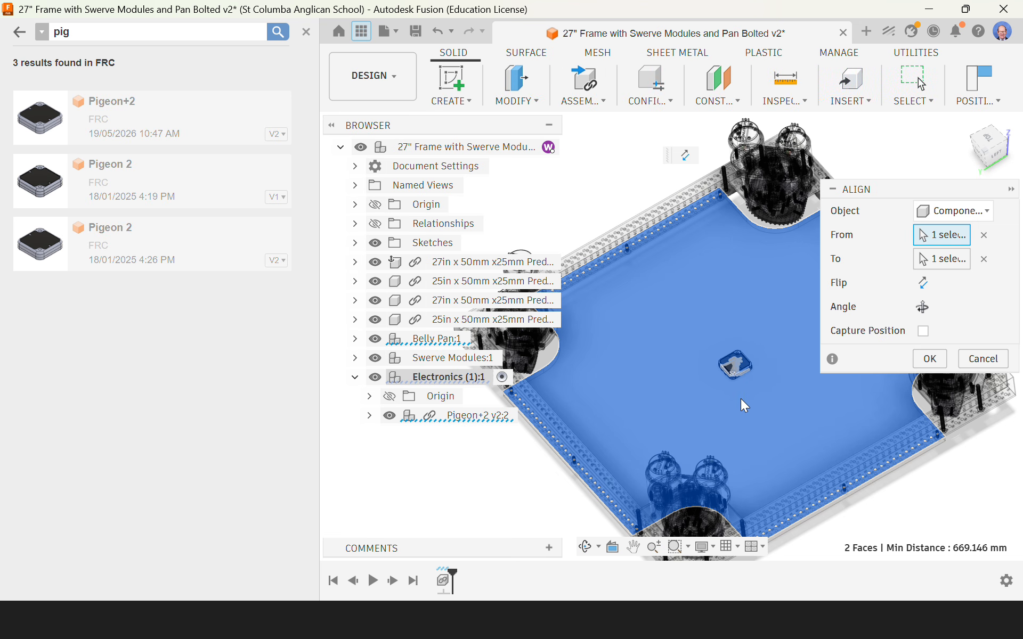
left_click(923, 332)
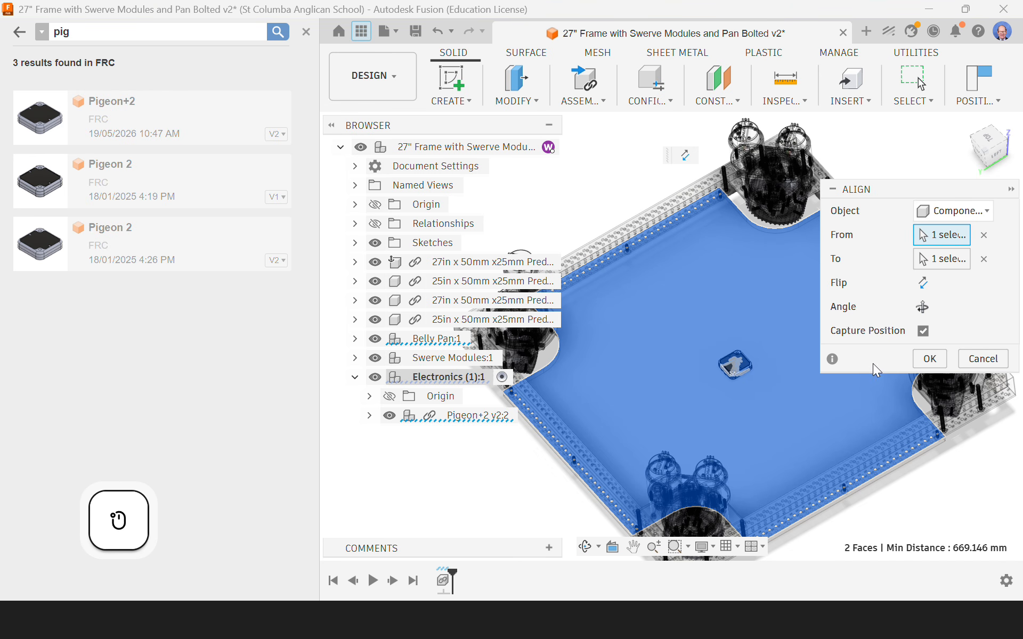
left_click(930, 359)
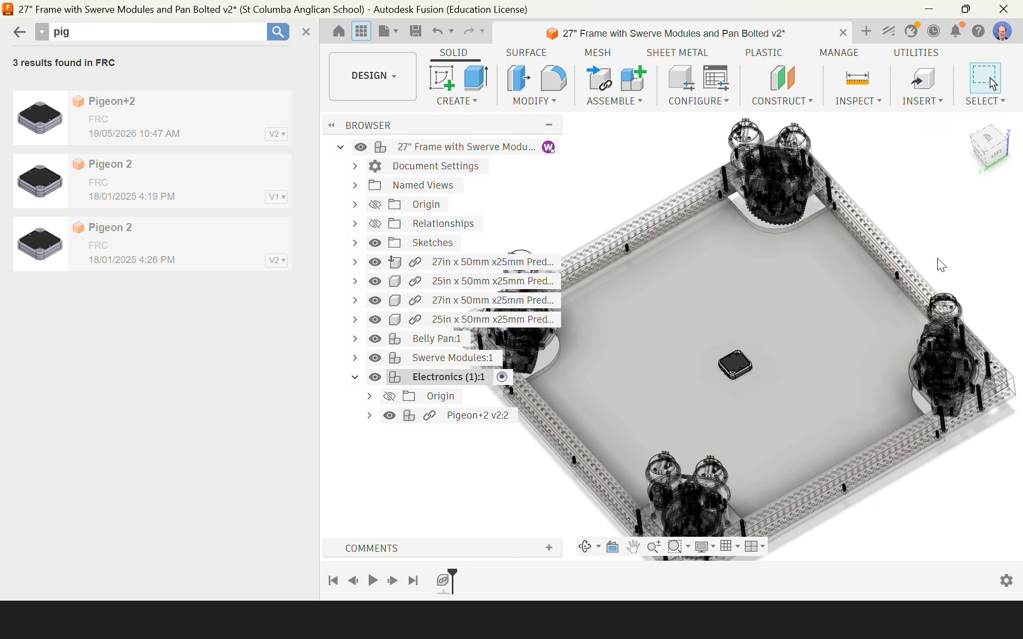
Step: Try moving the Pigeon+2 across the belly pan and undo the move
left_click(732, 365)
left_click_drag(734, 372, 840, 309)
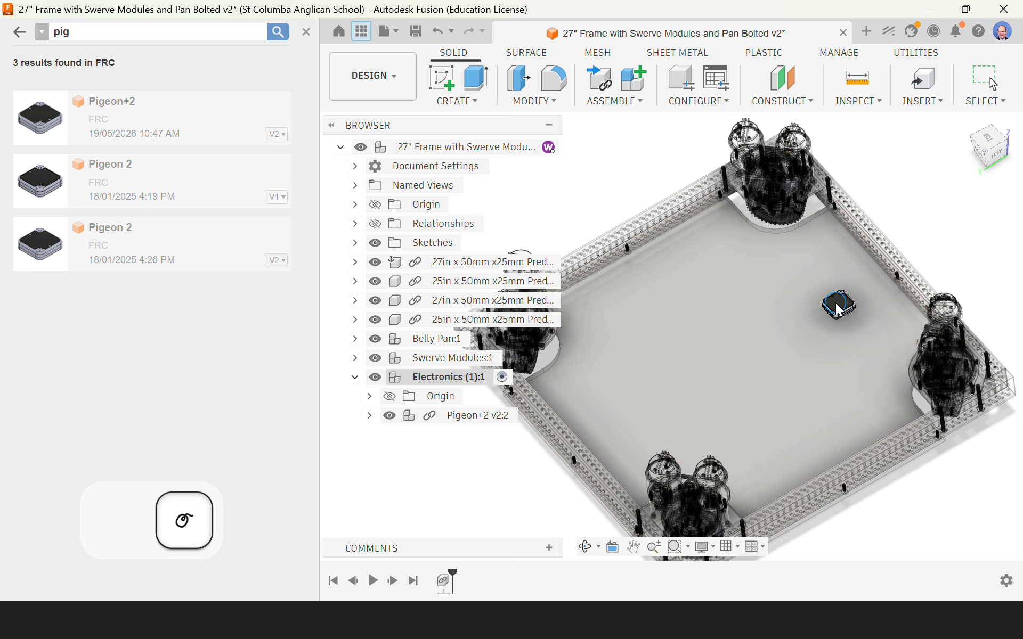
key("ctrl+z")
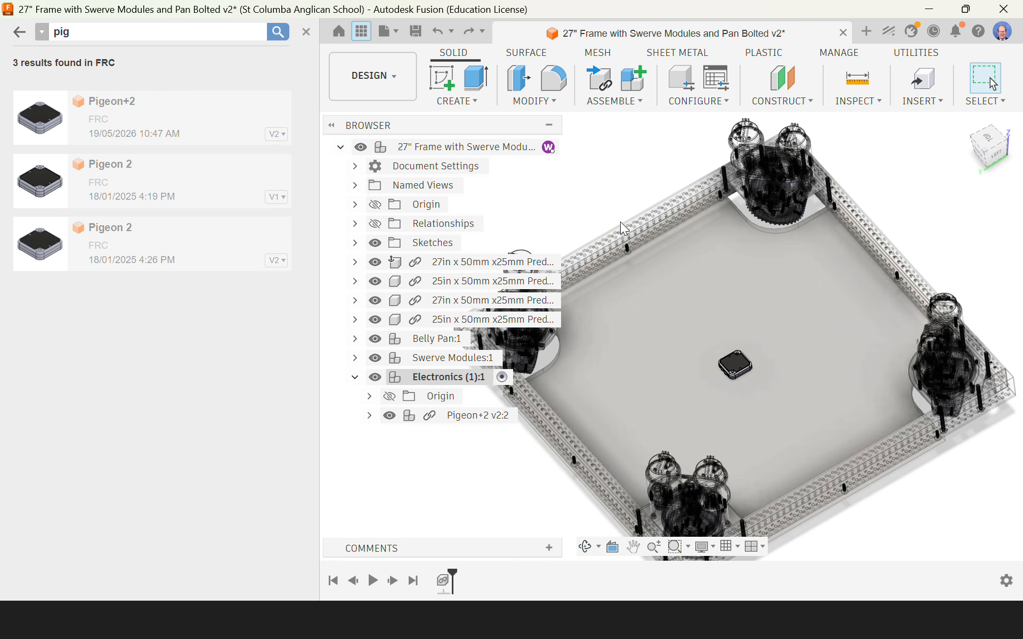
Step: Create a Rigid Group of the Pigeon+2 and the Belly Pan, including child components
left_click(618, 104)
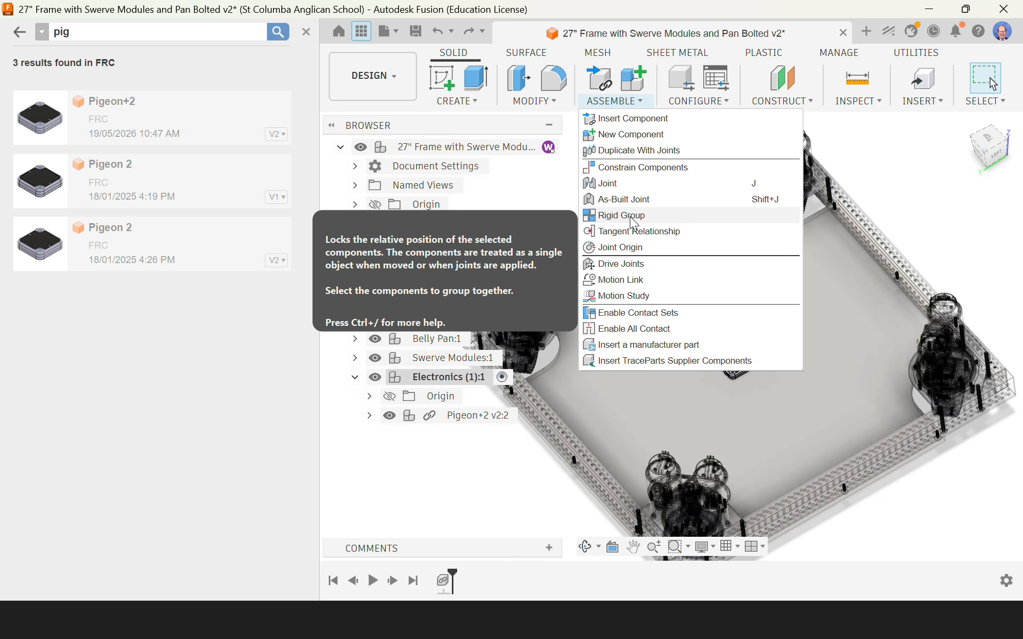
left_click(630, 217)
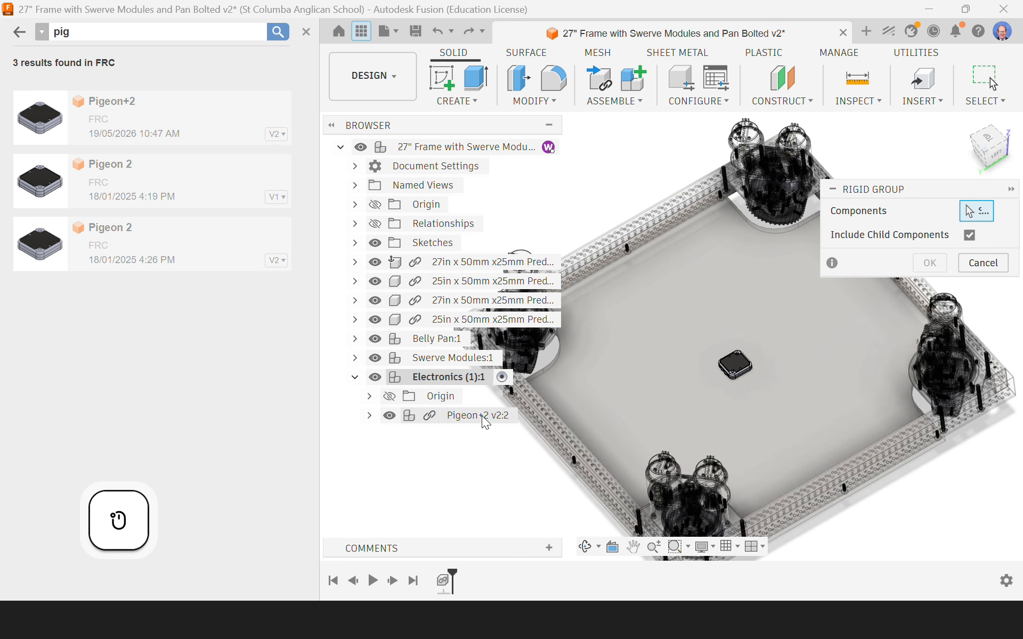
double_click(462, 414)
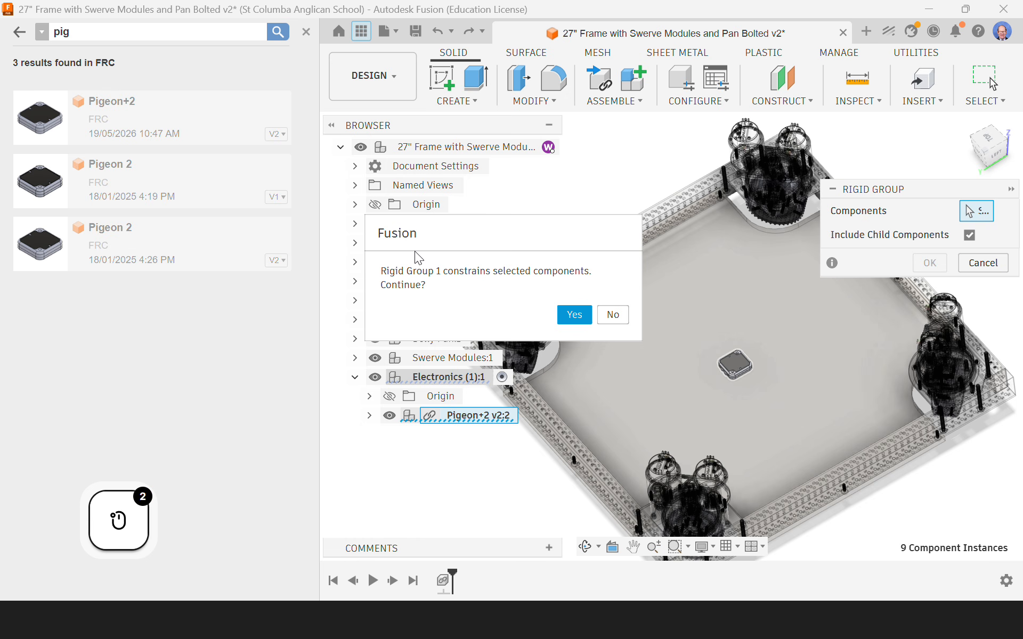
left_click(567, 317)
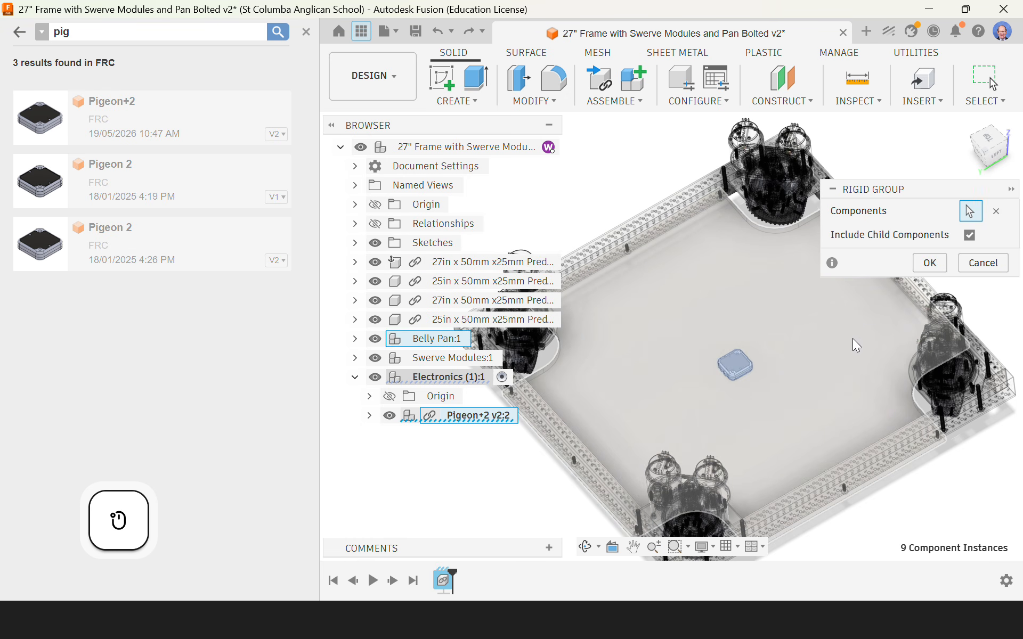
left_click(808, 394)
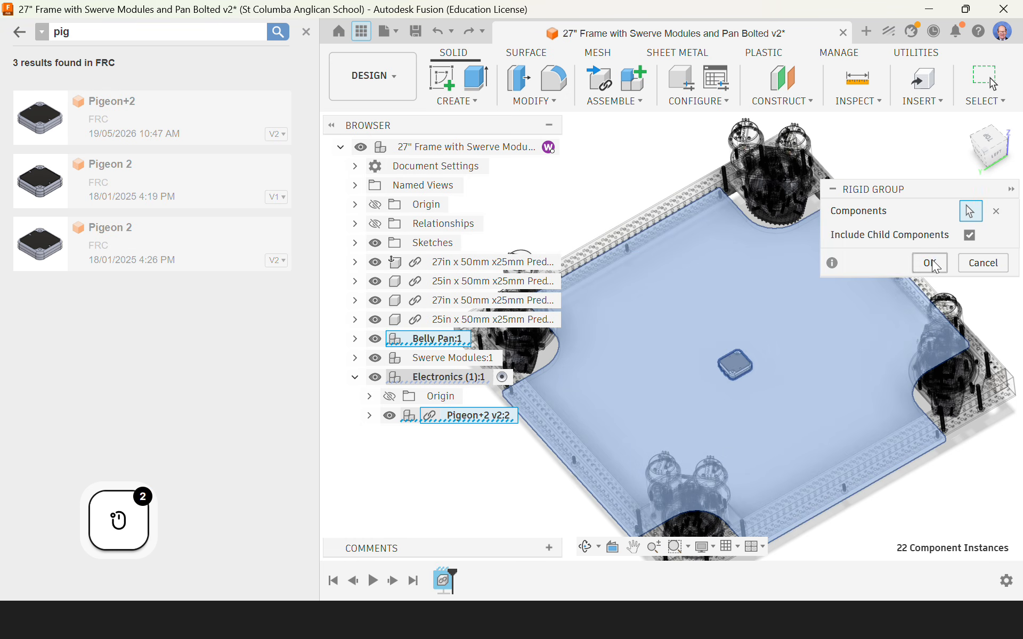
left_click(929, 263)
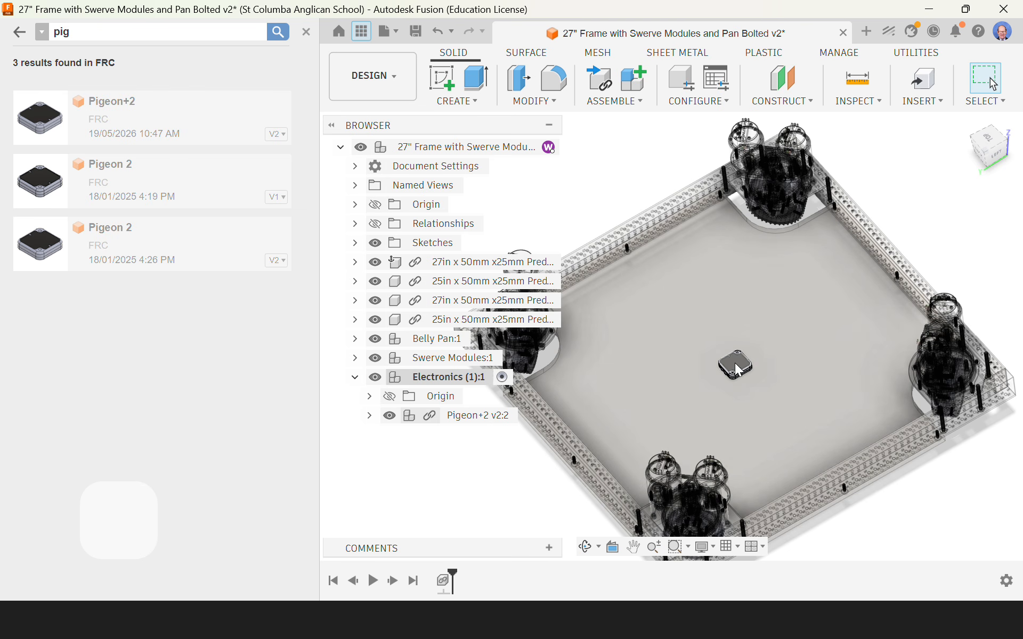
Step: Activate the Belly Pan component for editing
scroll(740, 373, "up", 5)
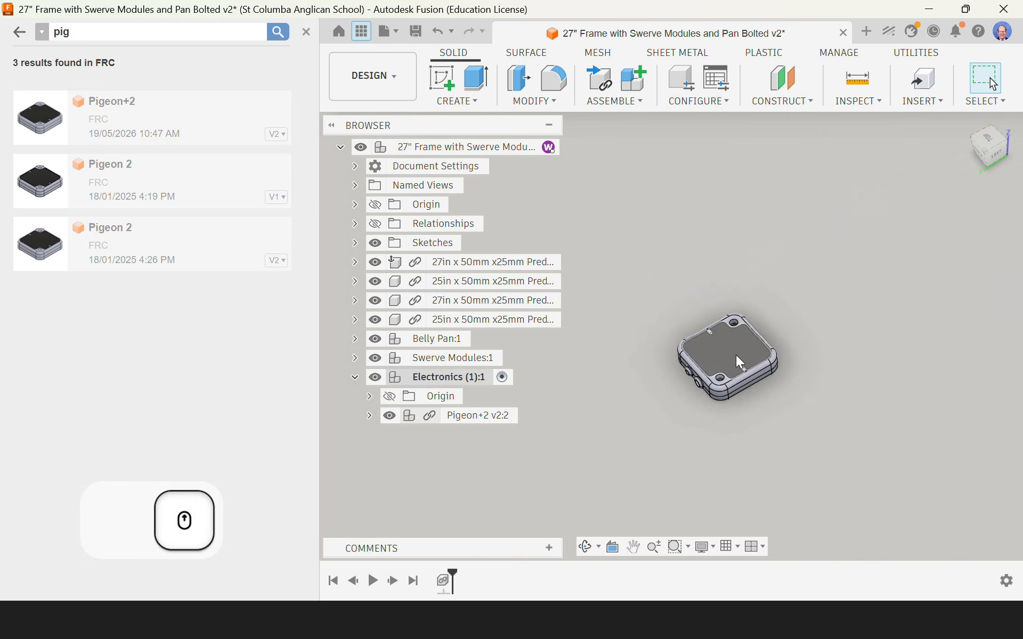
scroll(736, 353, "down", 5)
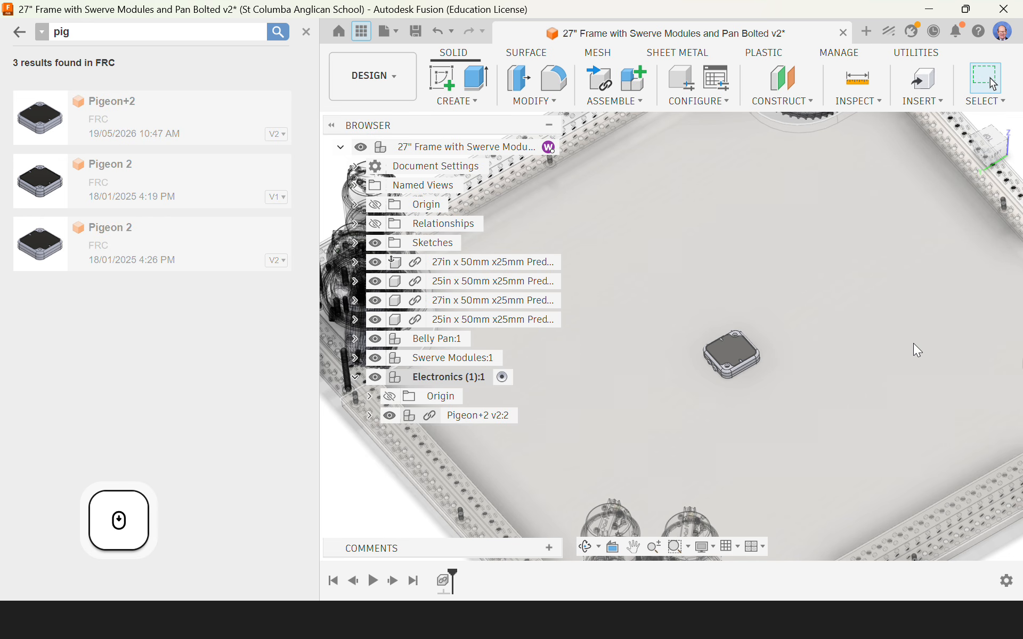
scroll(917, 350, "down", 2)
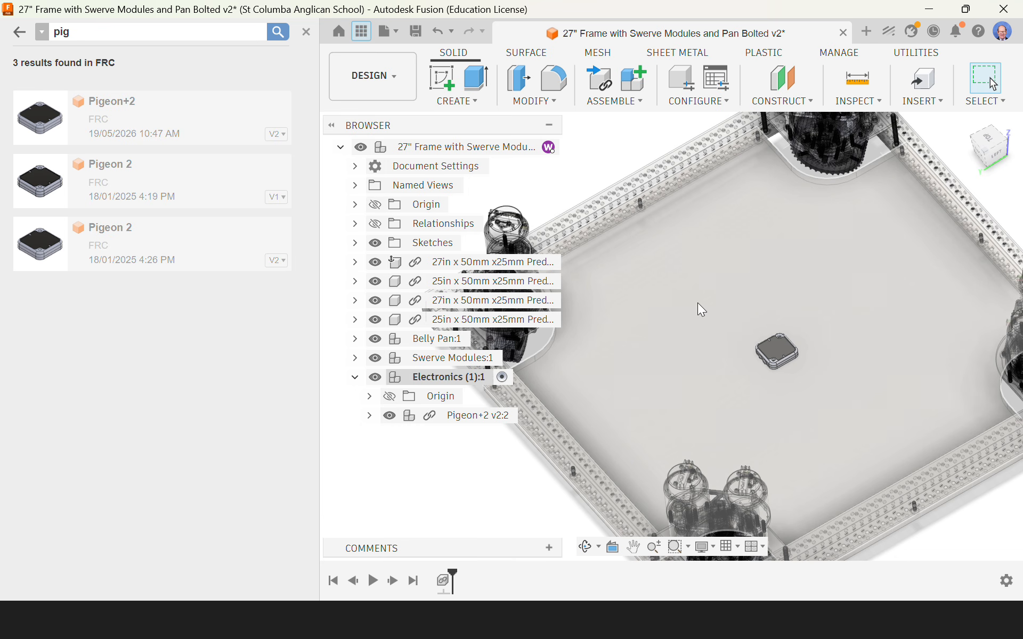
left_click(429, 339)
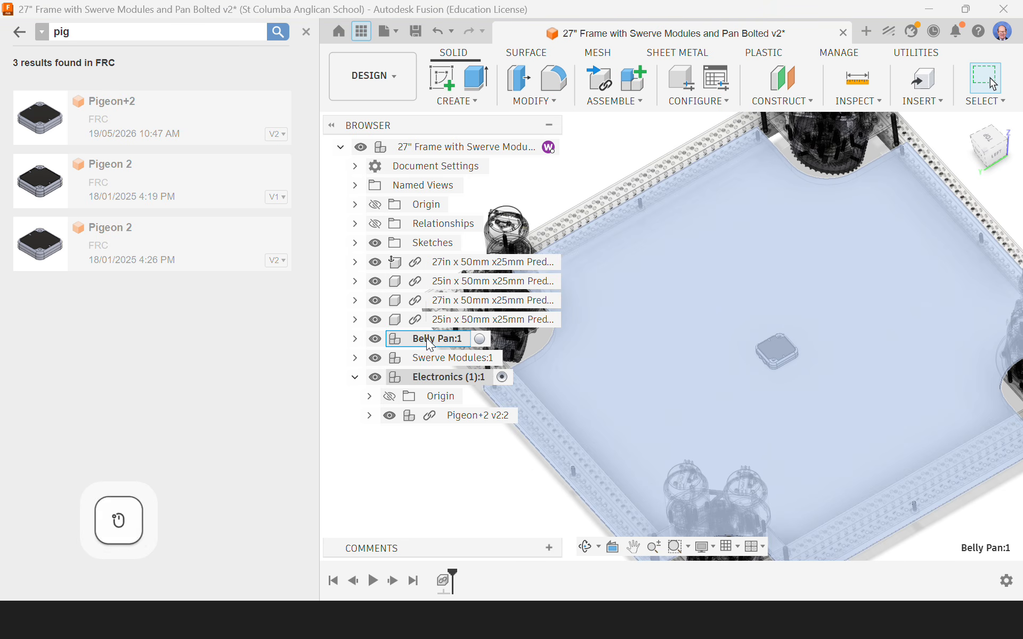
double_click(479, 339)
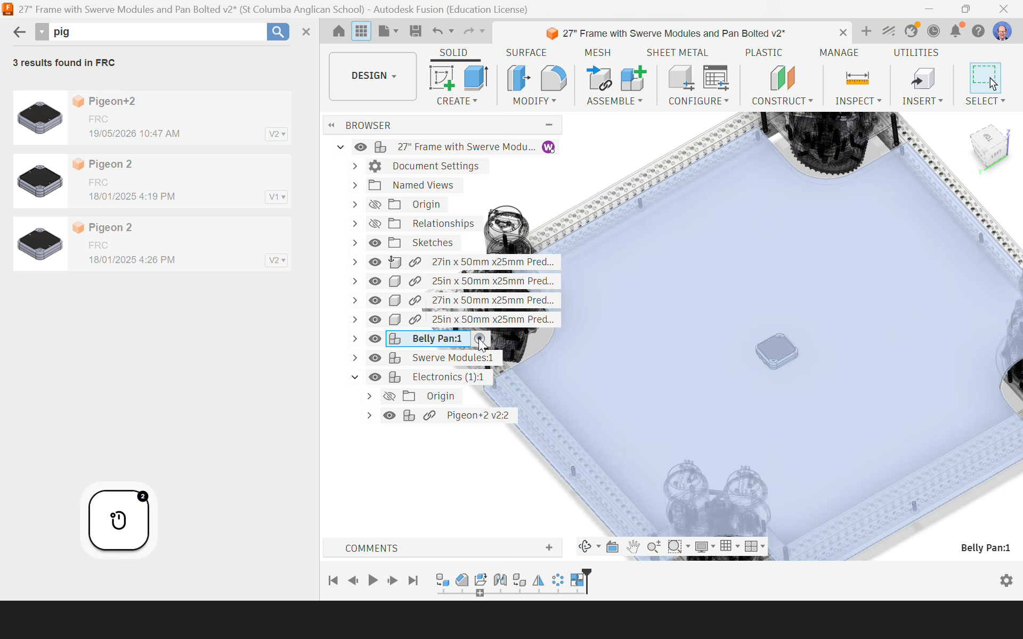
left_click(477, 474)
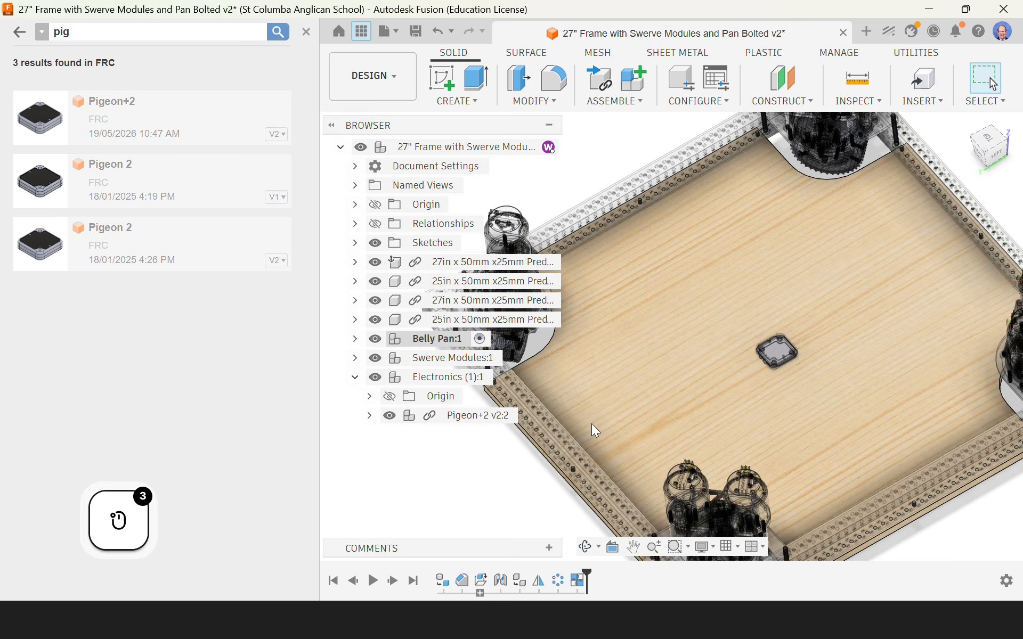
Step: Start a sketch on the belly pan's top face and look straight at the sketch plane
scroll(724, 327, "down", 4)
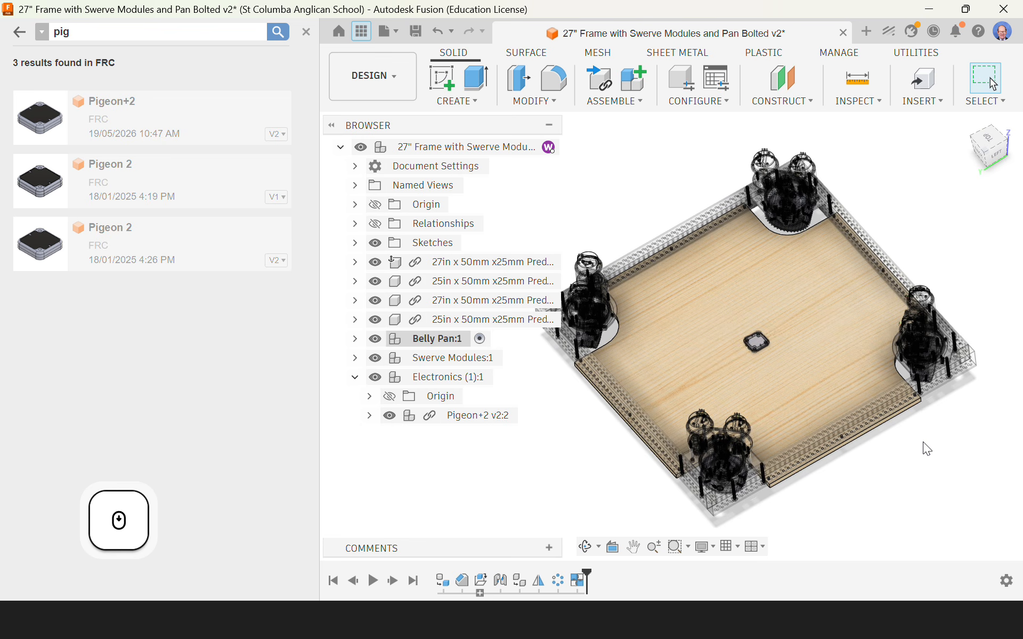
middle_click_drag(907, 458, 791, 320, "shift")
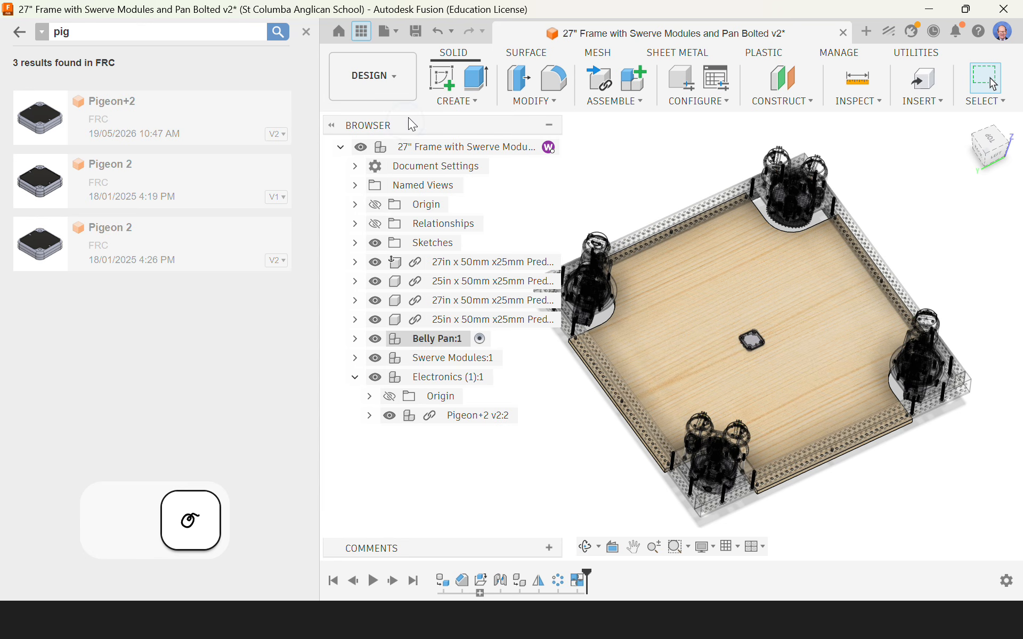
left_click(441, 79)
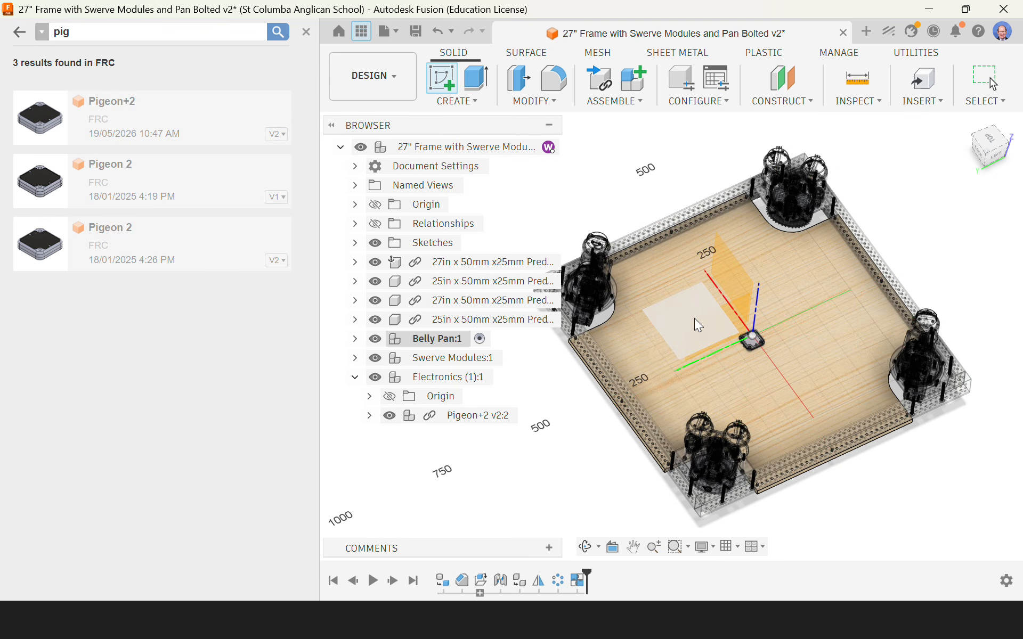
left_click(831, 363)
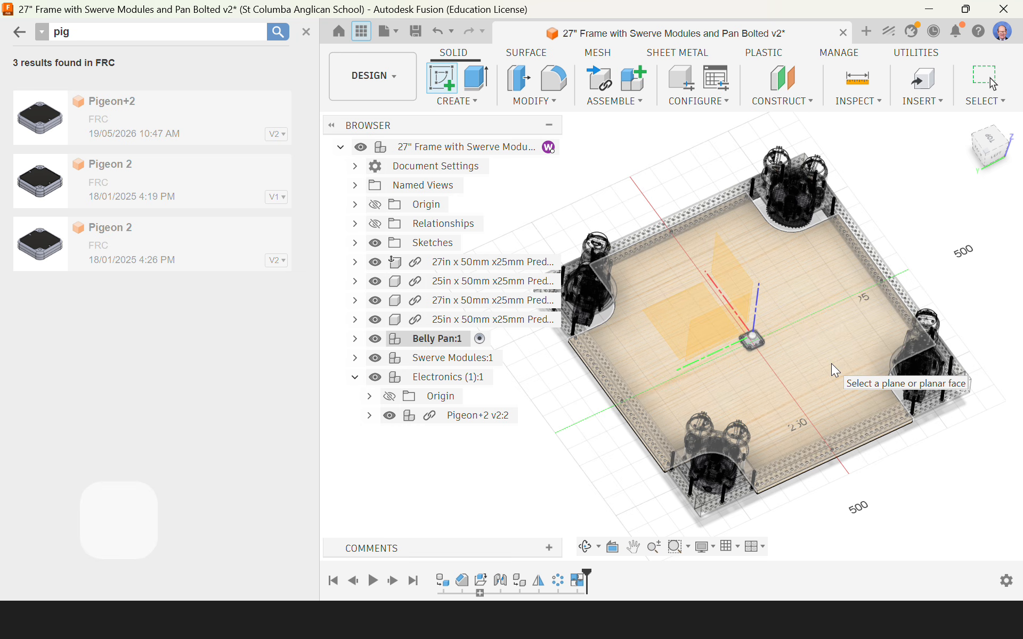
left_click(963, 260)
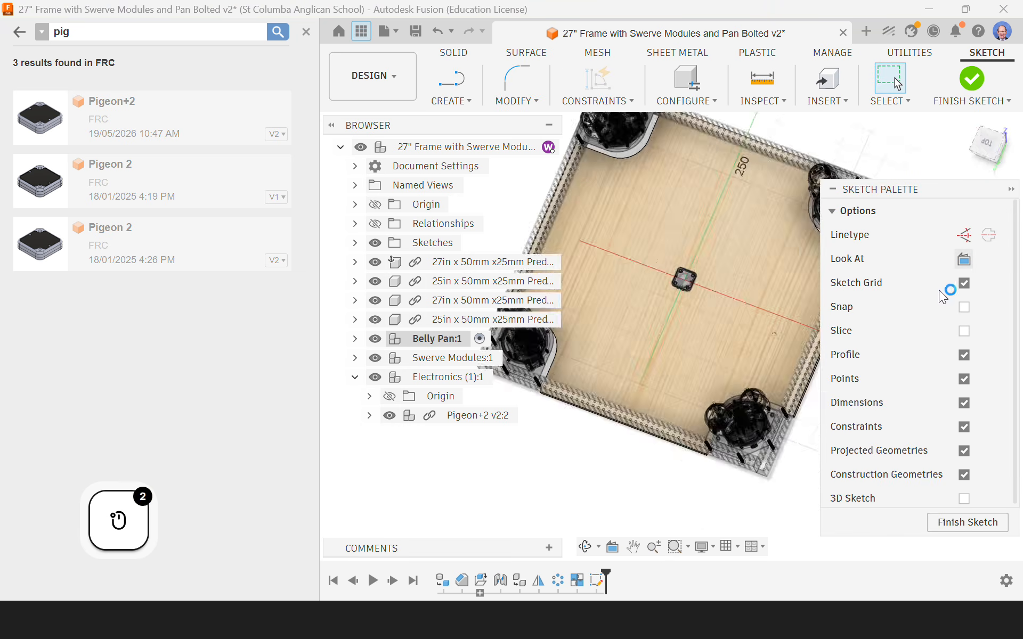
Step: Project the edges of the Pigeon+2's two diagonally opposite open mounting holes into the sketch as linked construction geometry
scroll(677, 335, "up", 10)
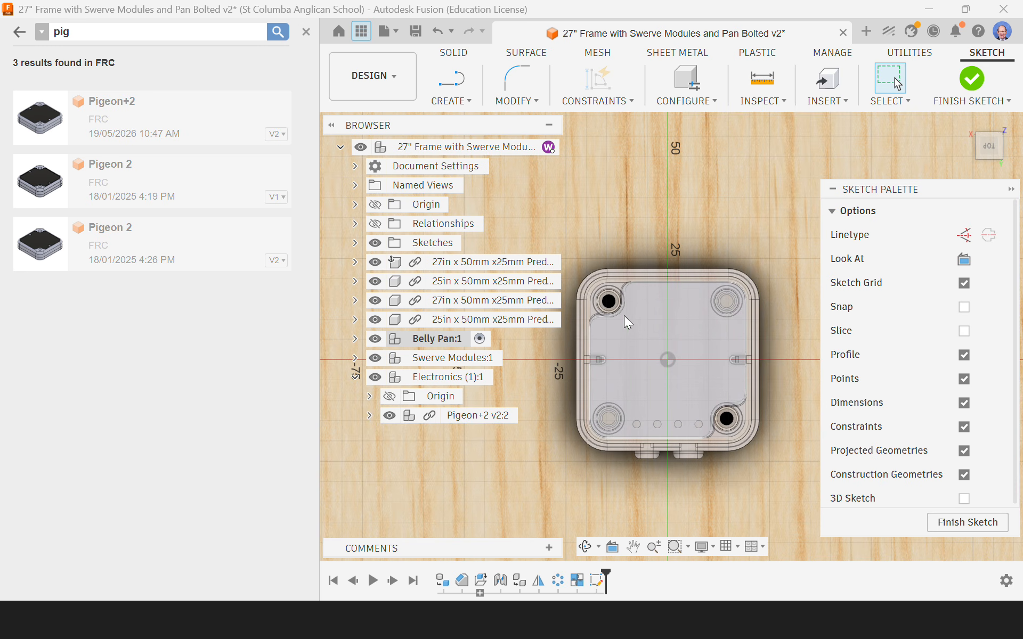
scroll(627, 321, "up", 4)
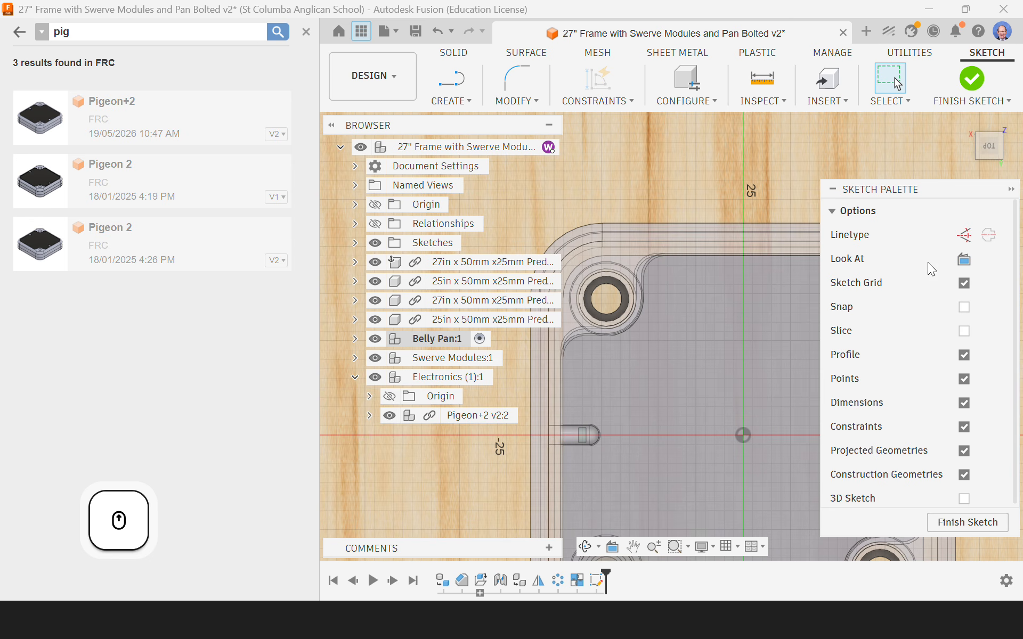
left_click(966, 236)
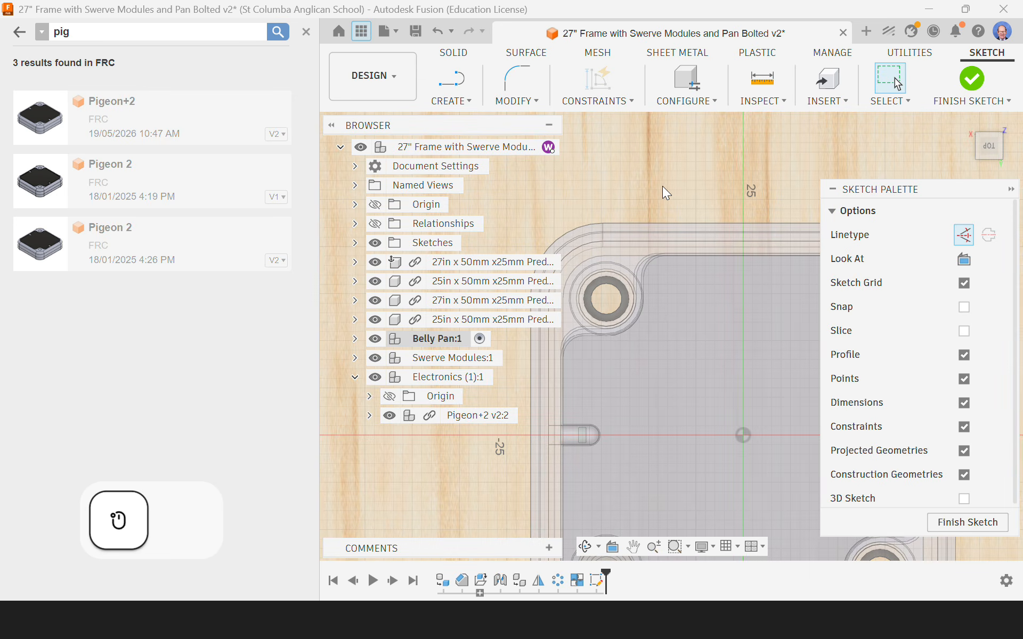
key("p")
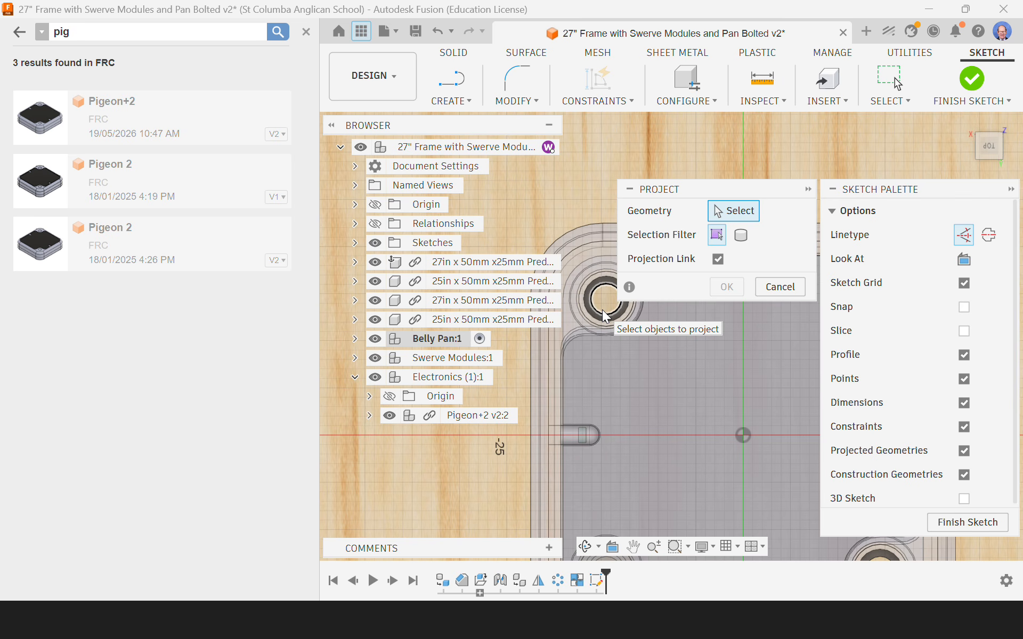
left_click(602, 310)
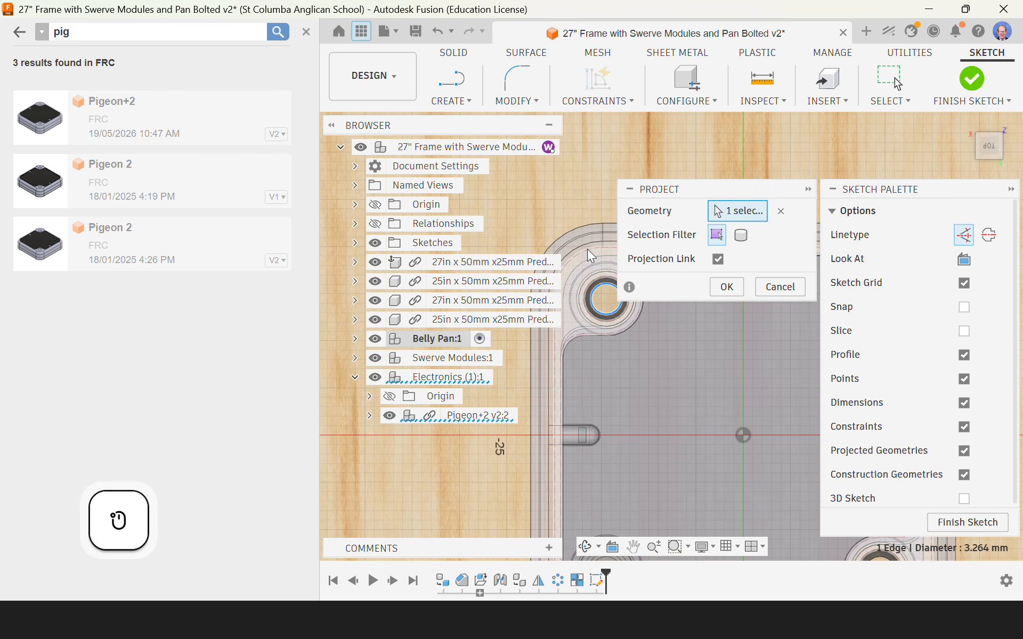
scroll(585, 228, "down", 5)
scroll(696, 383, "up", 5)
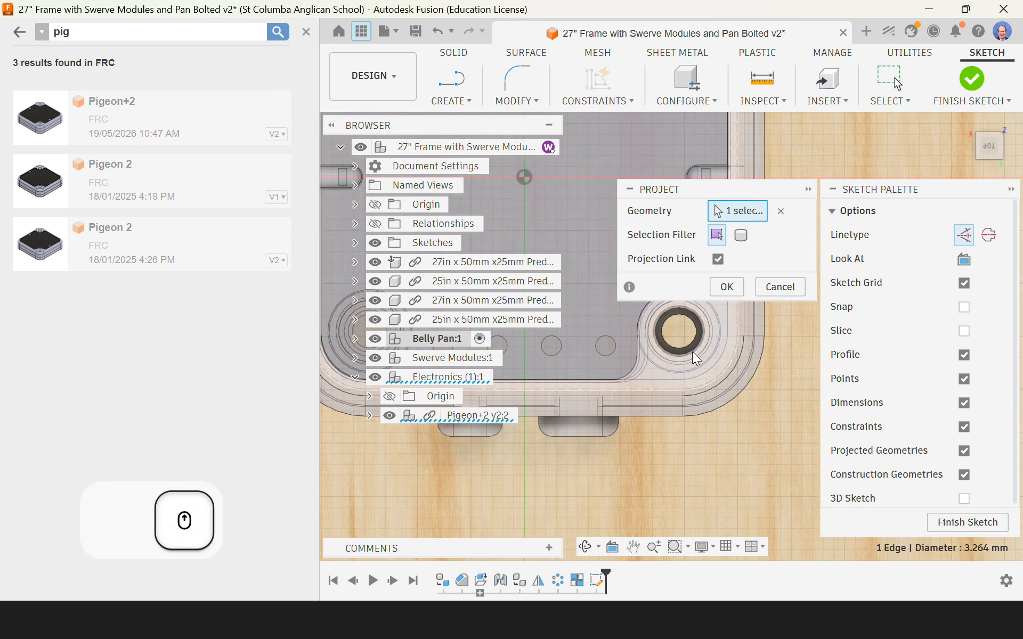
left_click(680, 342)
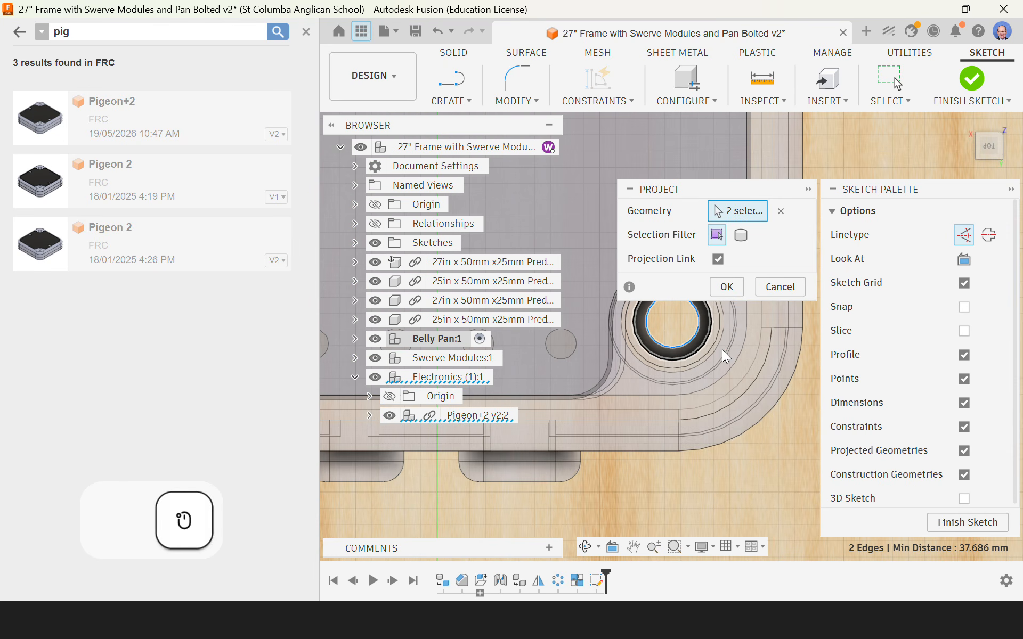
left_click(725, 288)
scroll(752, 340, "down", 5)
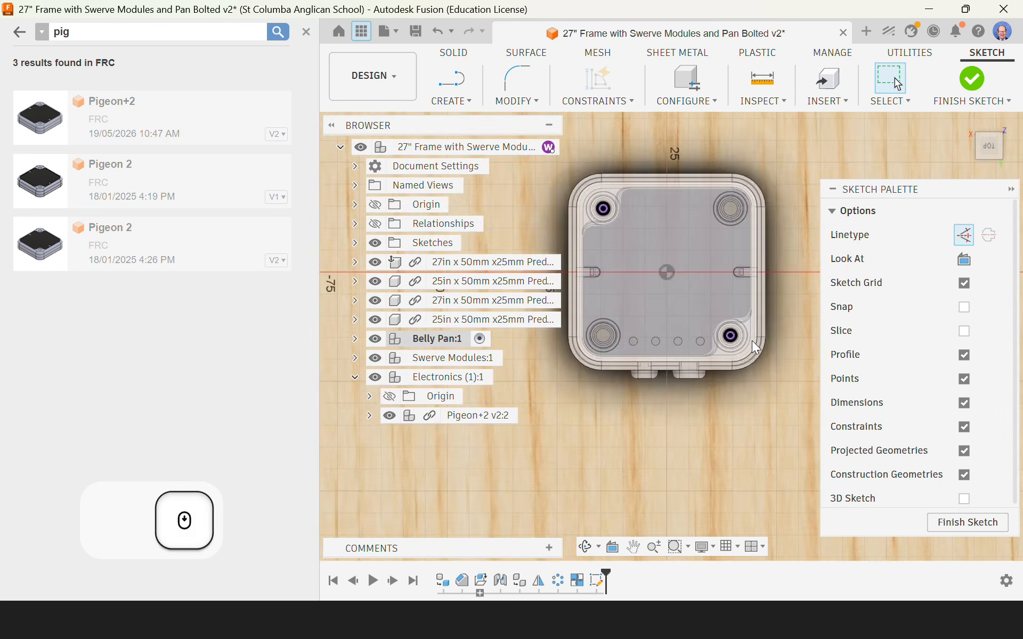
Step: Hide the Pigeon+2 so only the projected hole circles remain on the belly pan
middle_click_drag(709, 387, 704, 384, "shift")
middle_click_drag(695, 326, 700, 331, "shift")
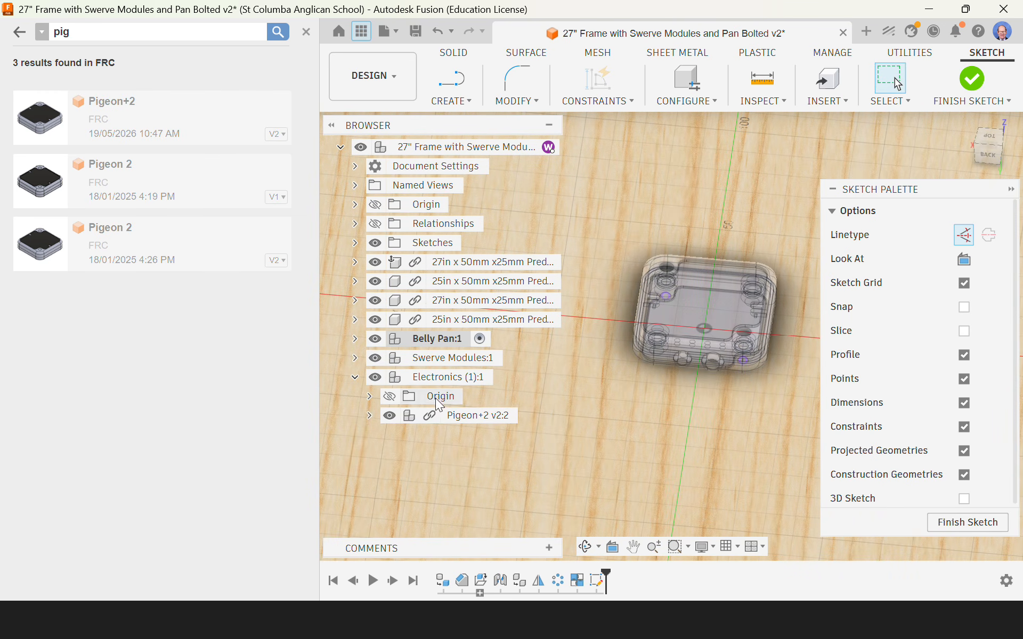
left_click(388, 416)
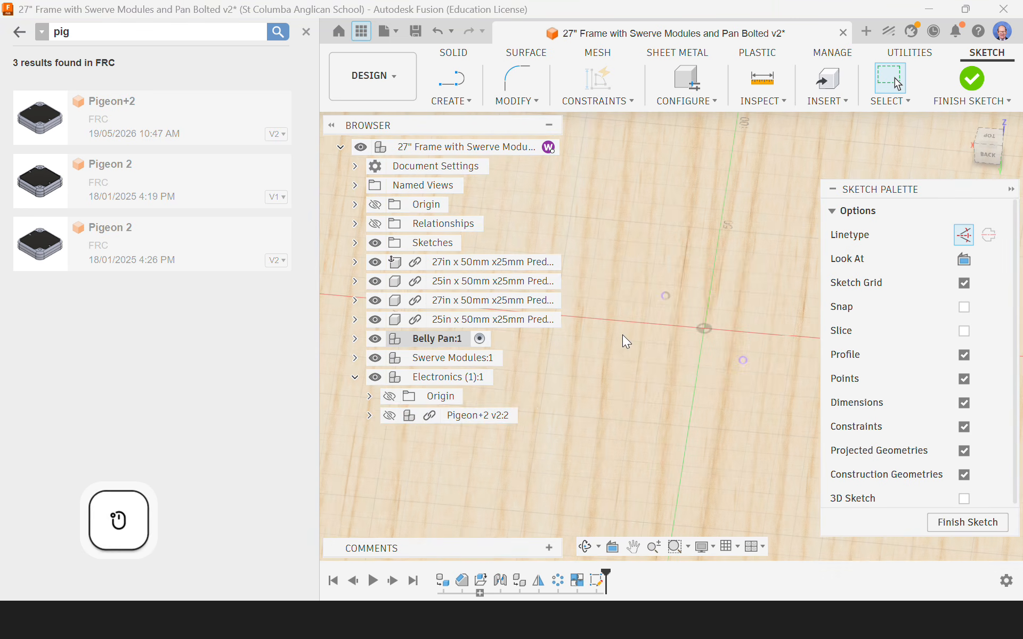
Step: Draw a 2.5 mm diameter circle with normal linetype, centred on one of the two projected mounting-hole circles
scroll(752, 371, "up", 2)
scroll(740, 355, "up", 4)
middle_click_drag(646, 306, 741, 416)
middle_click_drag(551, 211, 678, 224)
scroll(648, 217, "up", 2)
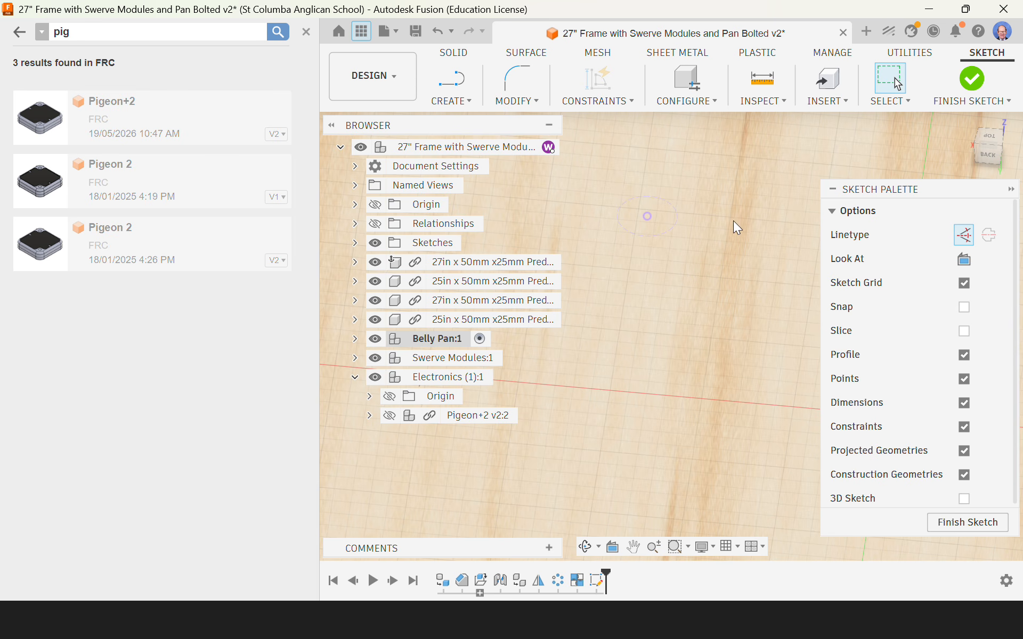
key("c")
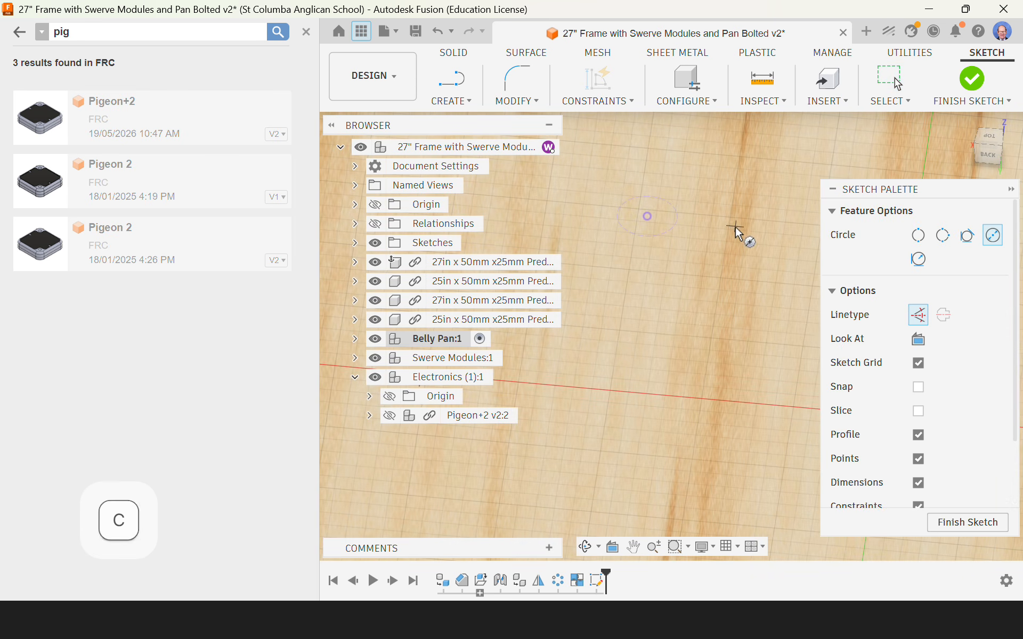
left_click(648, 217)
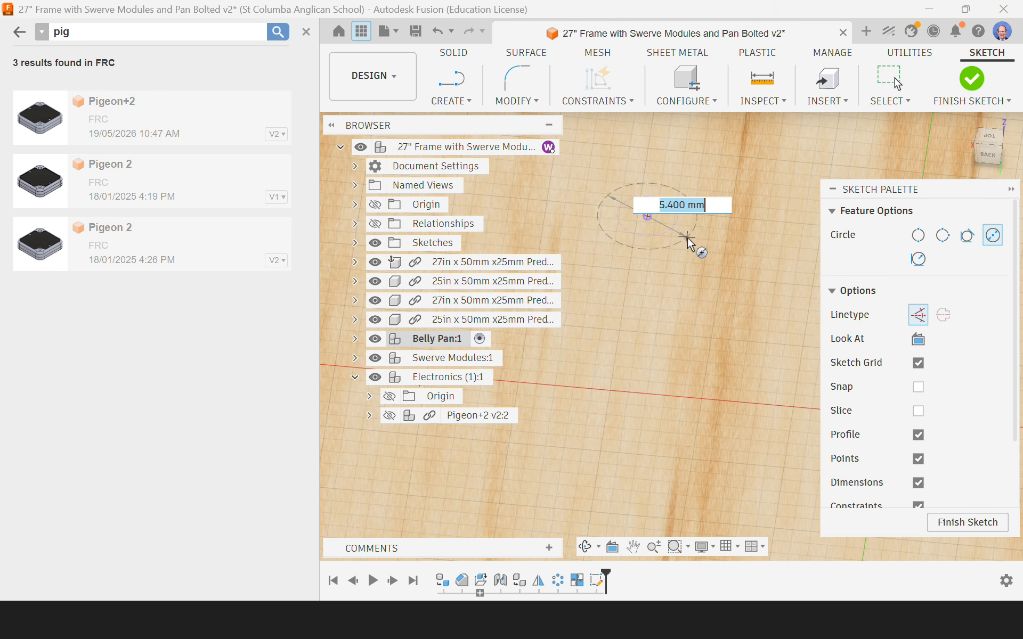
left_click(918, 317)
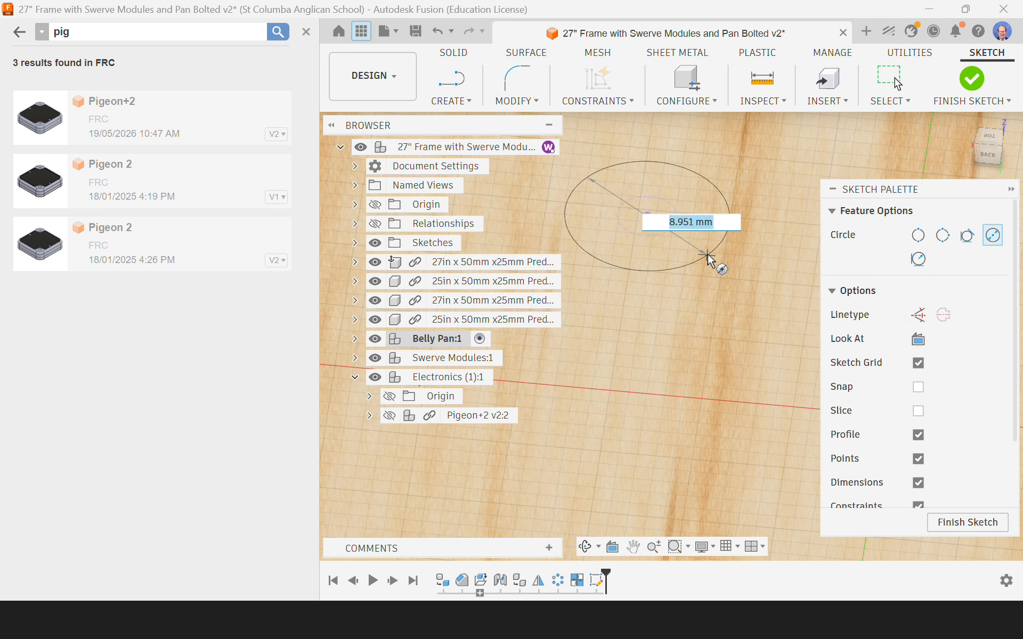
type("2.5")
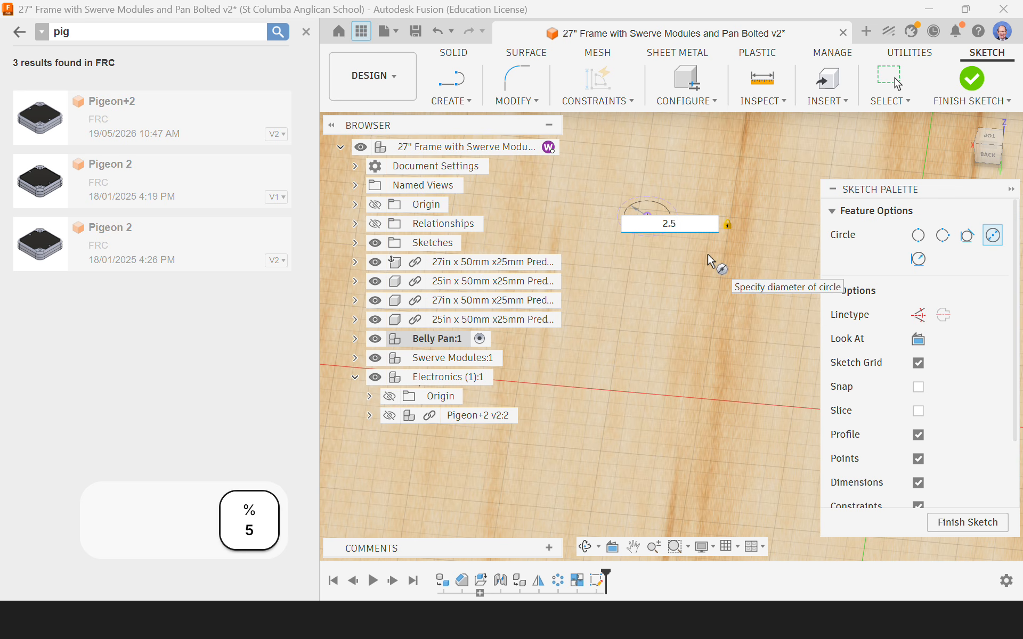
key("Return")
scroll(608, 184, "down", 3)
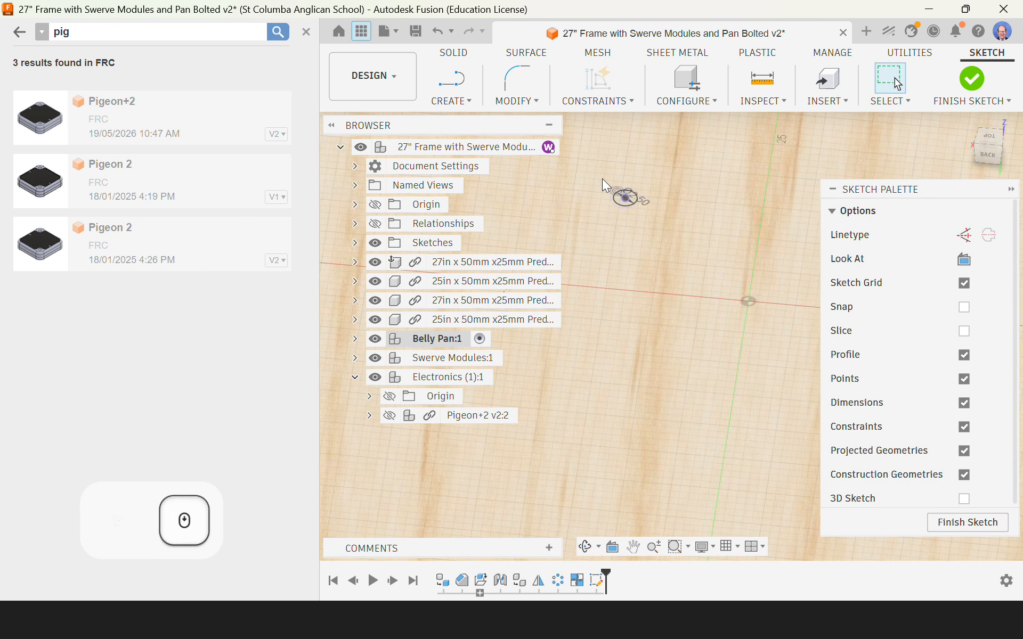
Step: Draw a second 2.5 mm diameter circle centred on the other projected mounting-hole circle, and finish the belly pan sketch
scroll(791, 344, "up", 3)
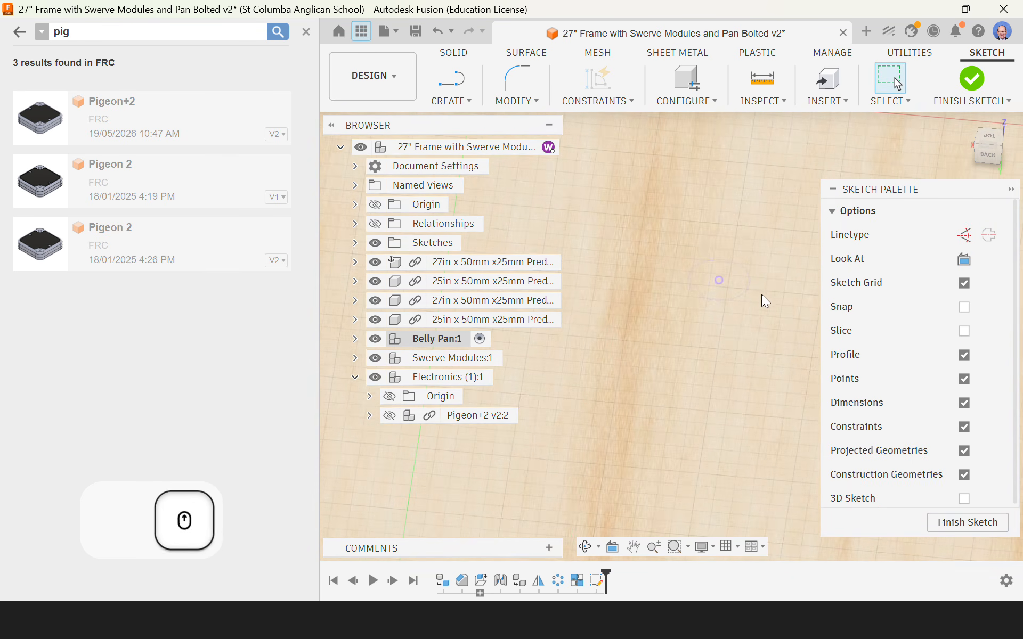
key("c")
left_click(719, 281)
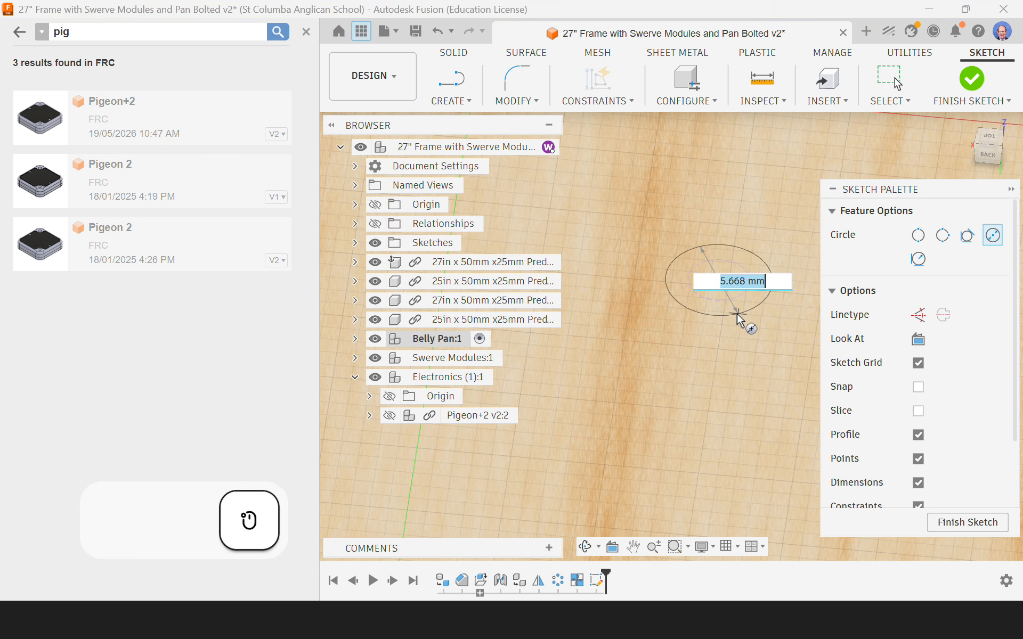
type("2.5")
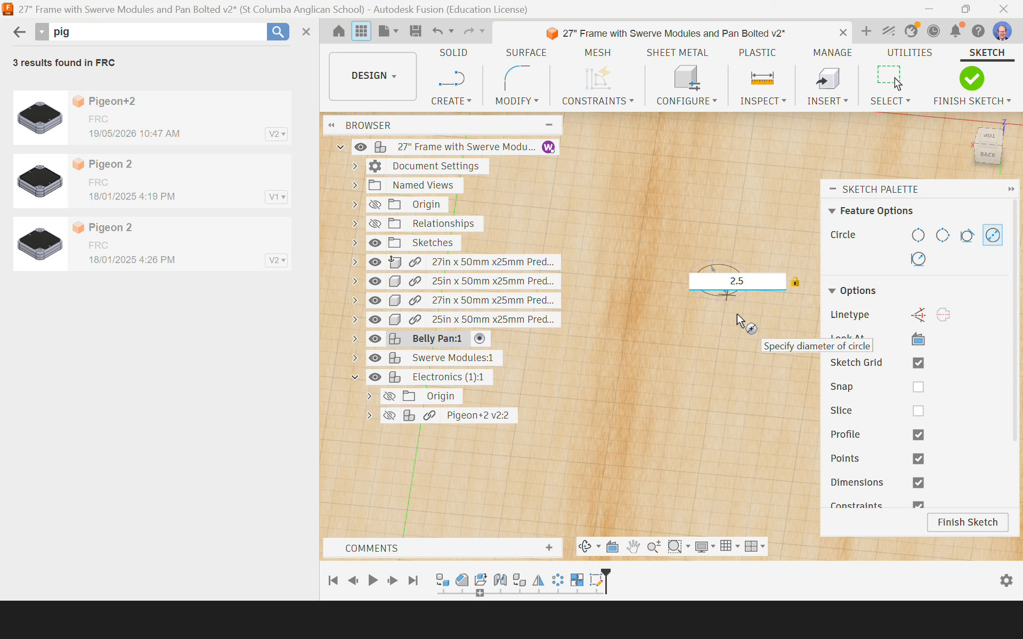
key("Return")
scroll(770, 382, "down", 4)
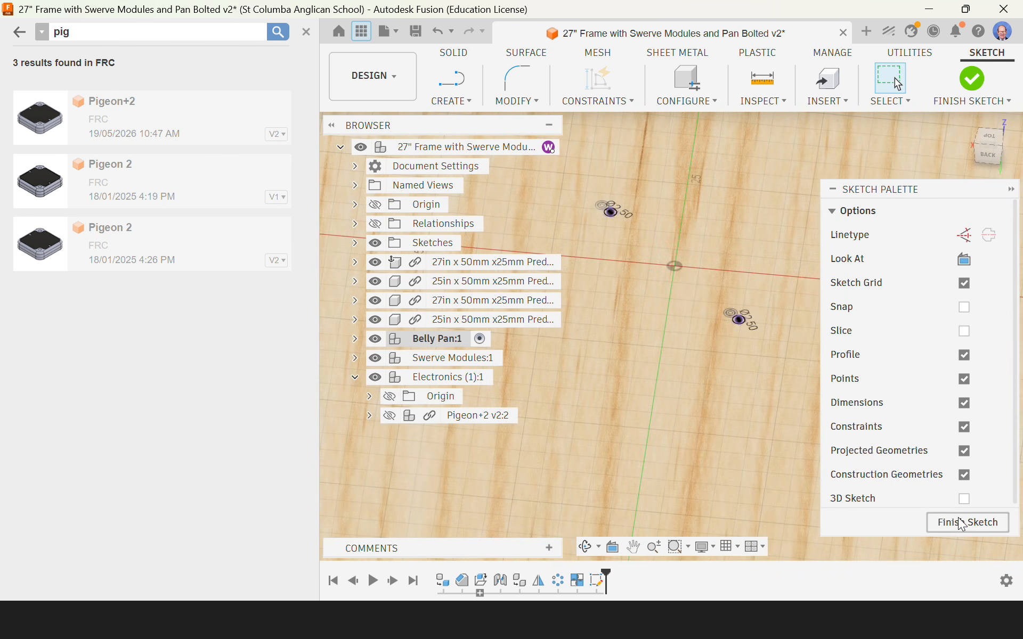
left_click(968, 522)
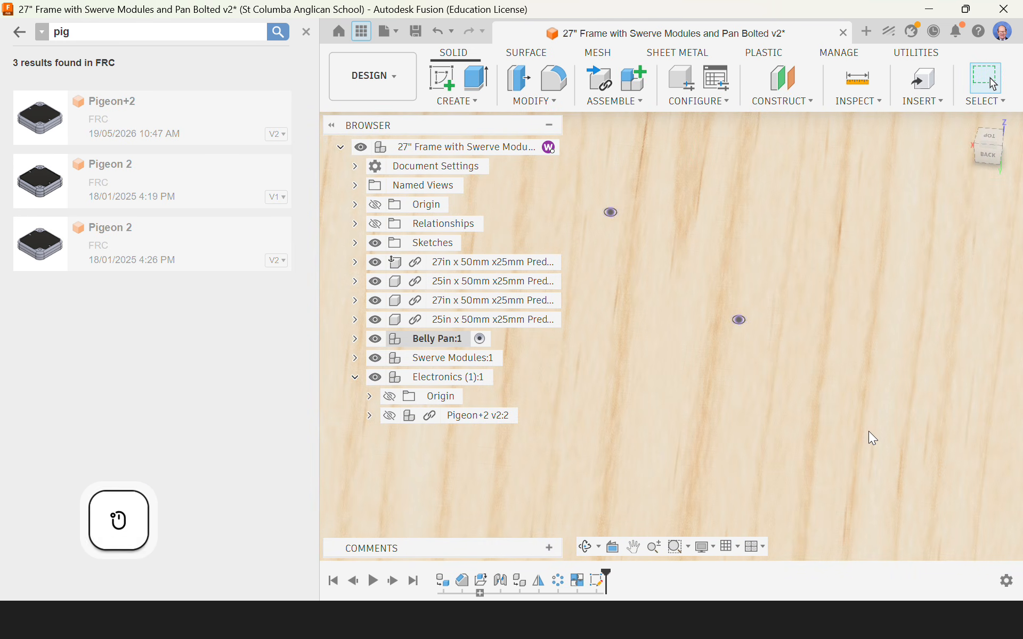
Step: Start an Extrude of both 2.5 mm circle profiles, pulling it 25 mm down through the belly pan as a cut
key("e")
left_click(752, 322)
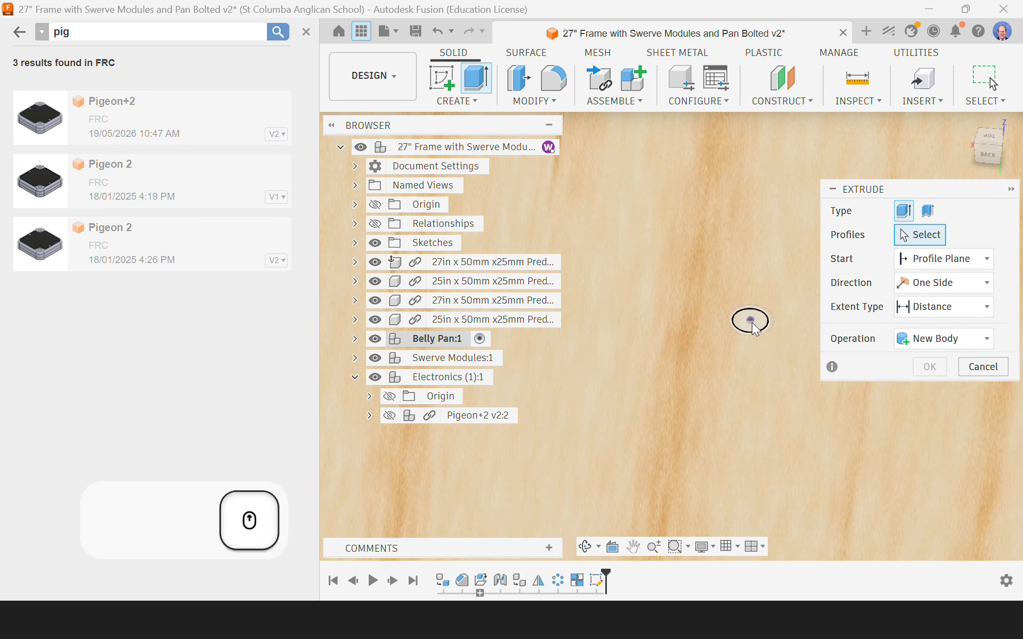
middle_click_drag(753, 324, 817, 438)
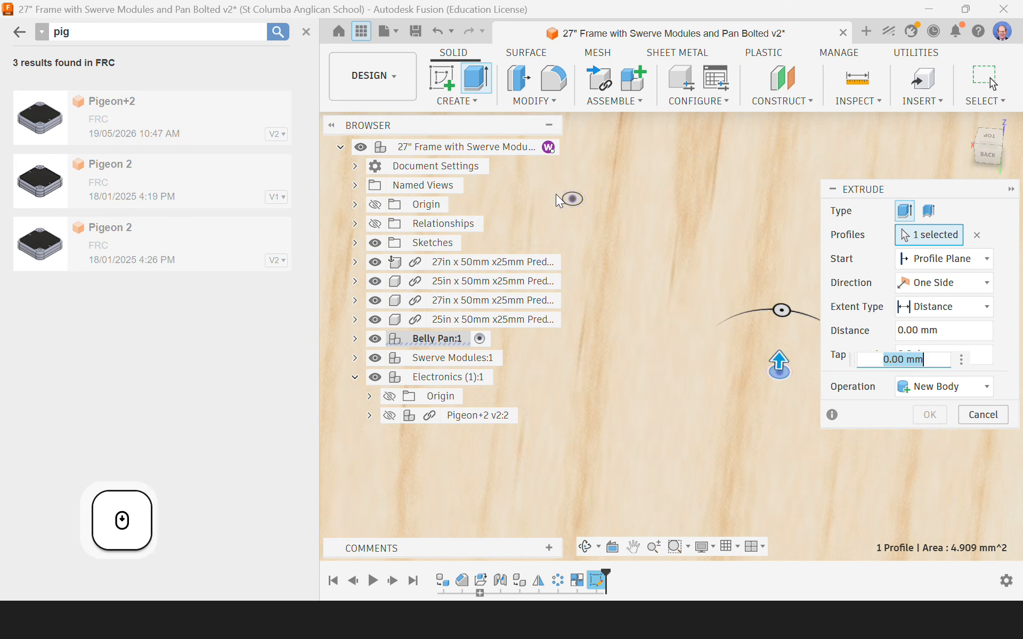
left_click(573, 199)
scroll(584, 229, "down", 3)
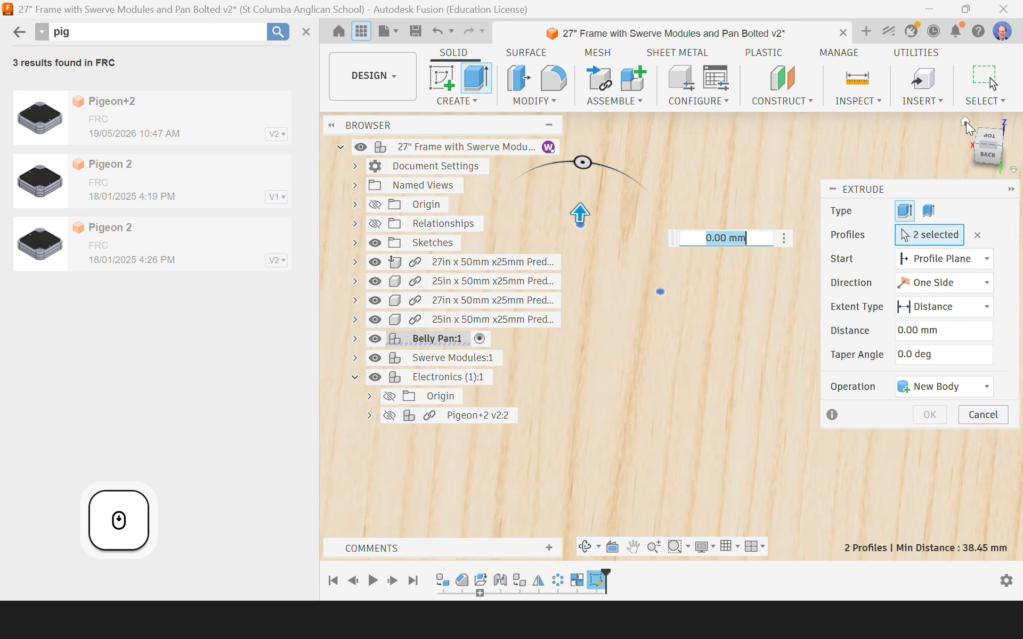
left_click(965, 122)
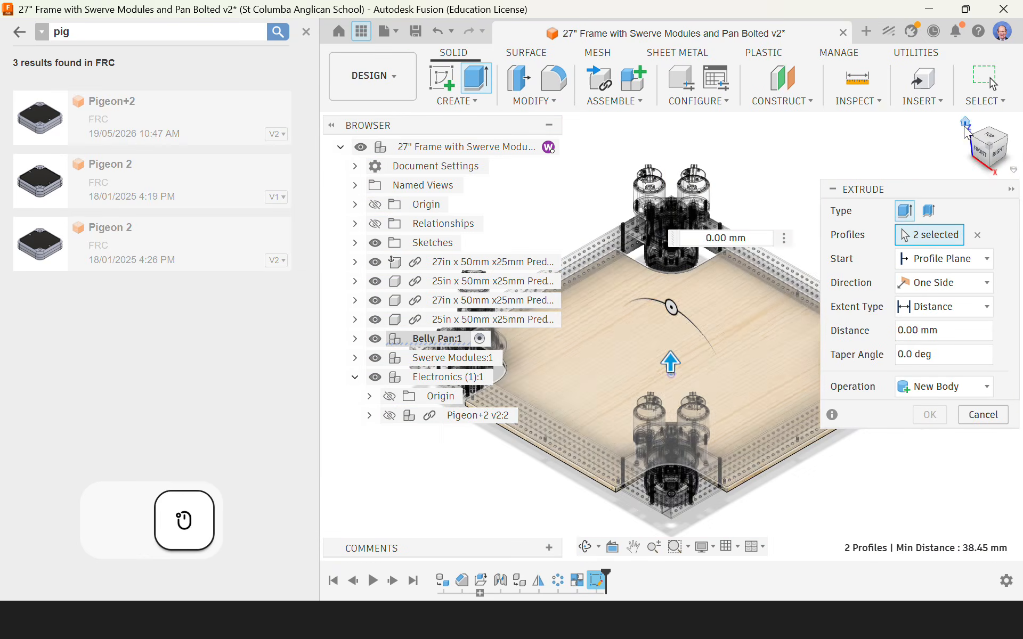
scroll(667, 364, "up", 5)
scroll(665, 361, "up", 2)
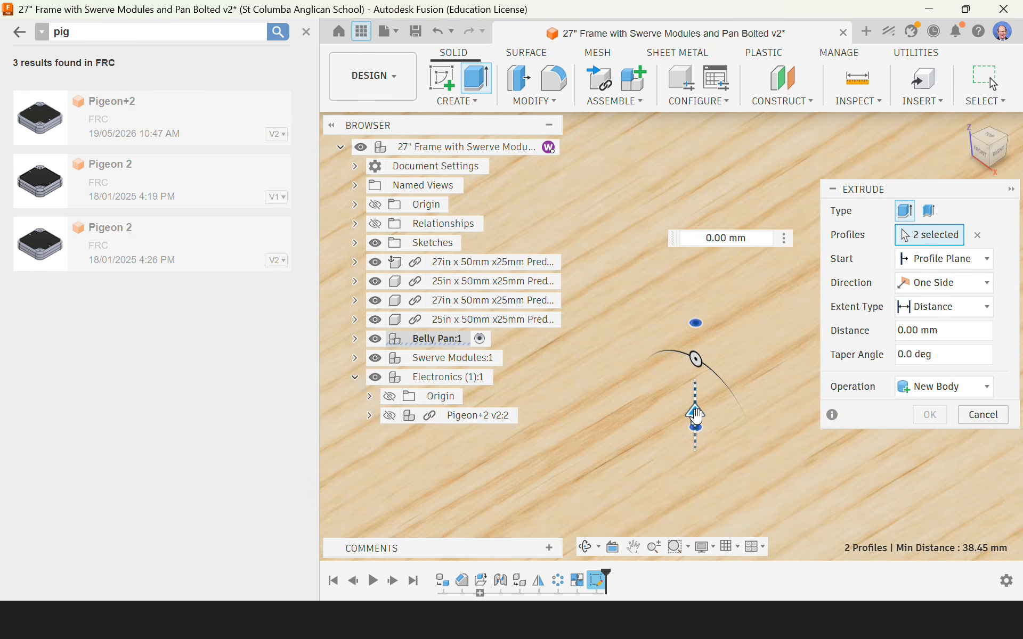
left_click_drag(696, 420, 709, 496)
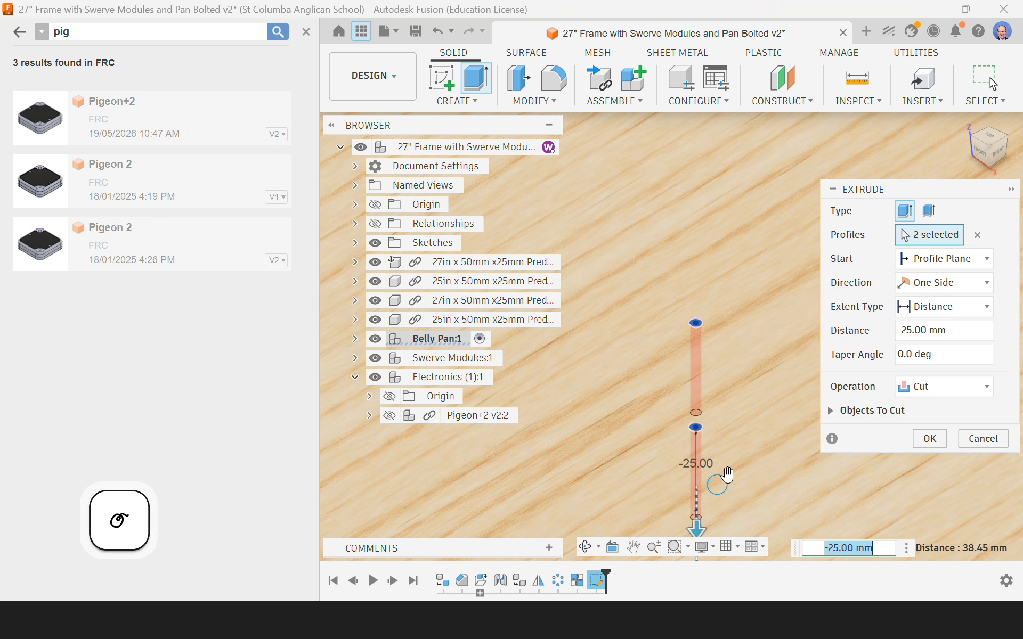
Step: Set the cut's extent type to All and apply it to both mounting holes in the belly pan
left_click(935, 305)
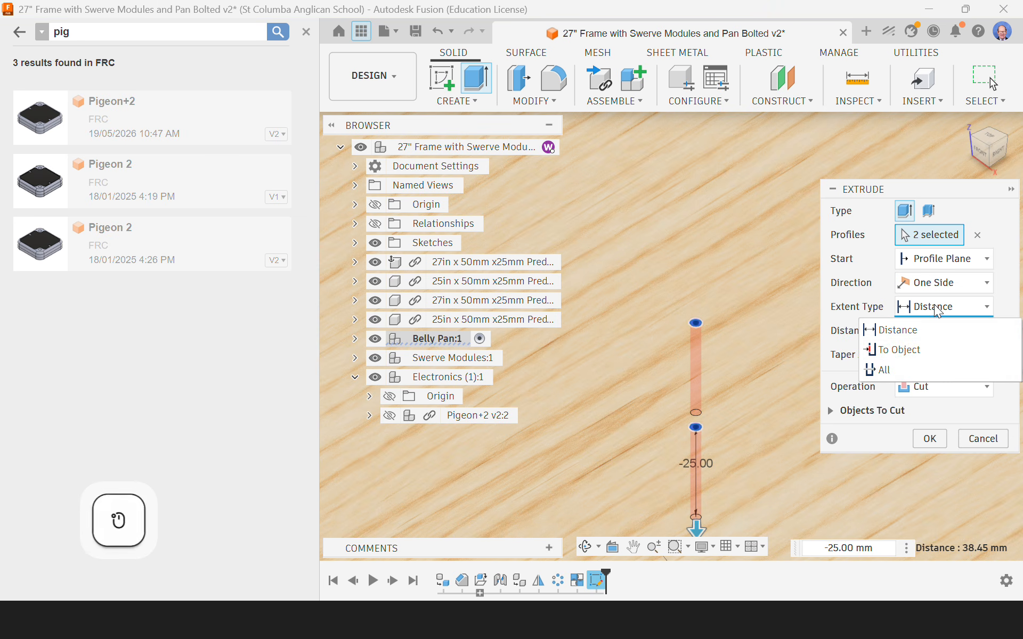
left_click(946, 312)
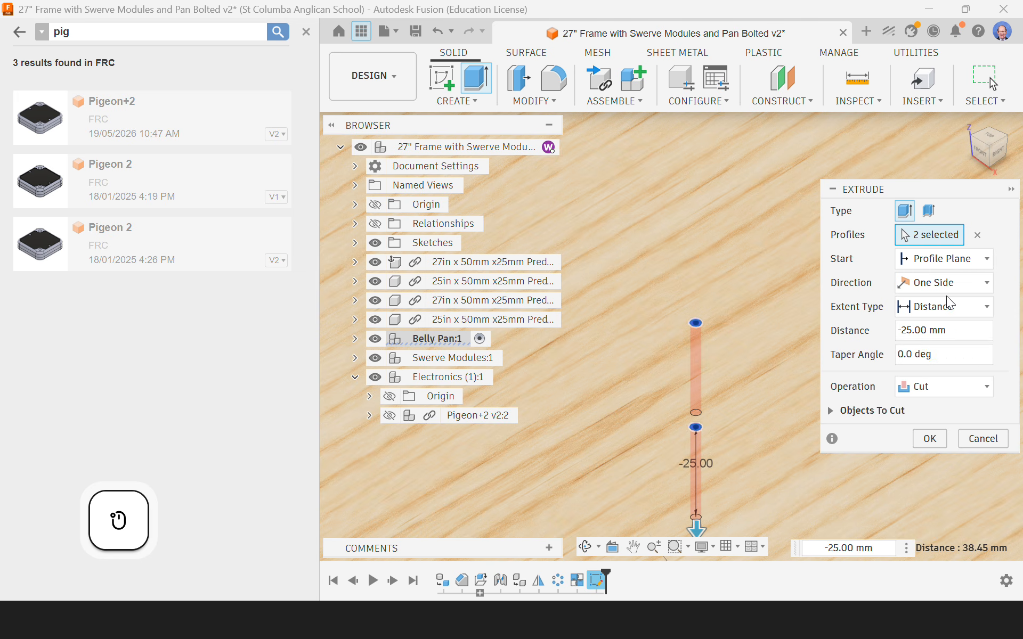
left_click(949, 305)
left_click(898, 367)
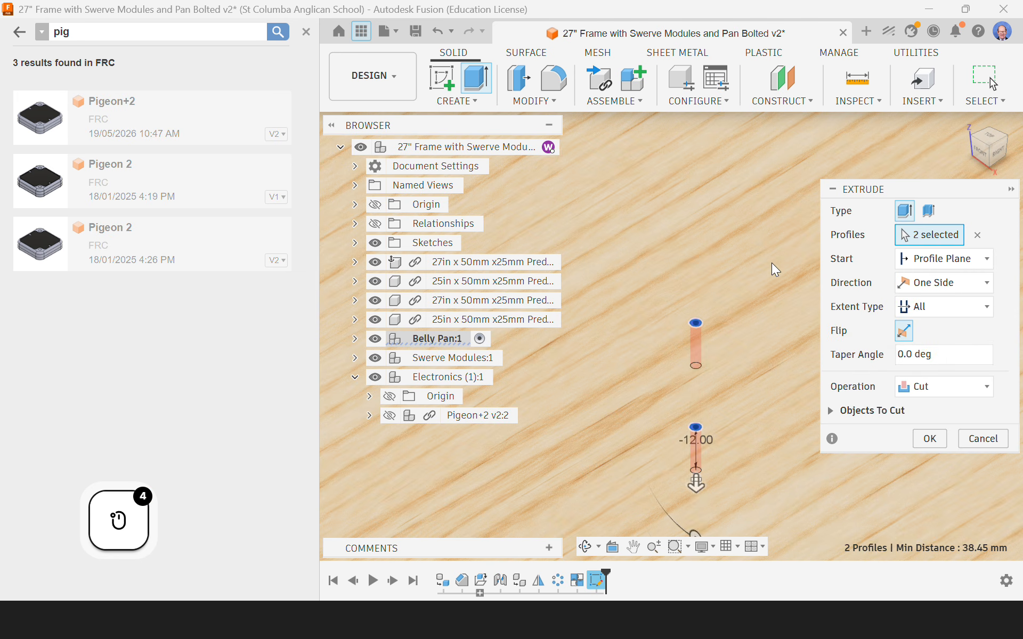
scroll(771, 263, "down", 3)
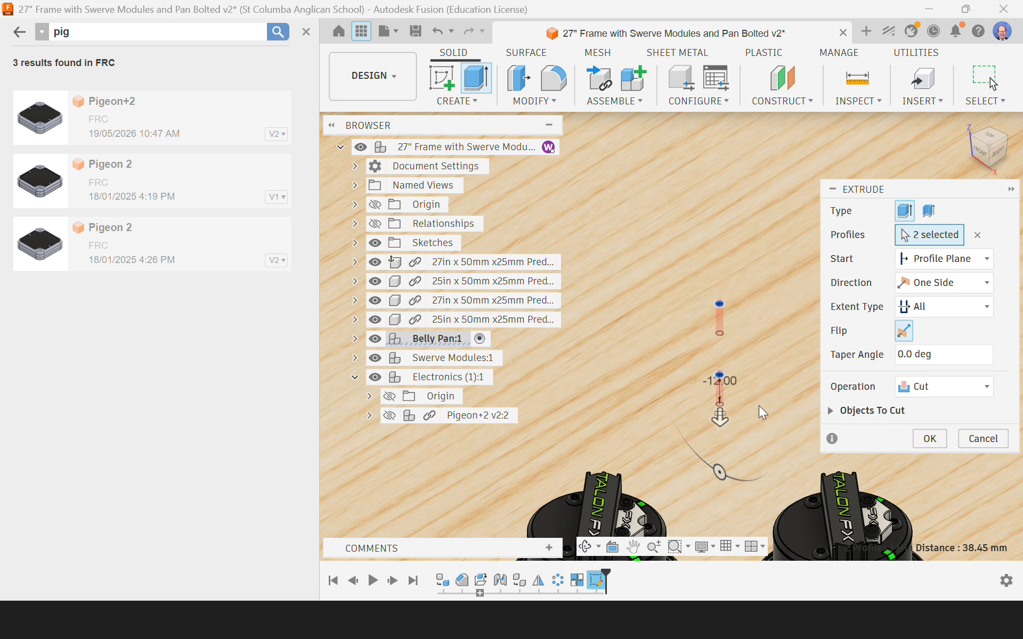
left_click(929, 439)
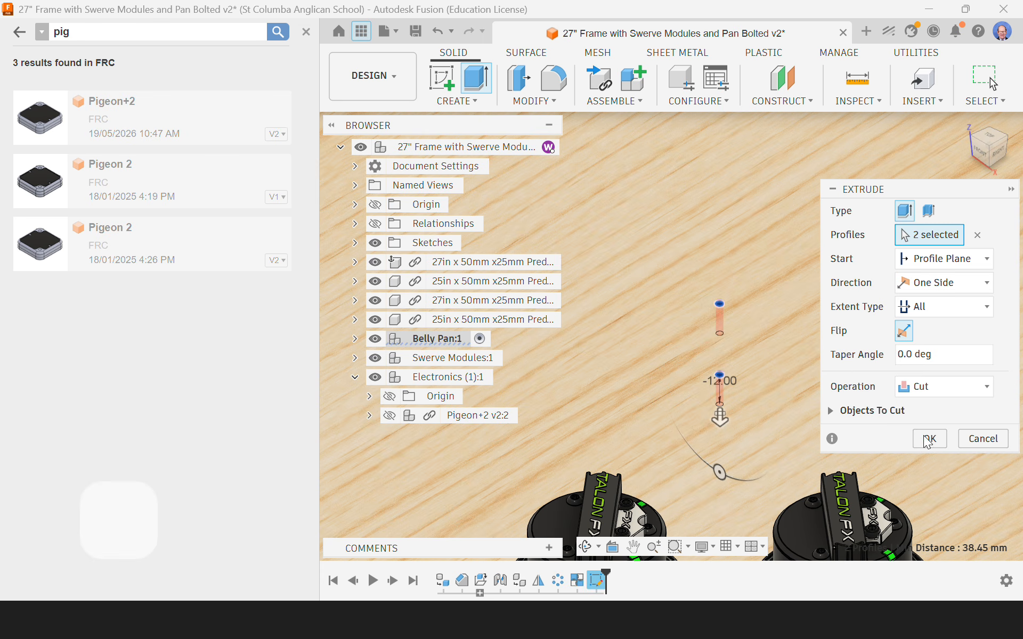
scroll(824, 306, "down", 2)
scroll(824, 305, "down", 3)
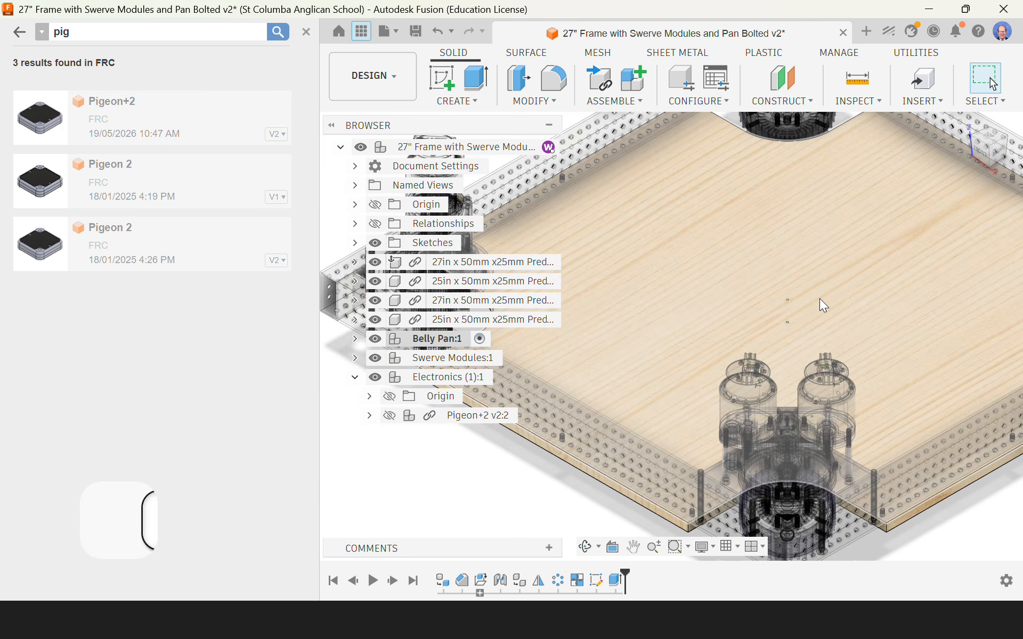
scroll(756, 314, "down", 2)
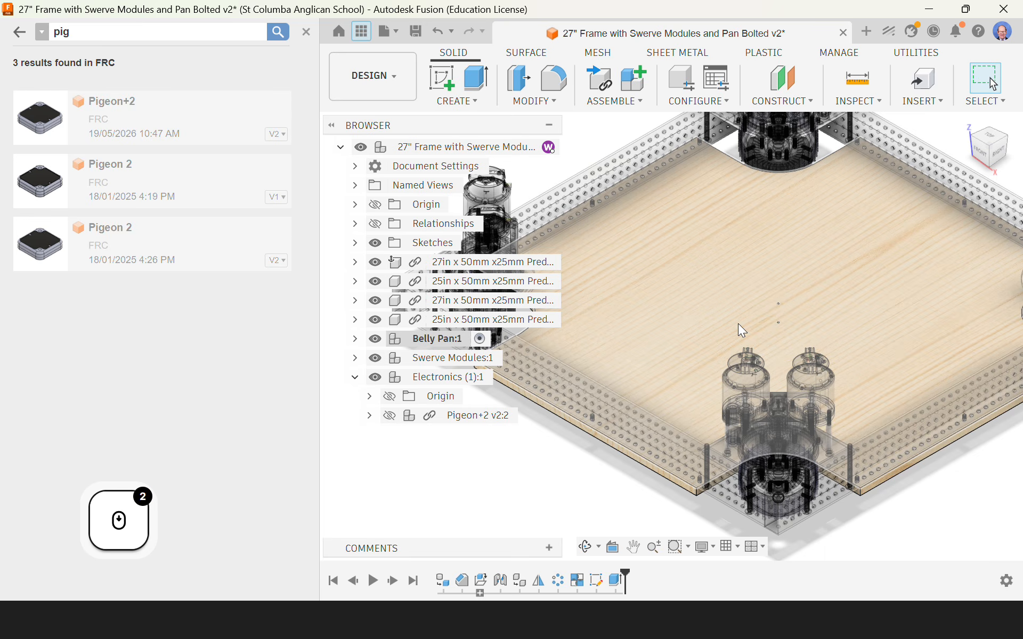
Step: Show the Pigeon+2 again and make the Electronics component active
left_click(390, 415)
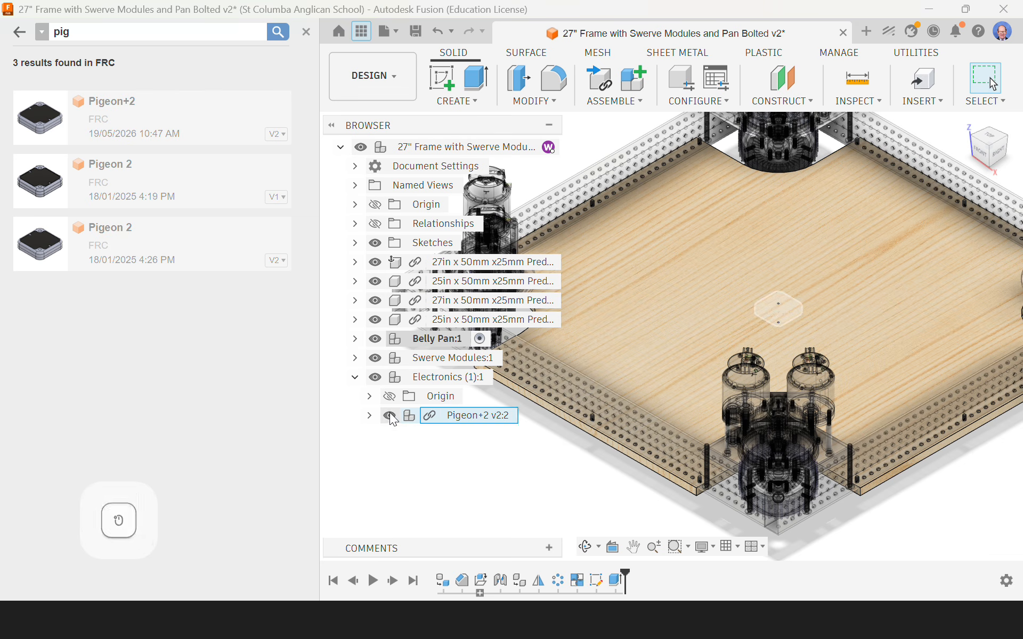
scroll(746, 314, "up", 4)
scroll(746, 316, "up", 2)
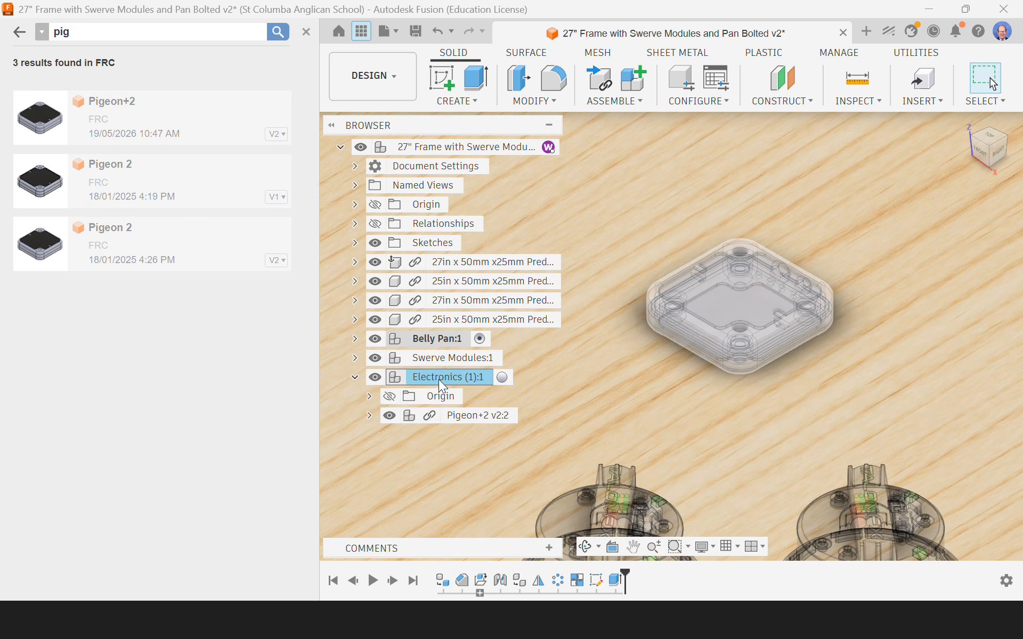
left_click(439, 378)
left_click(502, 378)
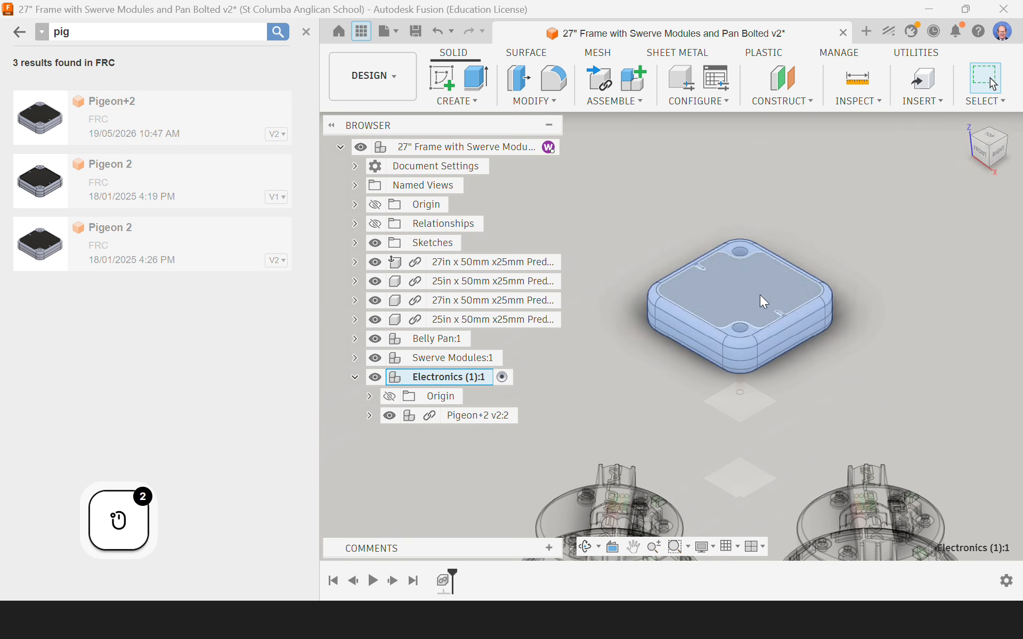
scroll(673, 384, "down", 6)
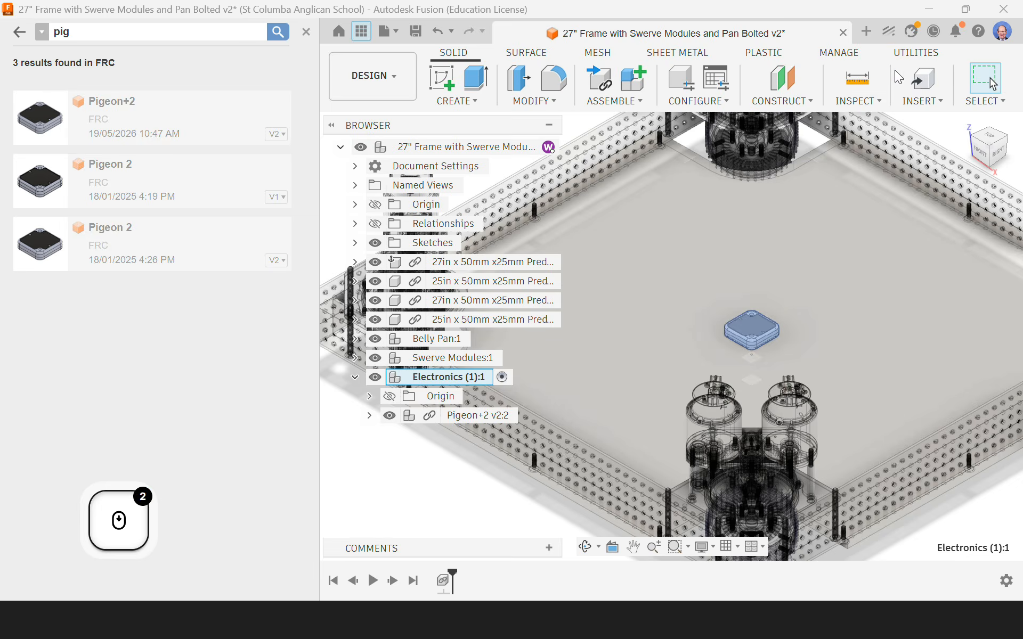
left_click(434, 482)
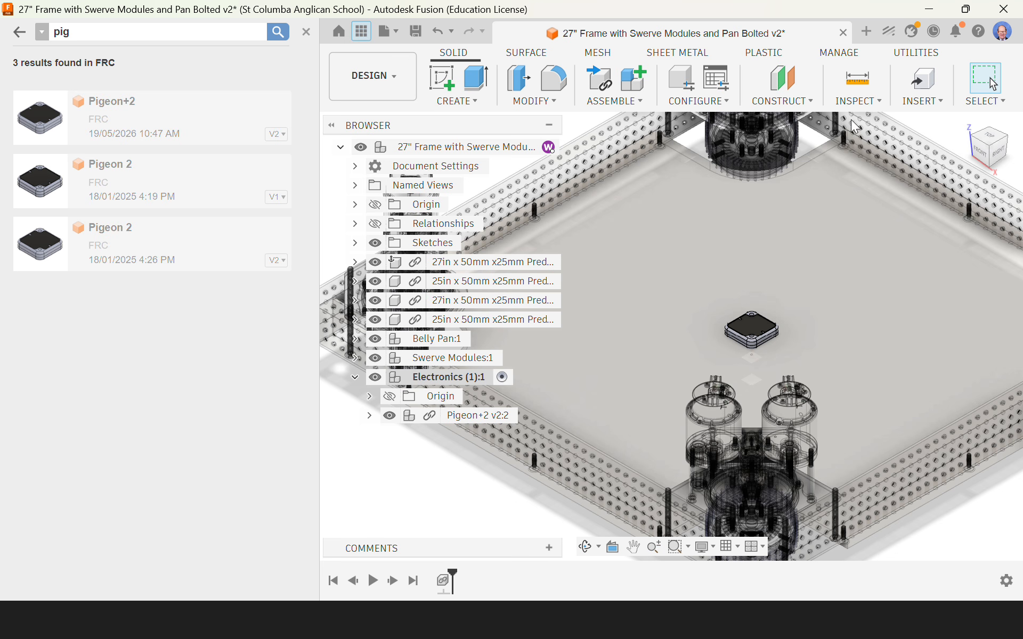
Step: Open the McMaster-Carr component catalogue's Screws & Bolts category and filter it to metric screws with M3 thread size
left_click(924, 109)
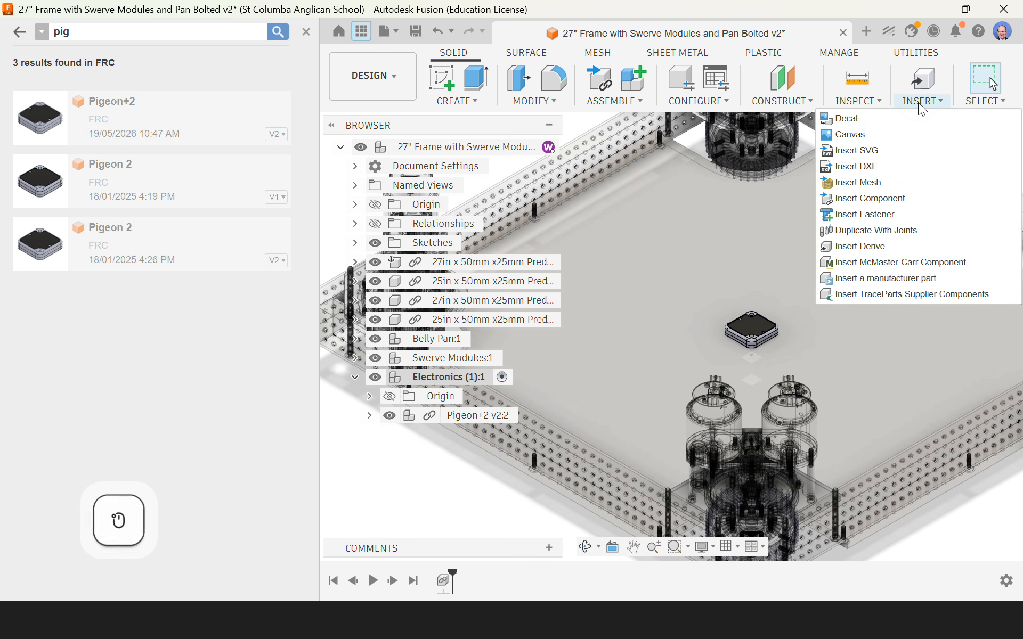
left_click(871, 261)
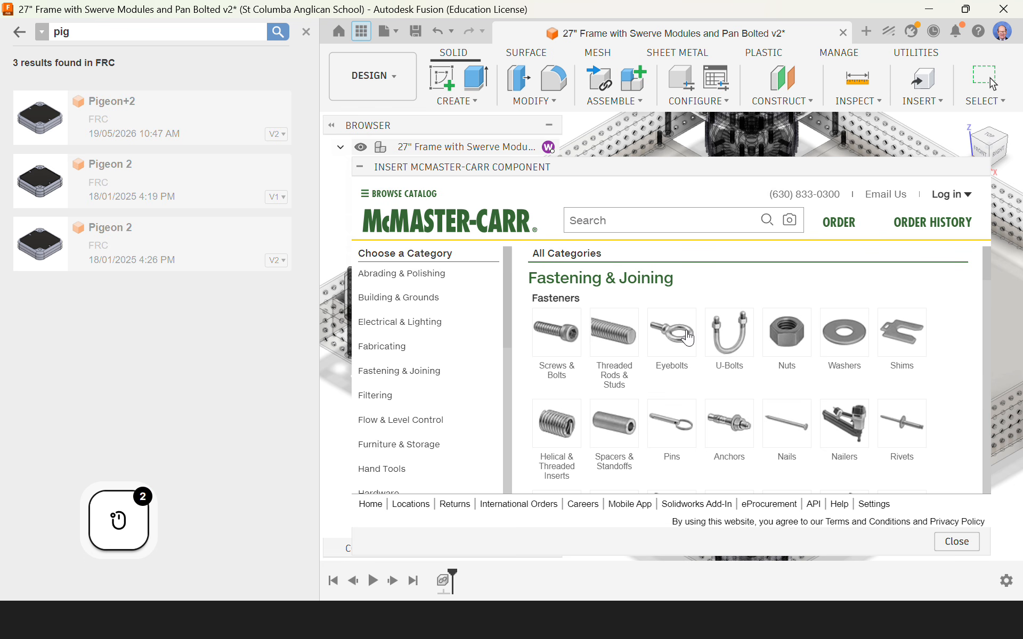
left_click(555, 335)
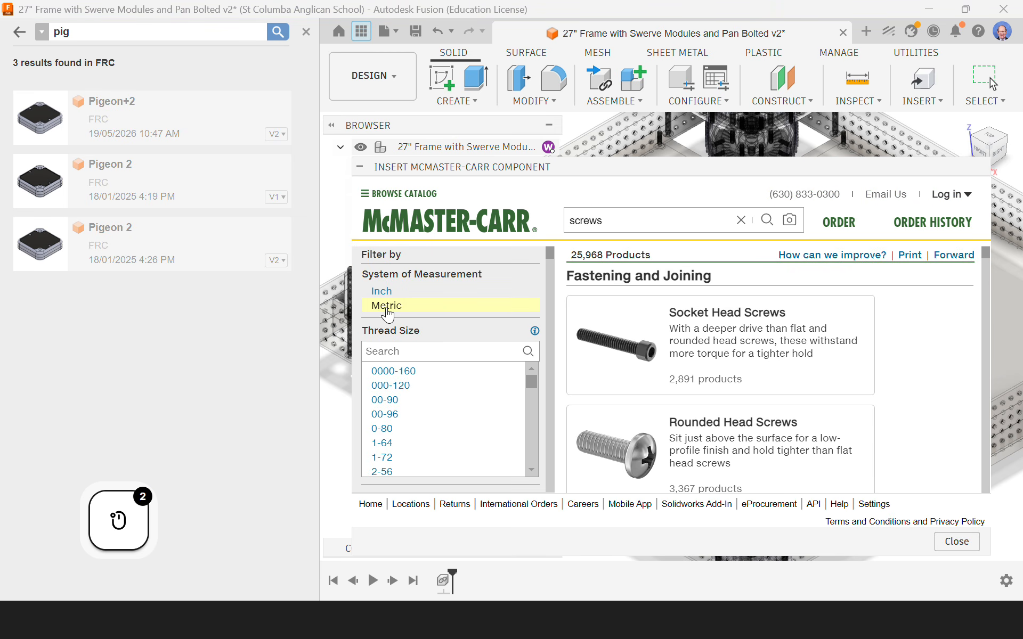
scroll(392, 451, "down", 2)
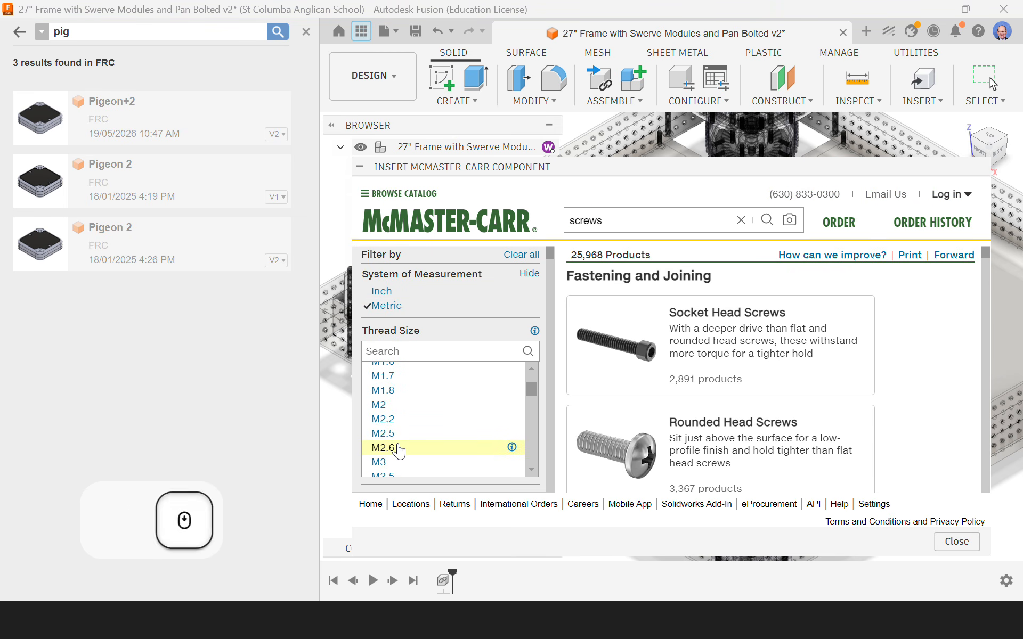
left_click(387, 468)
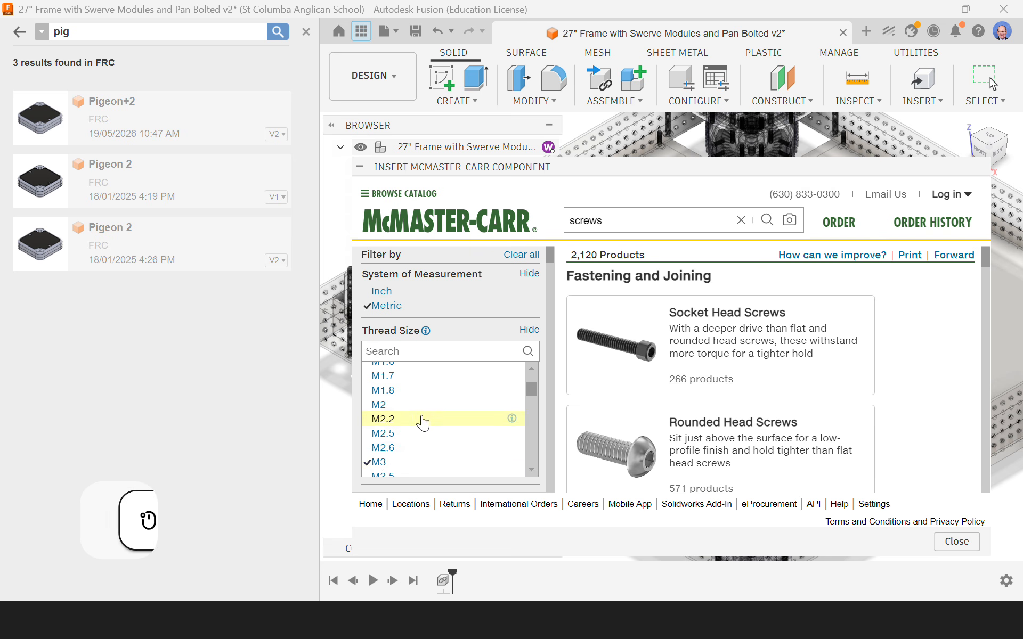
Step: Filter the M3 screws to a length of 15 mm
scroll(423, 419, "down", 2)
scroll(425, 418, "down", 6)
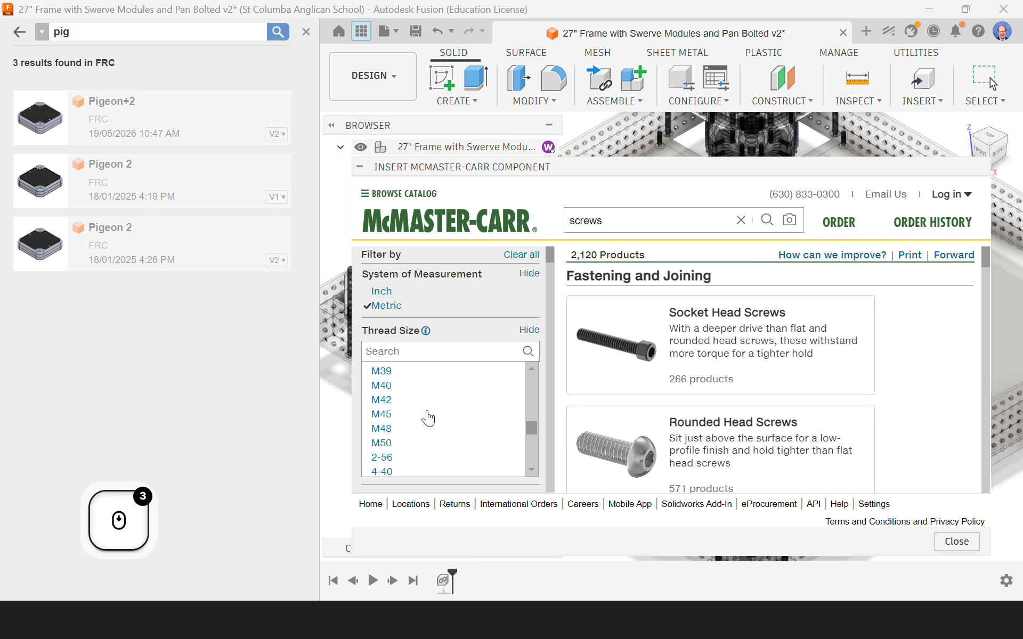
scroll(428, 418, "down", 3)
scroll(546, 430, "down", 5)
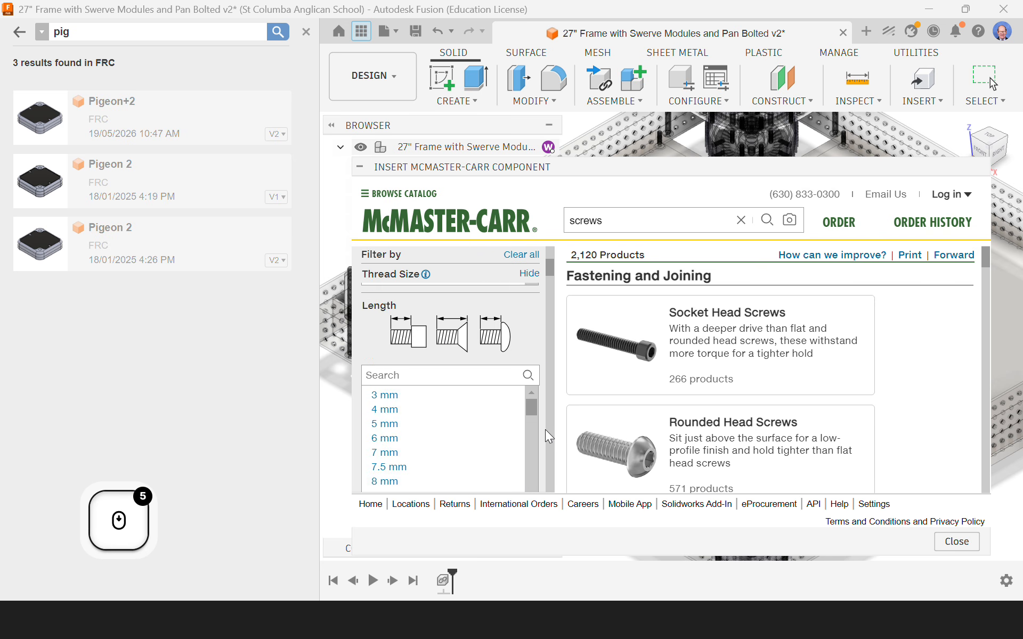
scroll(545, 430, "down", 2)
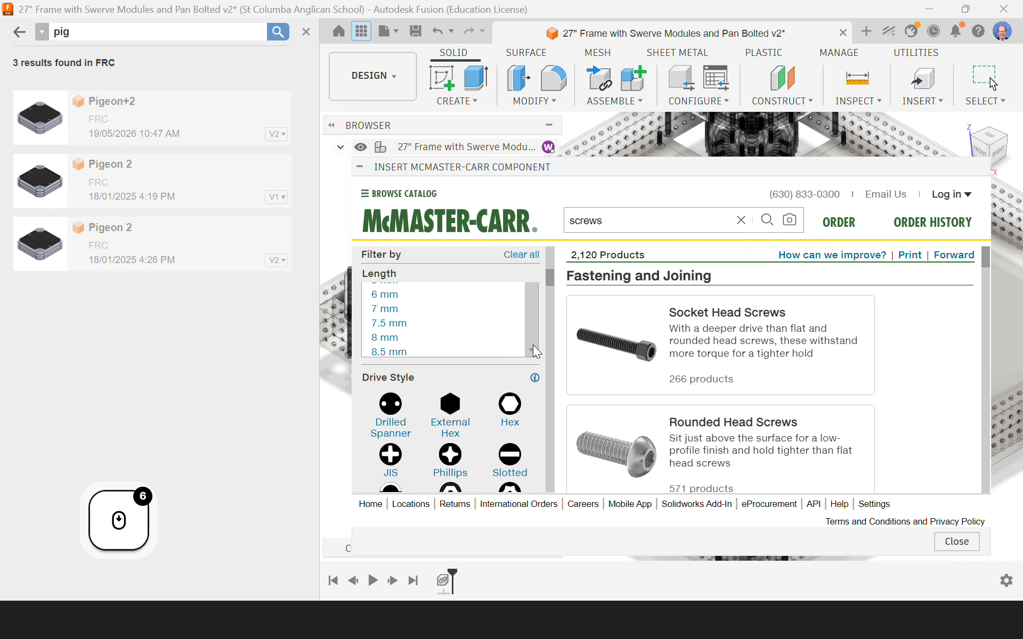
scroll(533, 348, "down", 4)
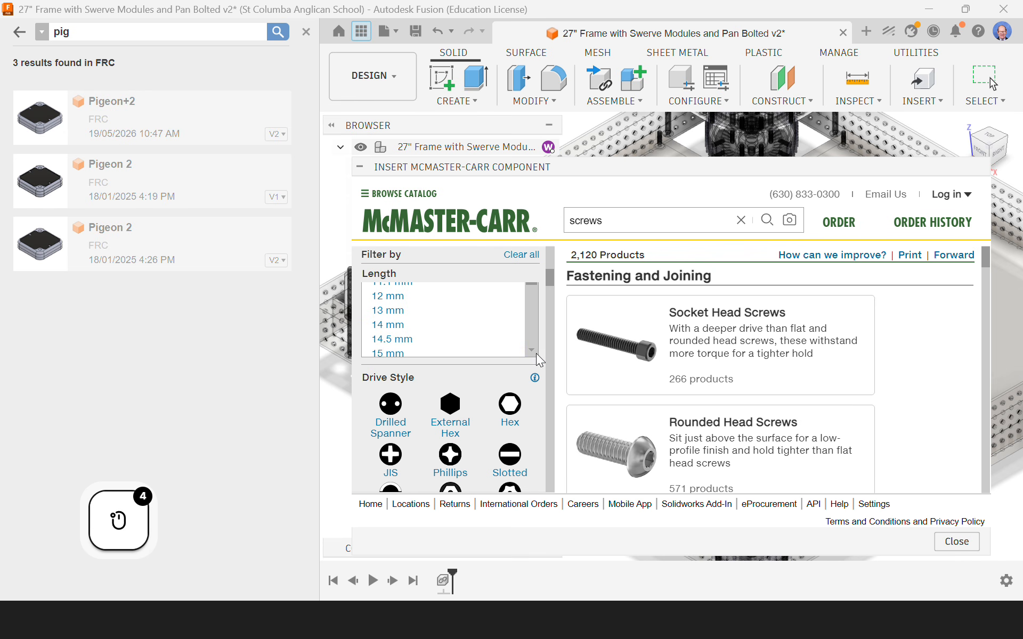
scroll(528, 353, "down", 1)
left_click(399, 324)
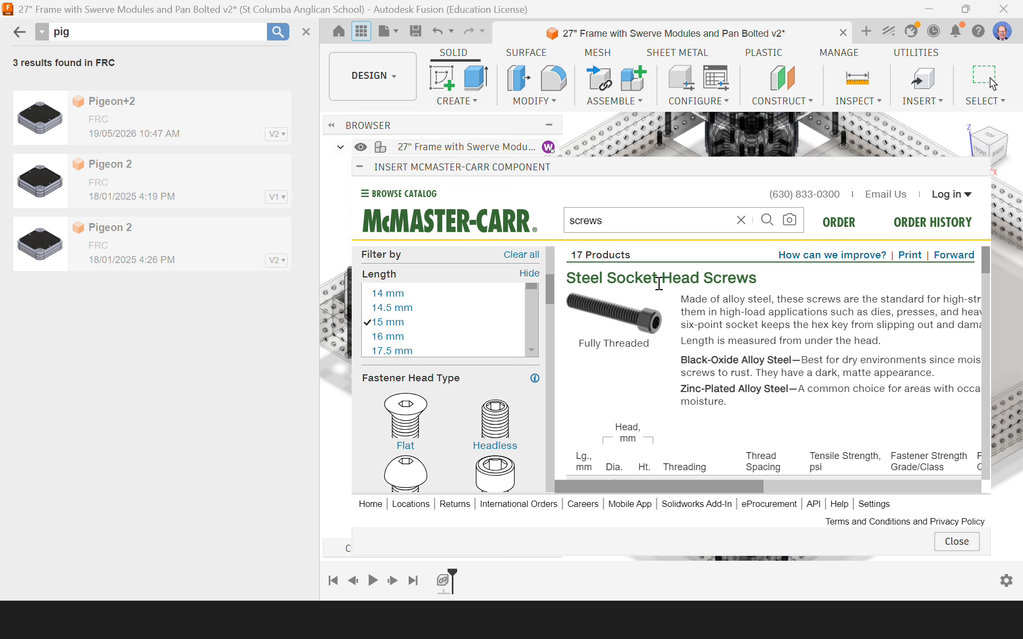
Step: Open the fully threaded black-oxide alloy steel M3 × 0.5 mm socket head screw, 15 mm long, part 91290A572
scroll(713, 346, "down", 2)
scroll(713, 346, "up", 3)
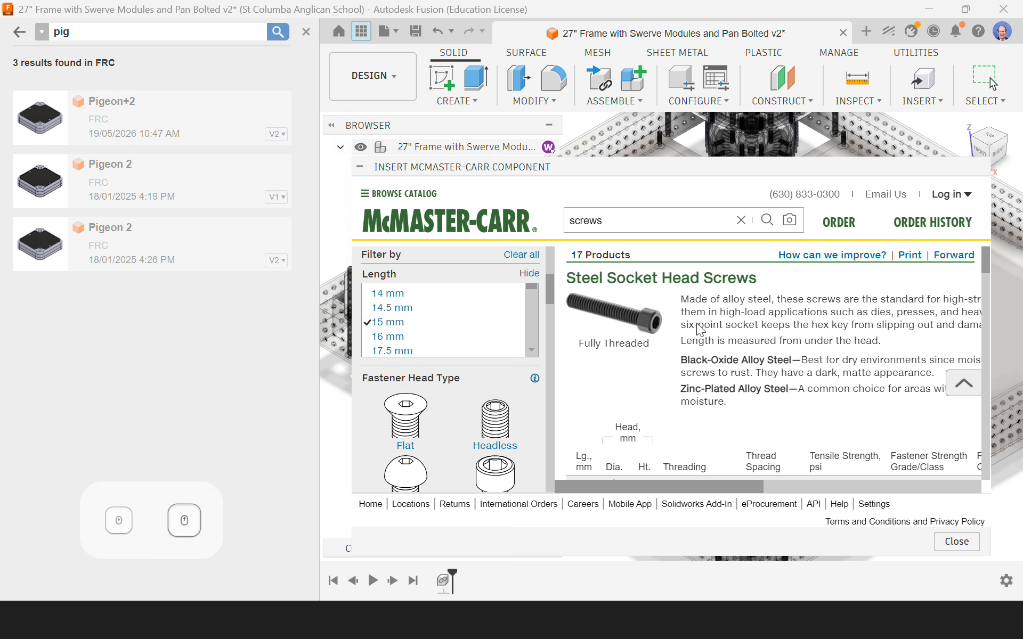
scroll(657, 344, "down", 3)
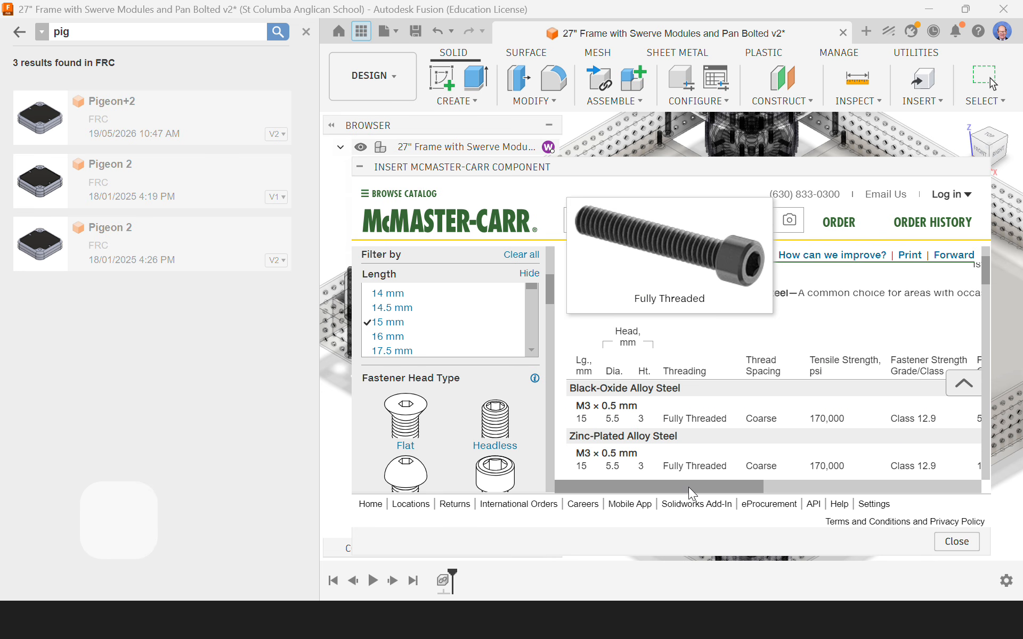
left_click_drag(688, 487, 796, 486)
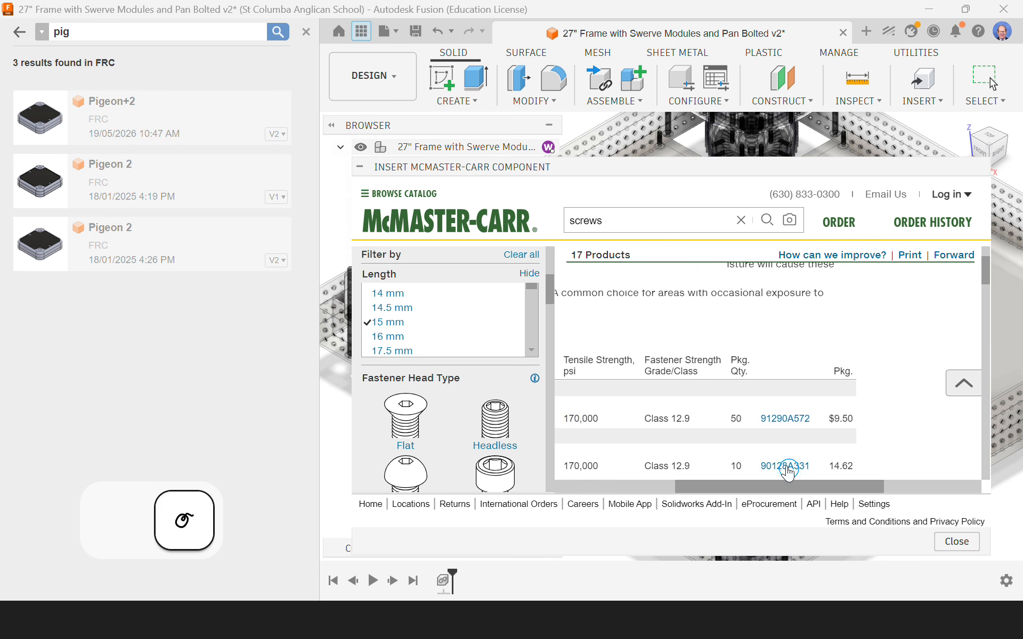
left_click(778, 419)
Step: Insert the 91290A572 screw into the Electronics component as a 3-D STEP model
scroll(778, 405, "down", 2)
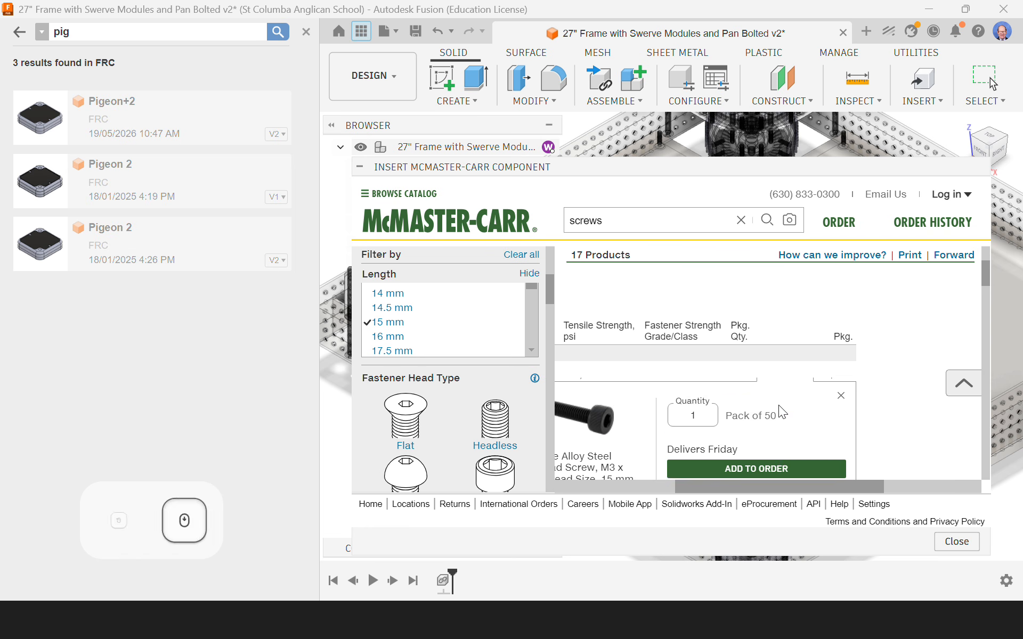
left_click(767, 455)
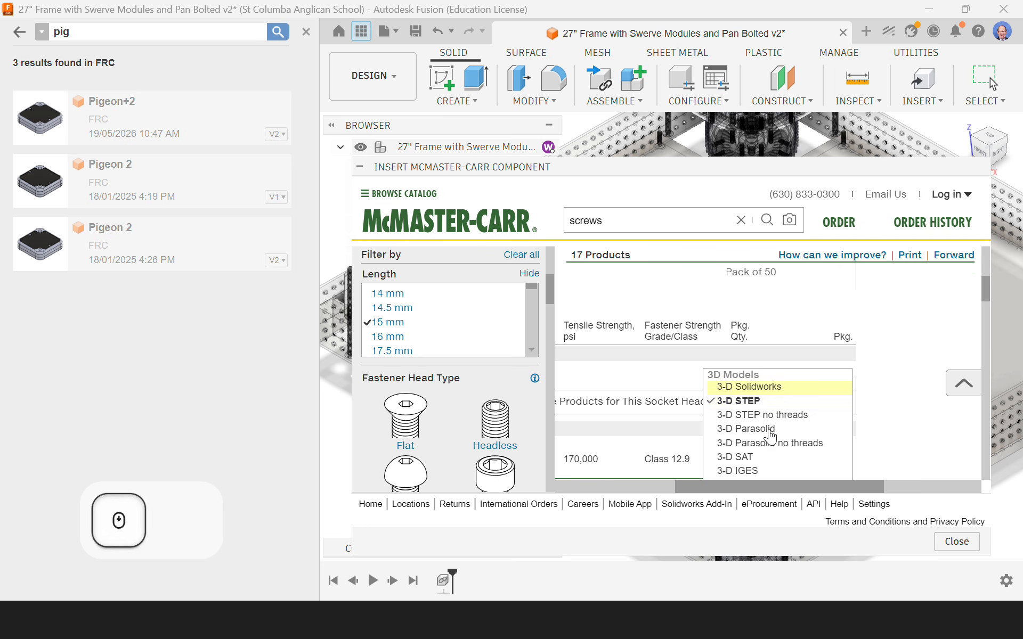
left_click(739, 405)
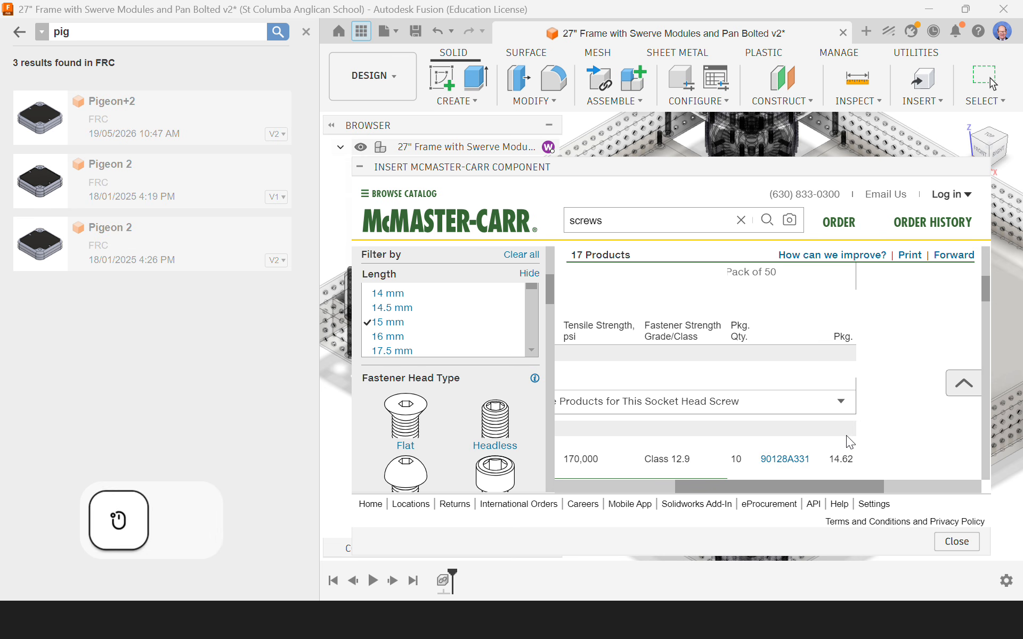
scroll(846, 435, "up", 1)
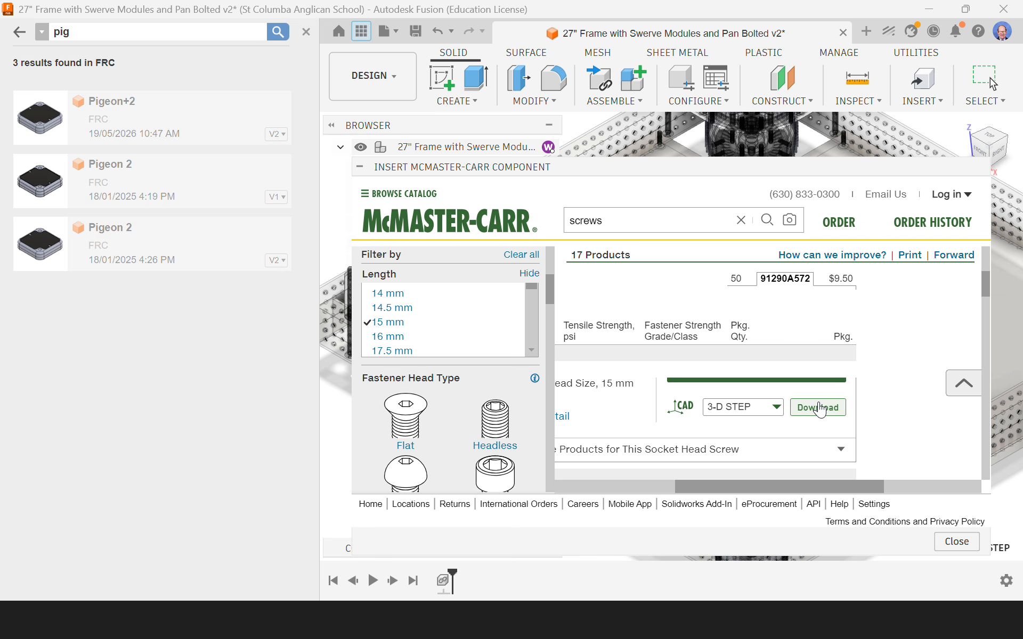
left_click(819, 410)
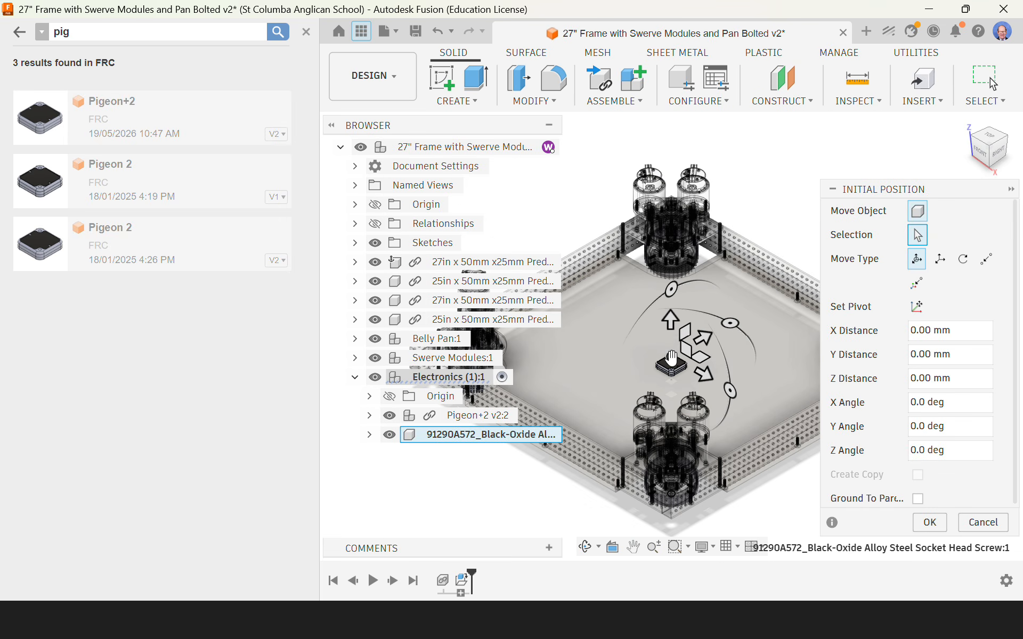
Step: Raise the inserted screw 450 mm along Z, clear of the Pigeon+2, and accept its initial position
left_click(671, 318)
left_click_drag(659, 147, 657, 119)
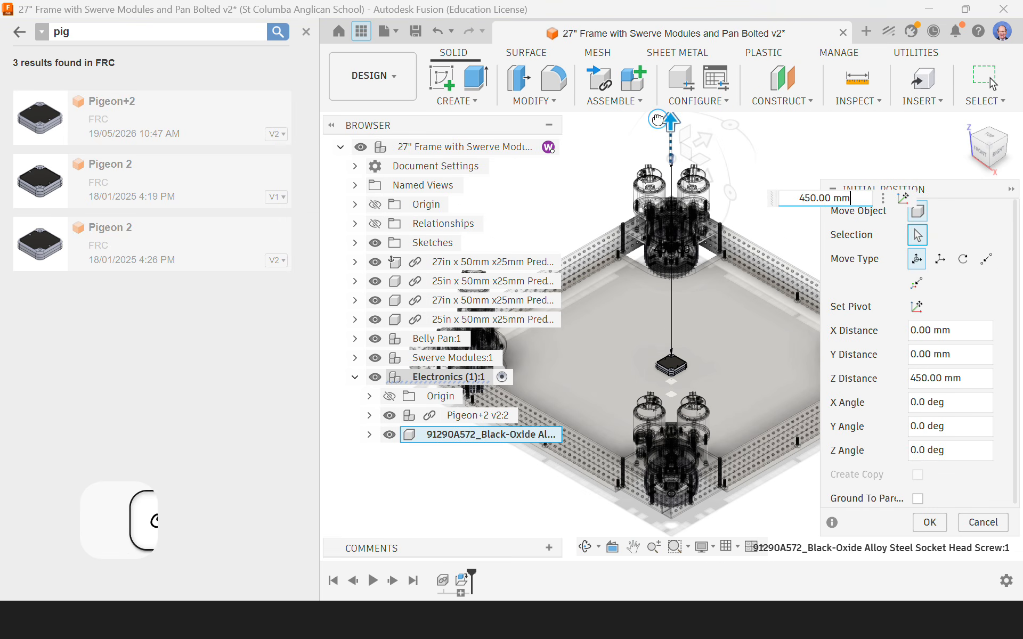
scroll(690, 183, "up", 5)
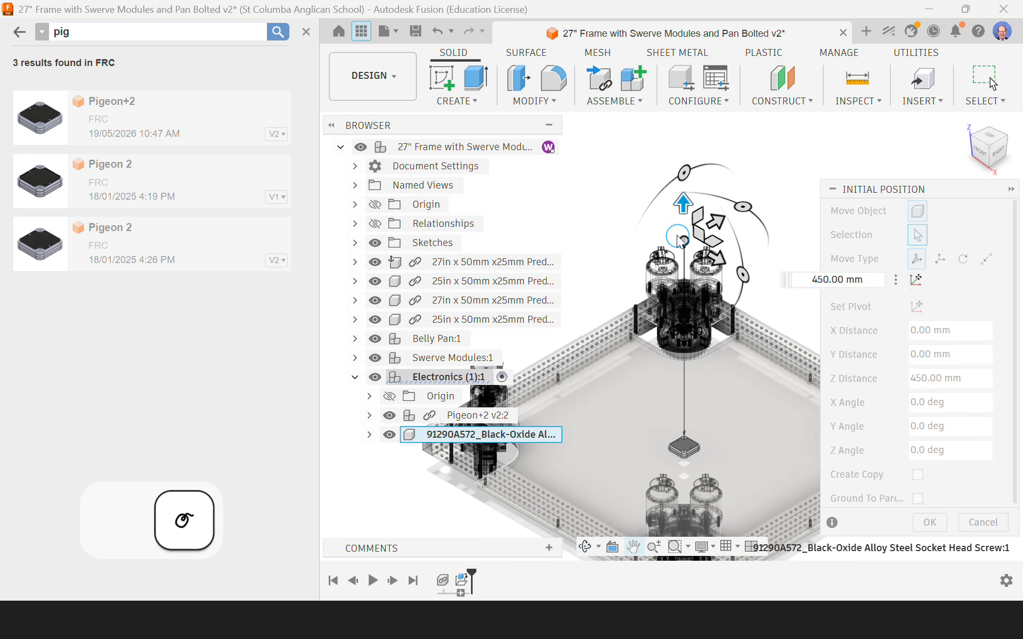
scroll(698, 255, "up", 3)
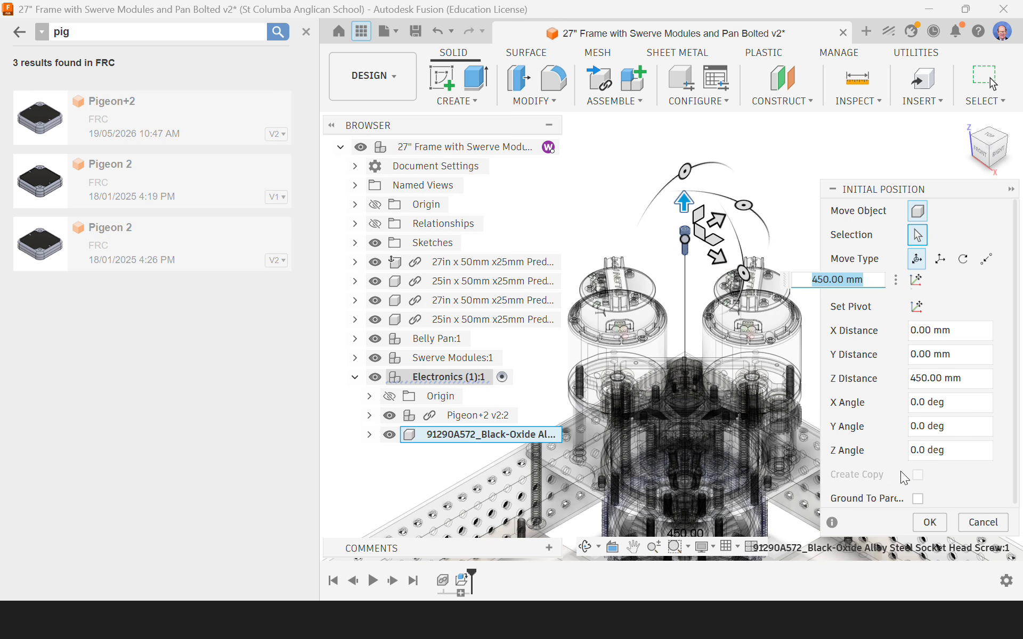
left_click(930, 522)
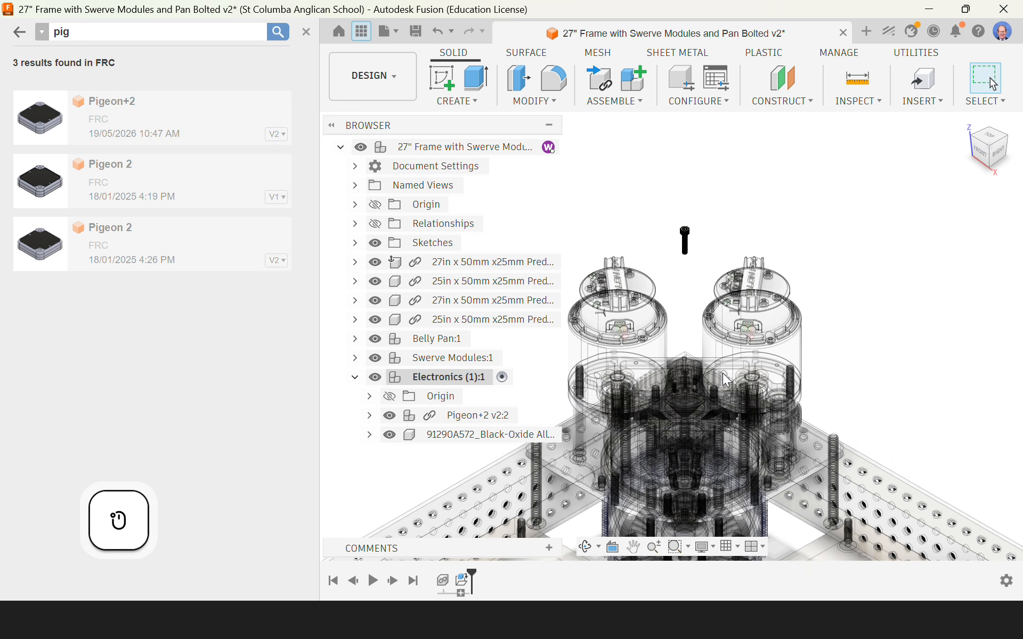
Step: Examine the underside of the screw's head and the counterbored mounting holes in the Pigeon+2
scroll(685, 240, "up", 5)
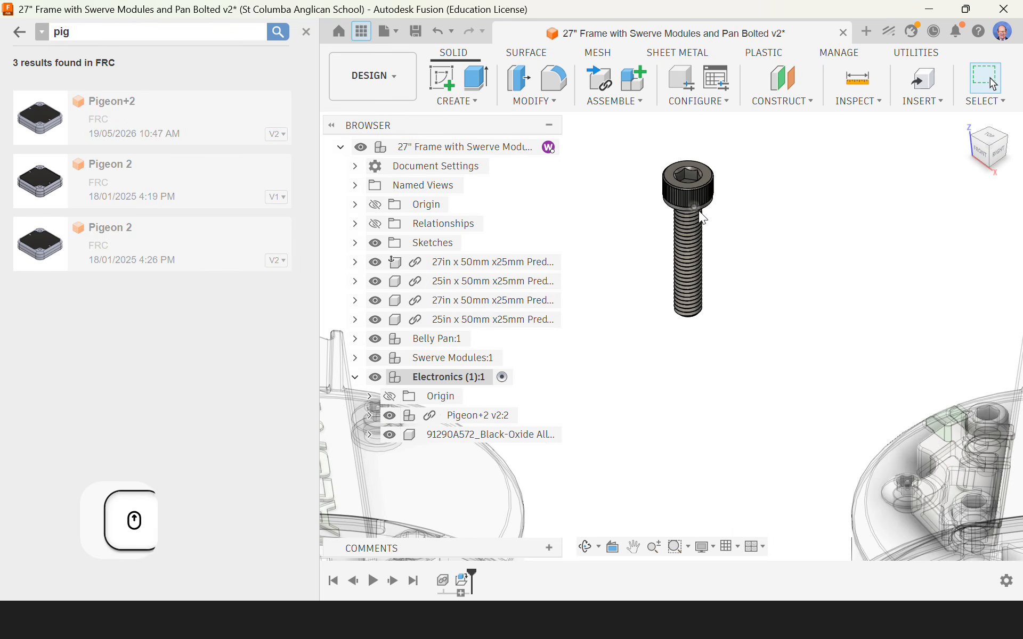
scroll(665, 210, "up", 2)
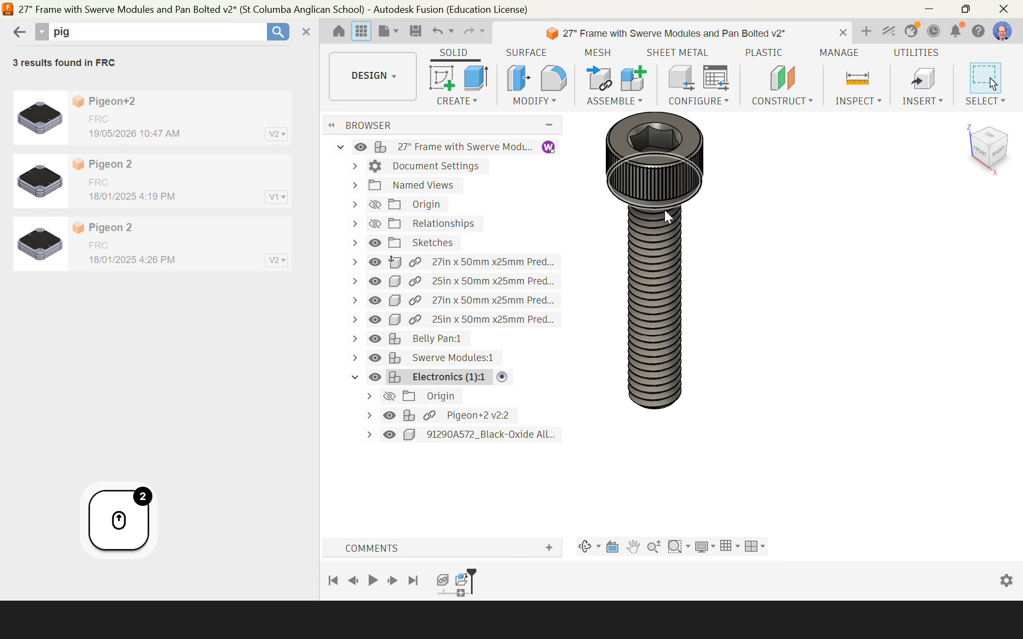
scroll(807, 227, "down", 8)
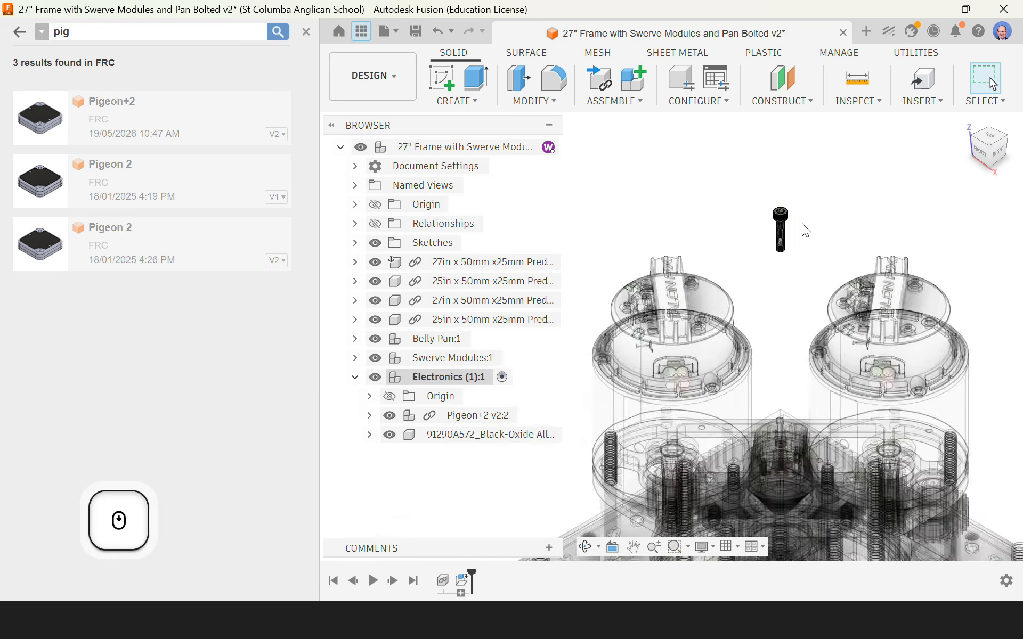
scroll(804, 226, "down", 3)
scroll(793, 414, "up", 8)
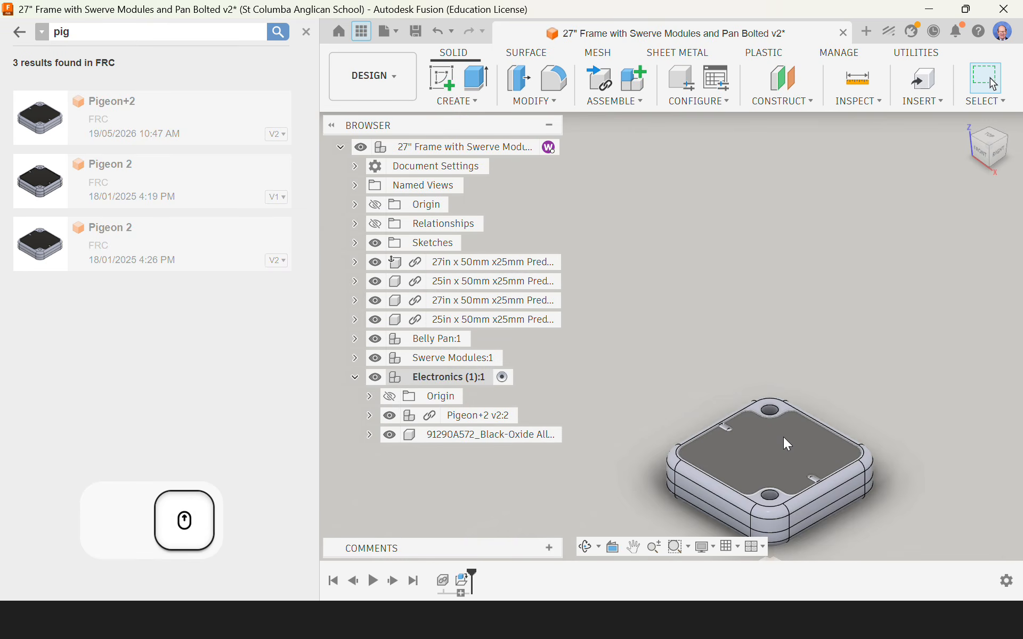
scroll(781, 414, "up", 6)
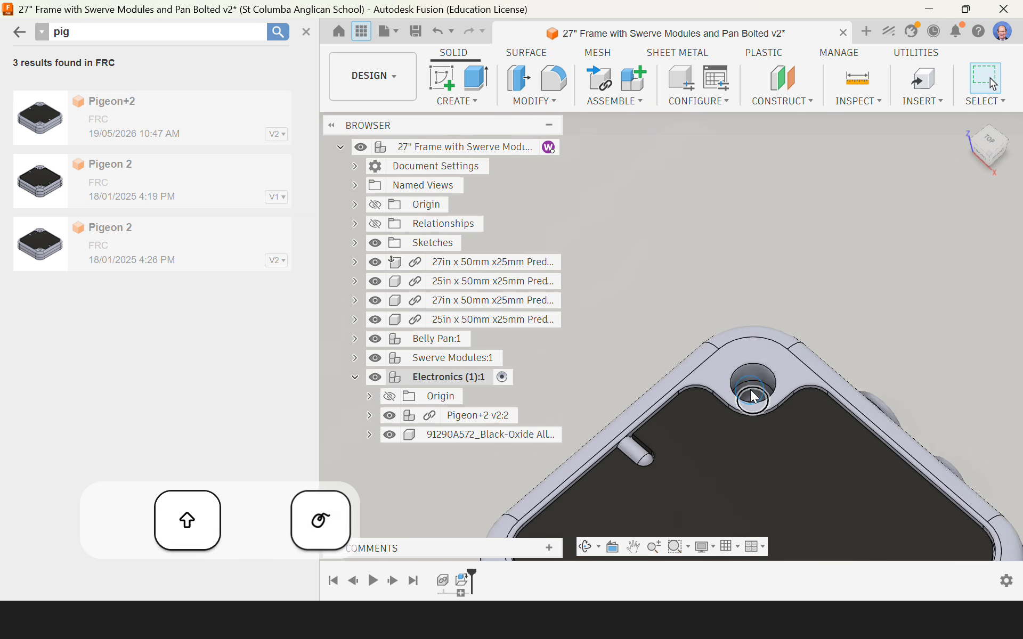
scroll(759, 389, "down", 7)
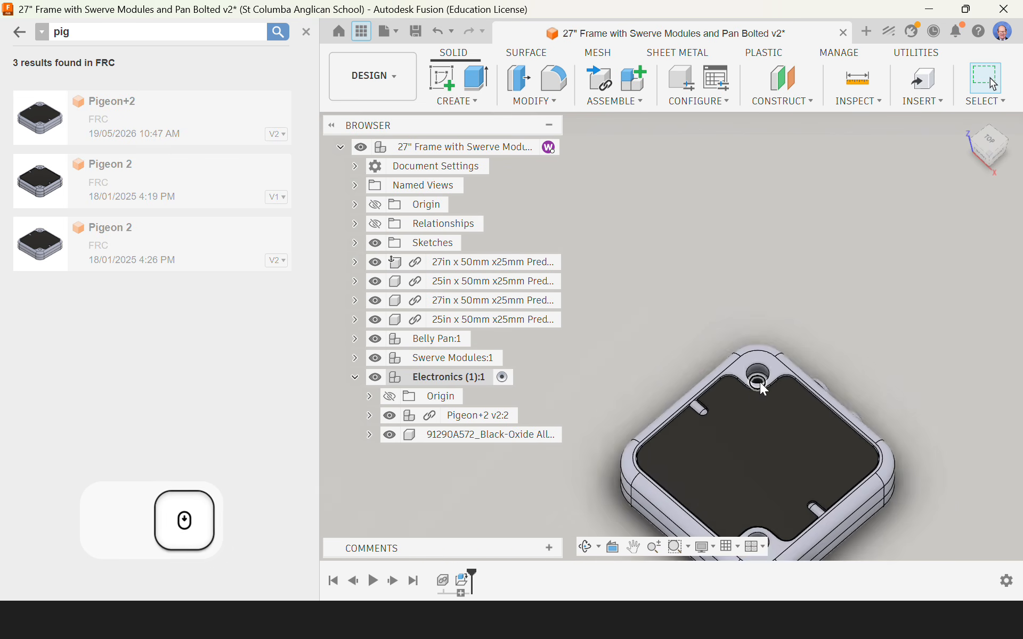
middle_click_drag(763, 399, 797, 229, "shift")
scroll(761, 389, "down", 6)
scroll(749, 210, "down", 2)
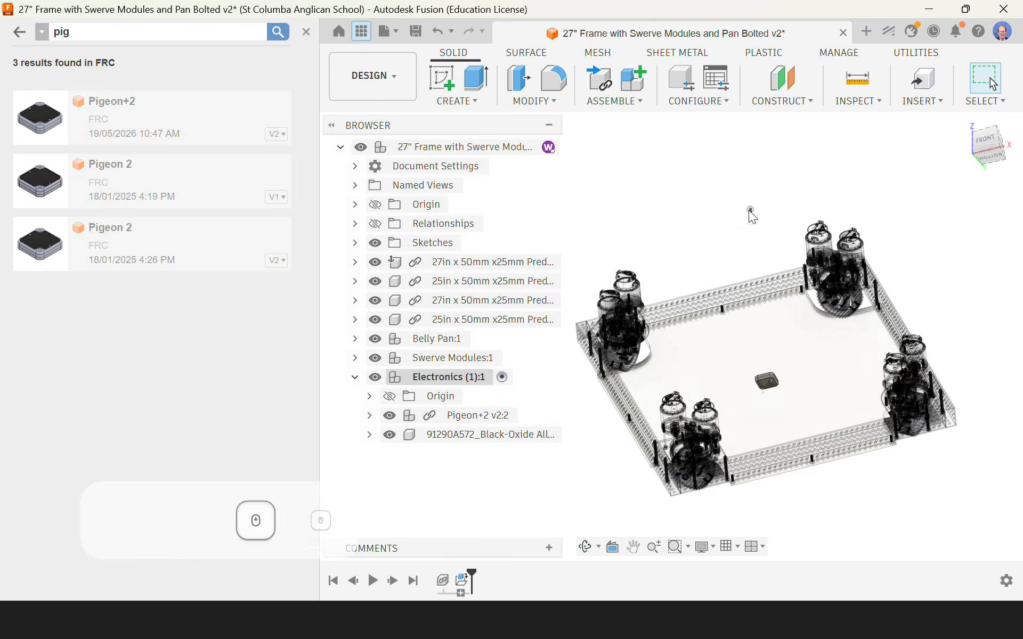
Step: Start a joint with its first snap point at the centre of the screw head's flat underside
scroll(749, 210, "up", 8)
scroll(772, 221, "up", 10)
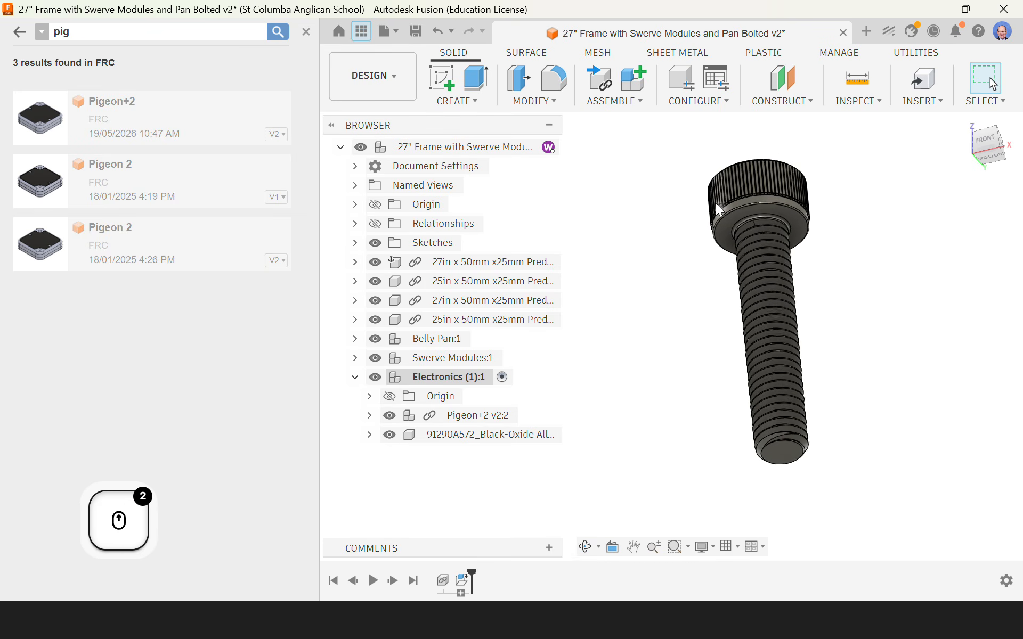
key("j")
scroll(761, 225, "up", 6)
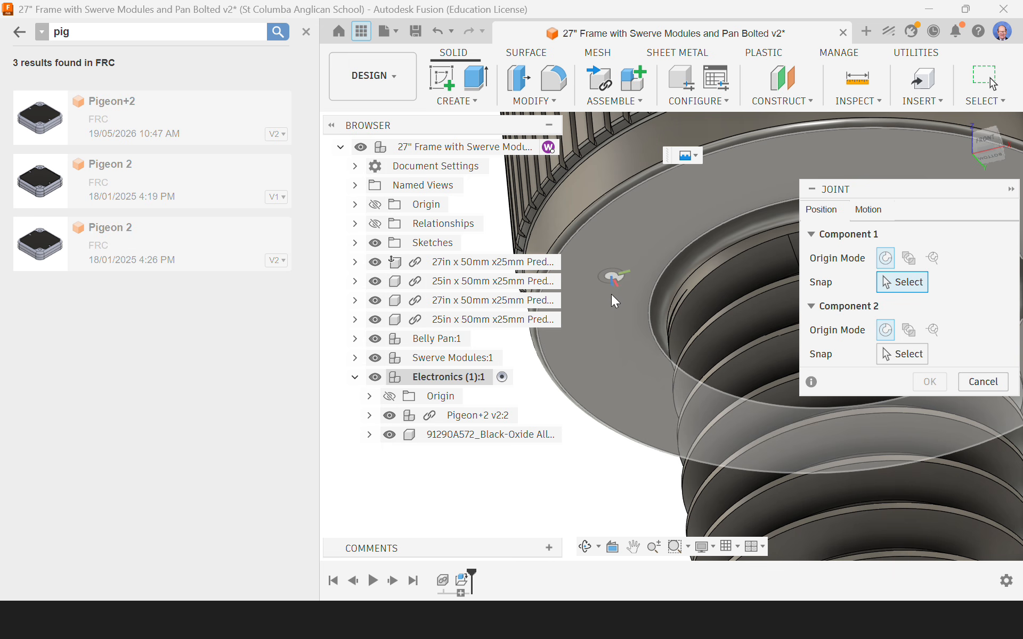
scroll(600, 378, "down", 3)
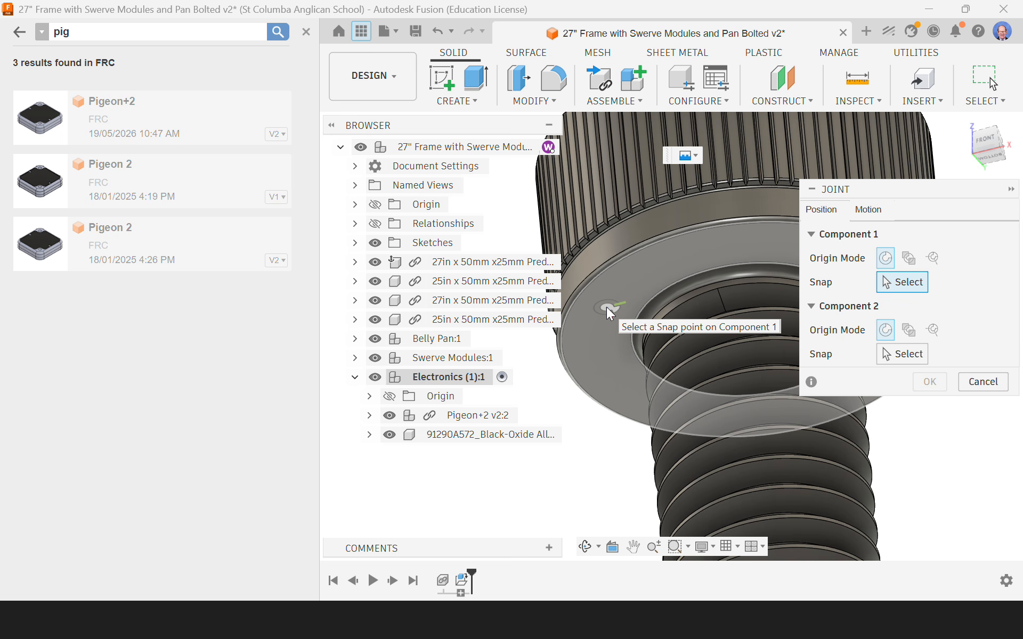
key("ctrl")
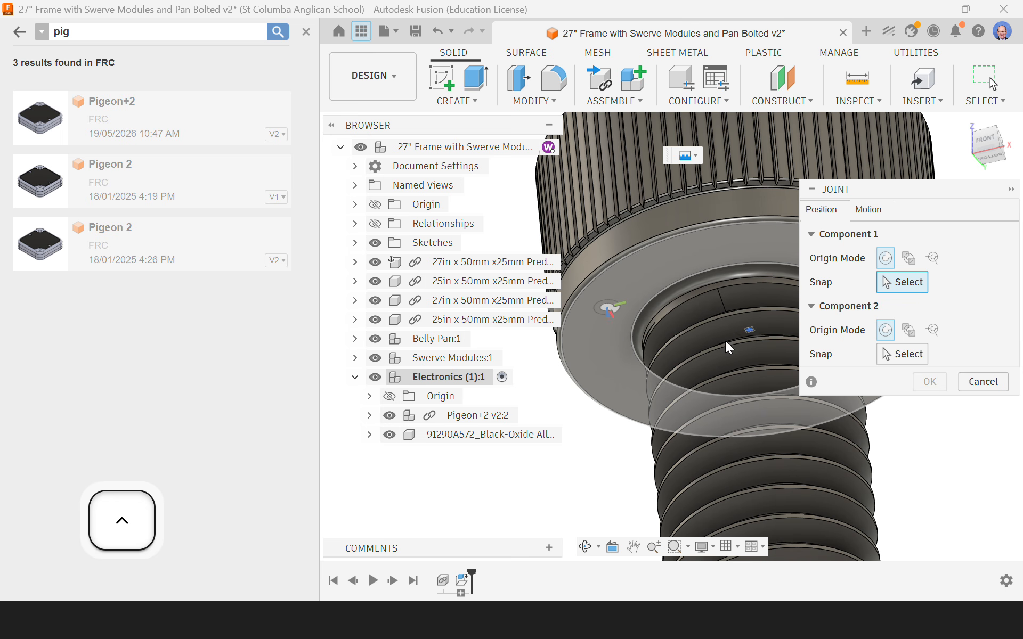
left_click(751, 331)
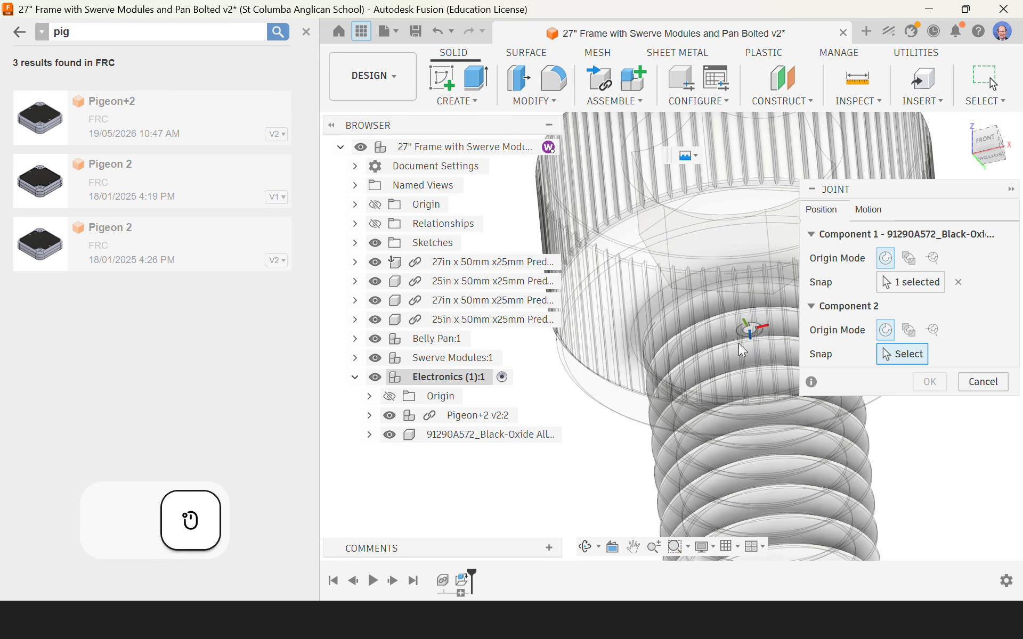
Step: Snap the joint to the centre of the counterbore ledge in the Pigeon+2's front mounting hole and accept the joint
scroll(739, 344, "down", 5)
scroll(688, 261, "down", 5)
scroll(702, 334, "down", 6)
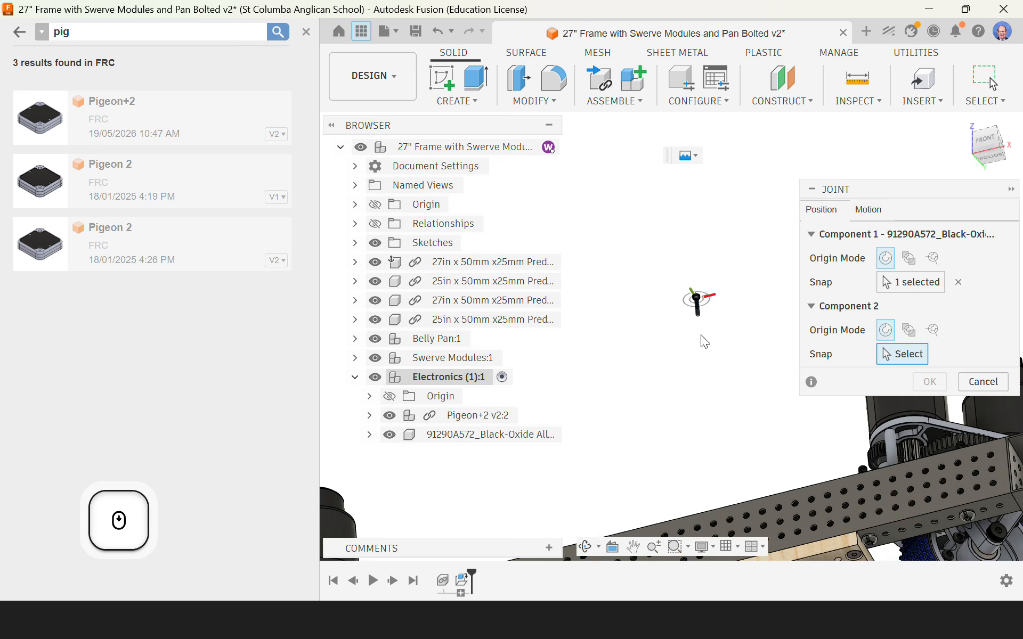
middle_click_drag(699, 284, 583, 326, "shift")
scroll(615, 321, "up", 5)
scroll(620, 324, "up", 10)
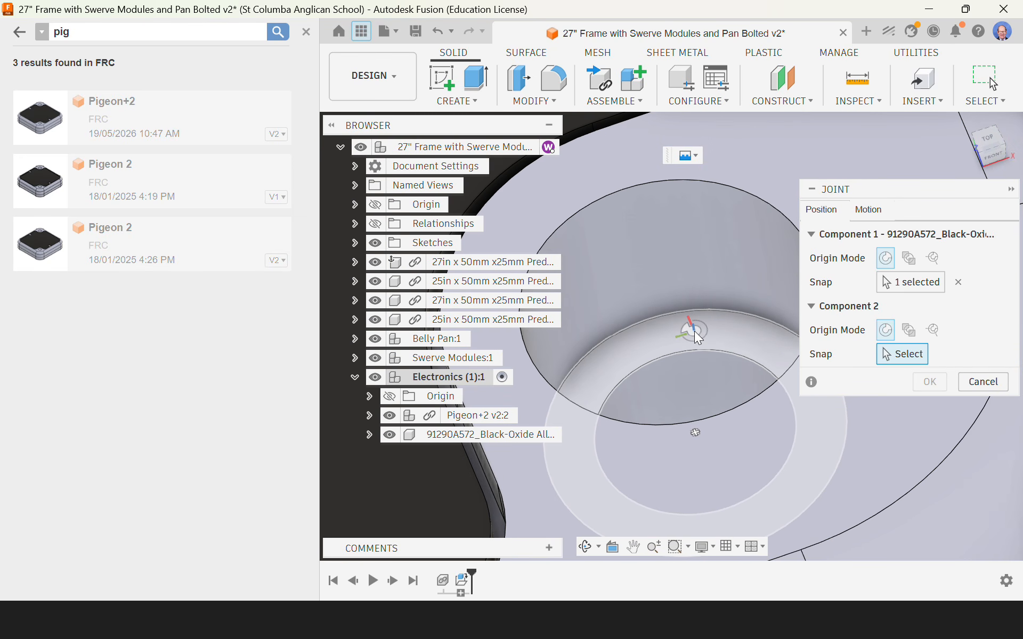
left_click(697, 432)
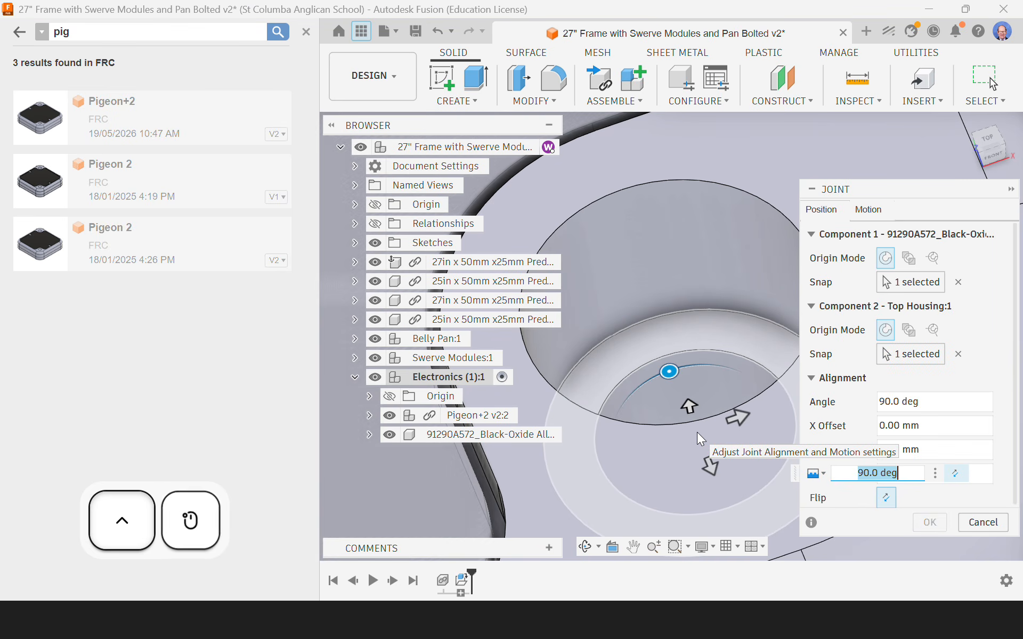
scroll(697, 443, "down", 10)
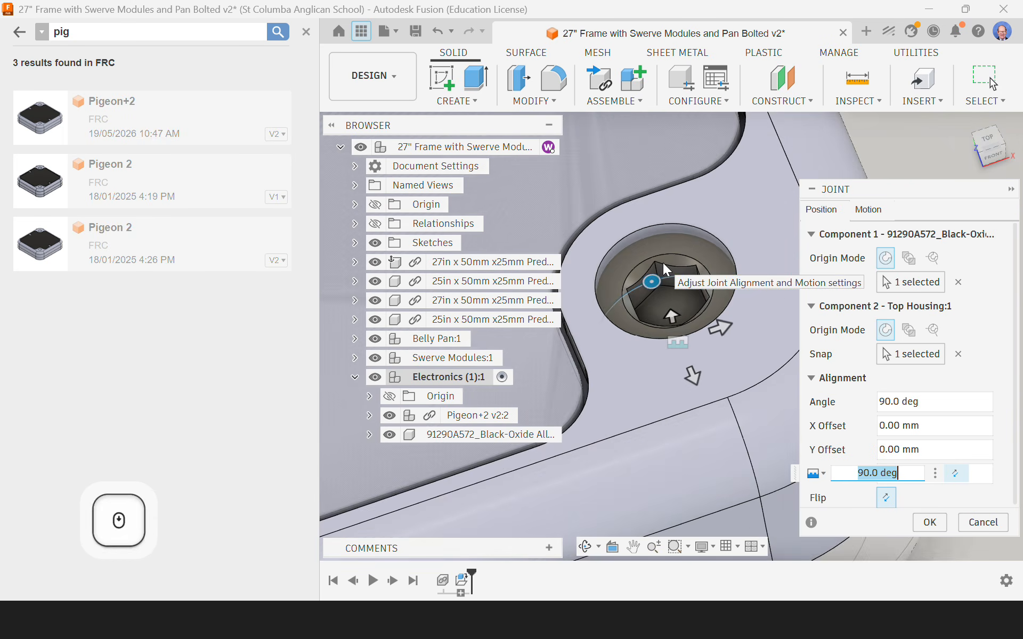
left_click(930, 530)
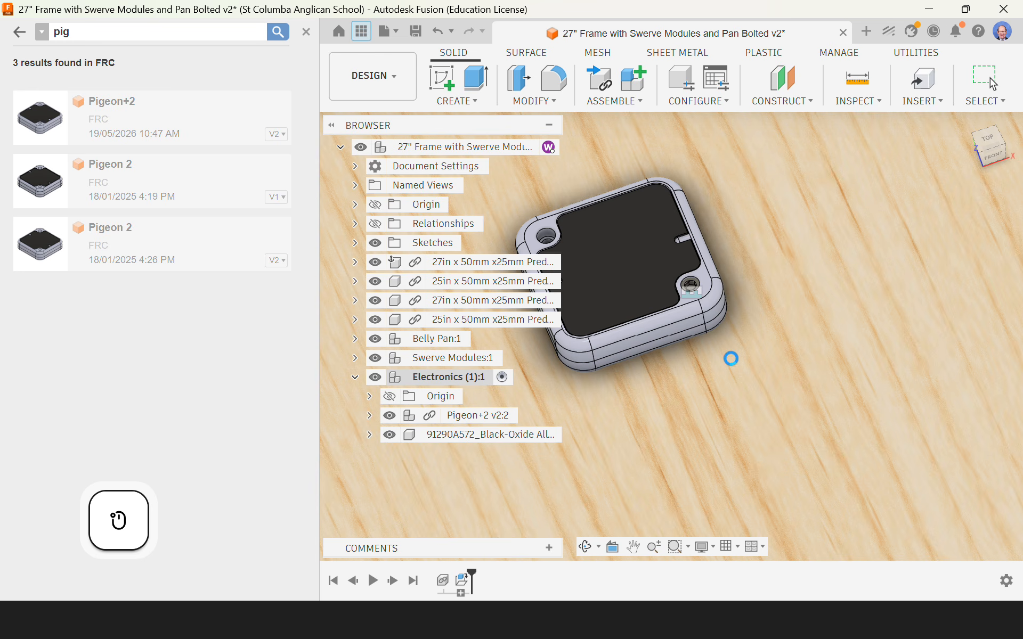
Step: Create a copy of the jointed socket head screw, offset 600 mm upward along Z from the original
middle_click_drag(714, 353, 765, 329, "shift")
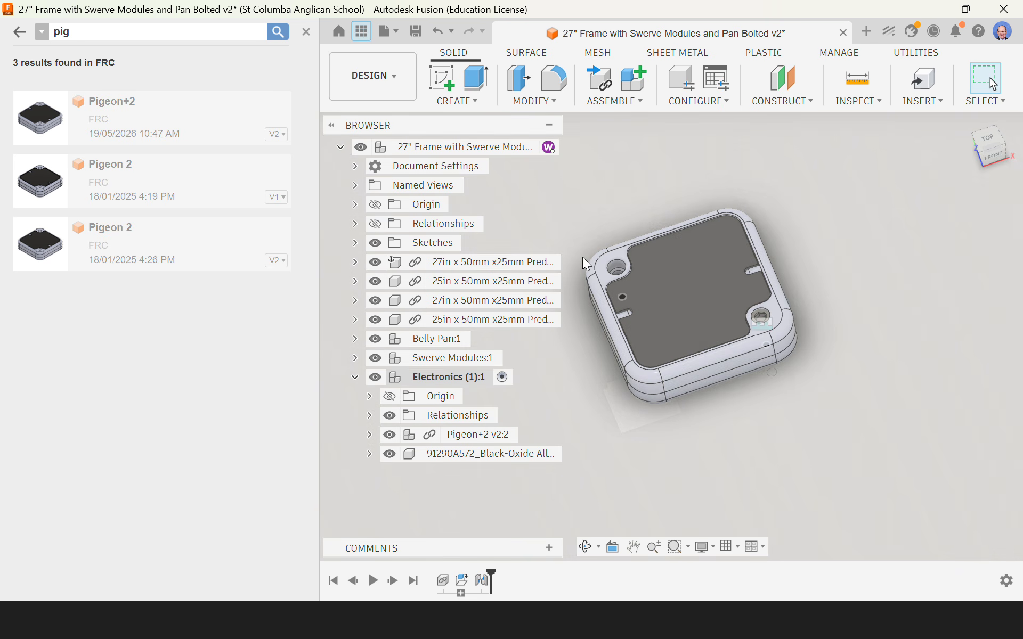
left_click(765, 325)
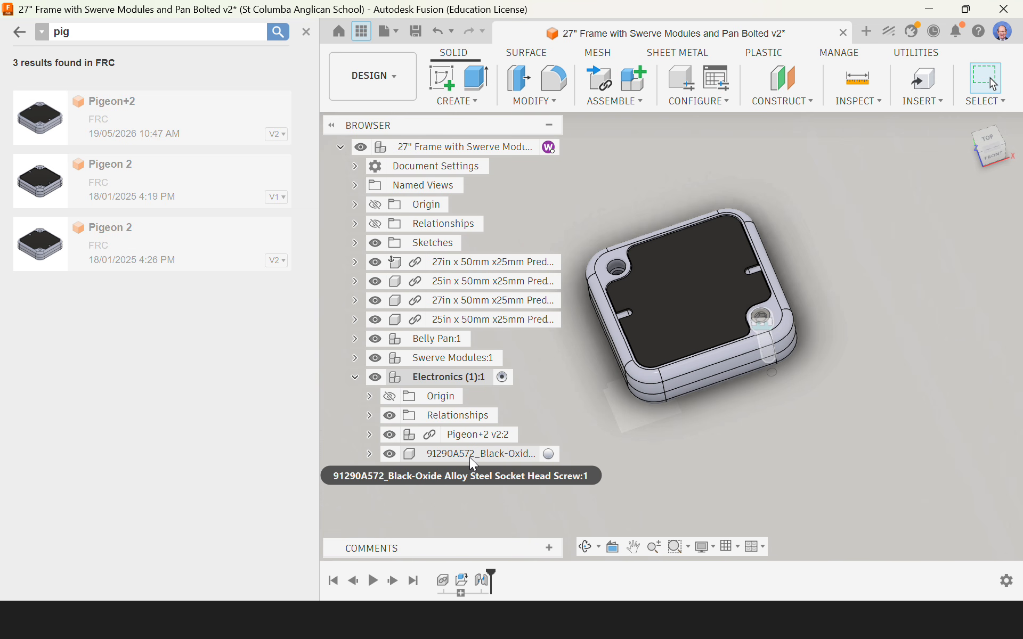
left_click(477, 455)
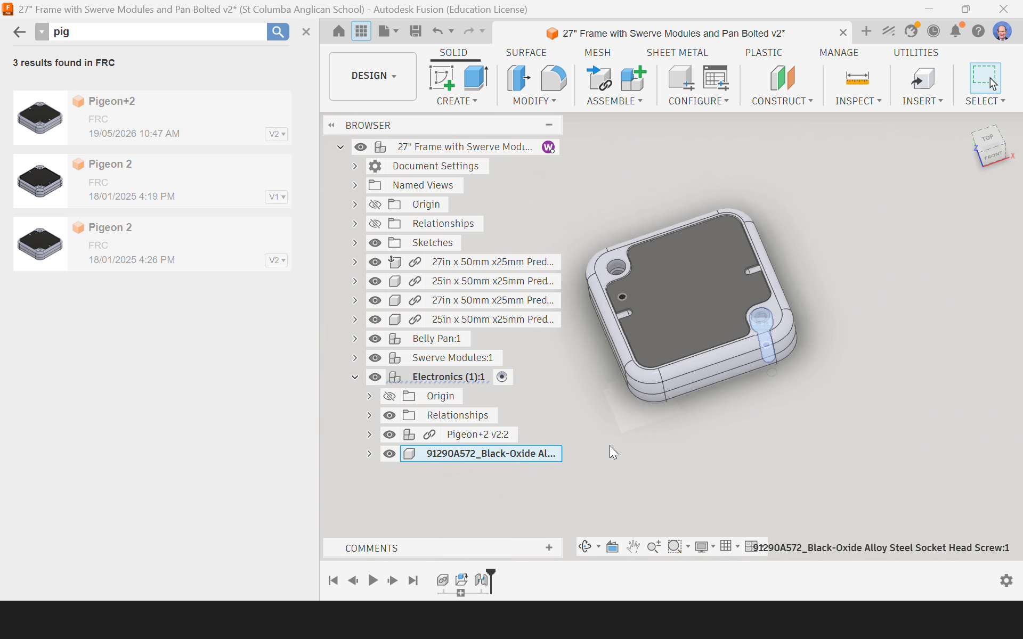
key("m")
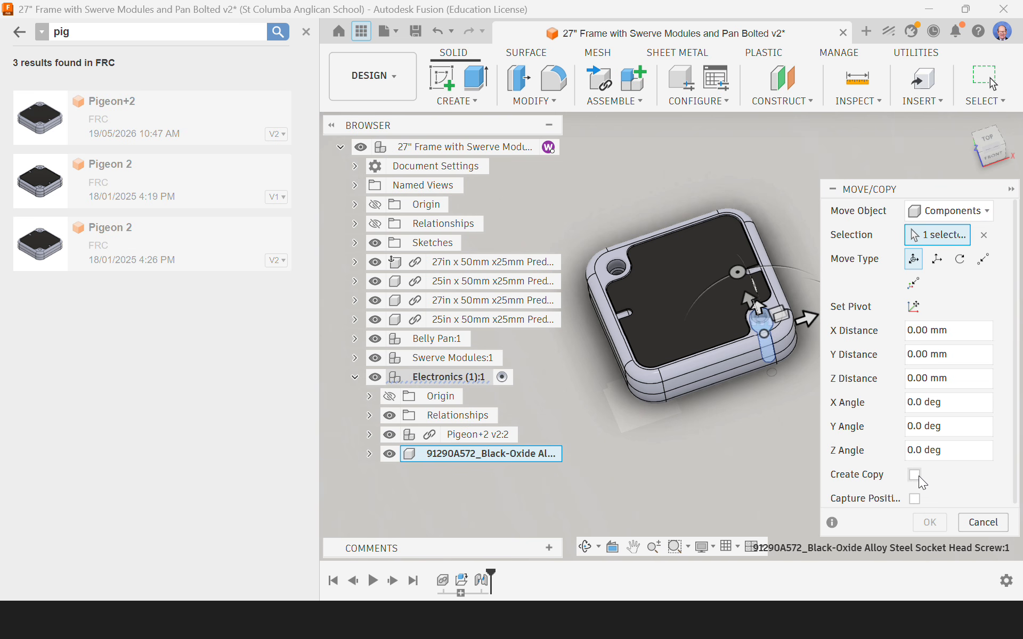
left_click(915, 475)
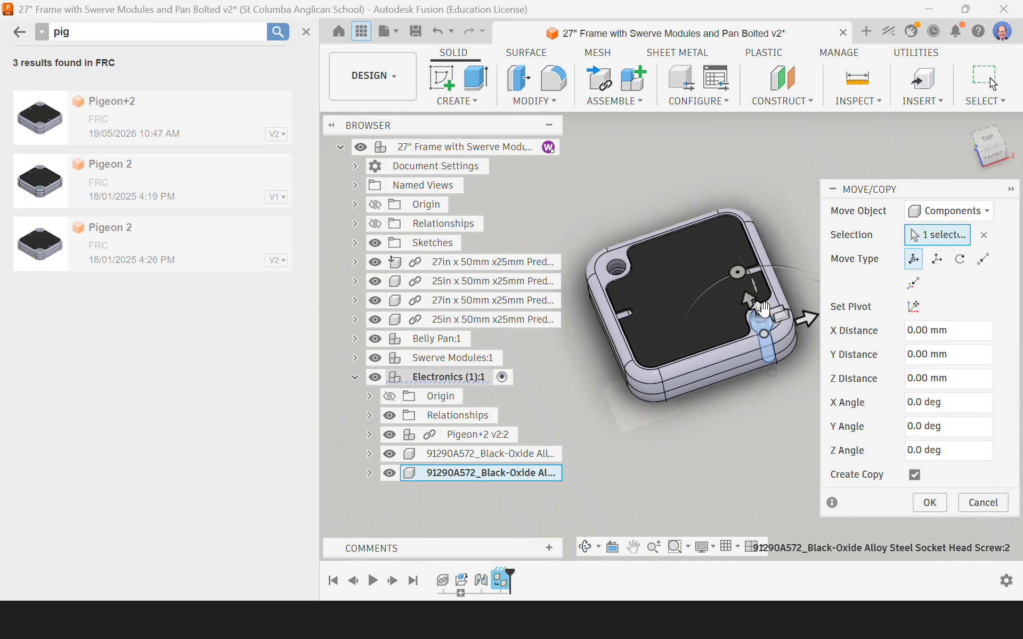
left_click_drag(759, 304, 730, 169)
scroll(692, 460, "down", 2)
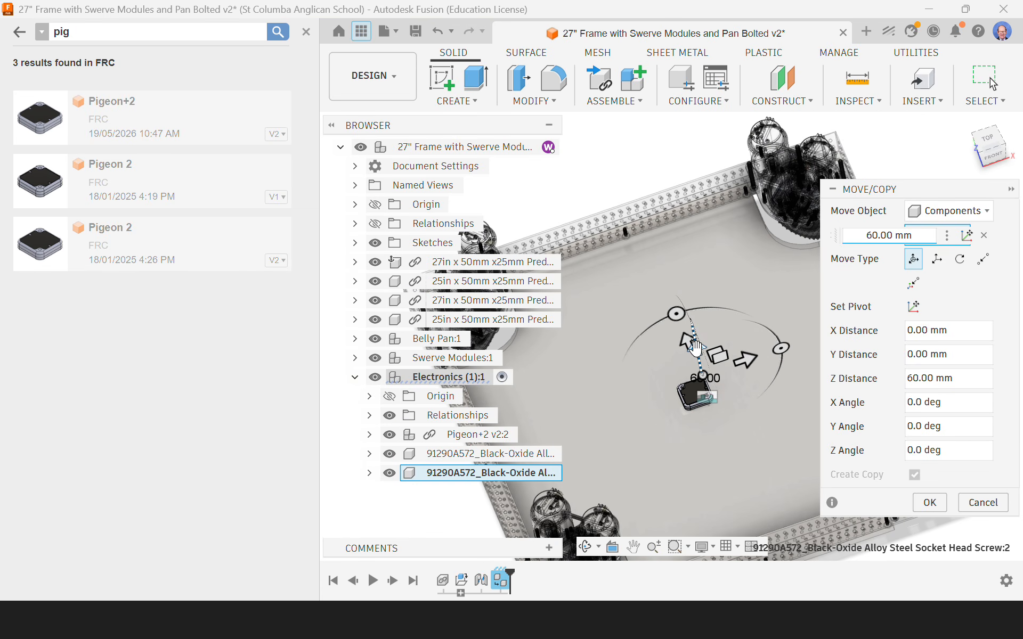
left_click_drag(695, 347, 642, 141)
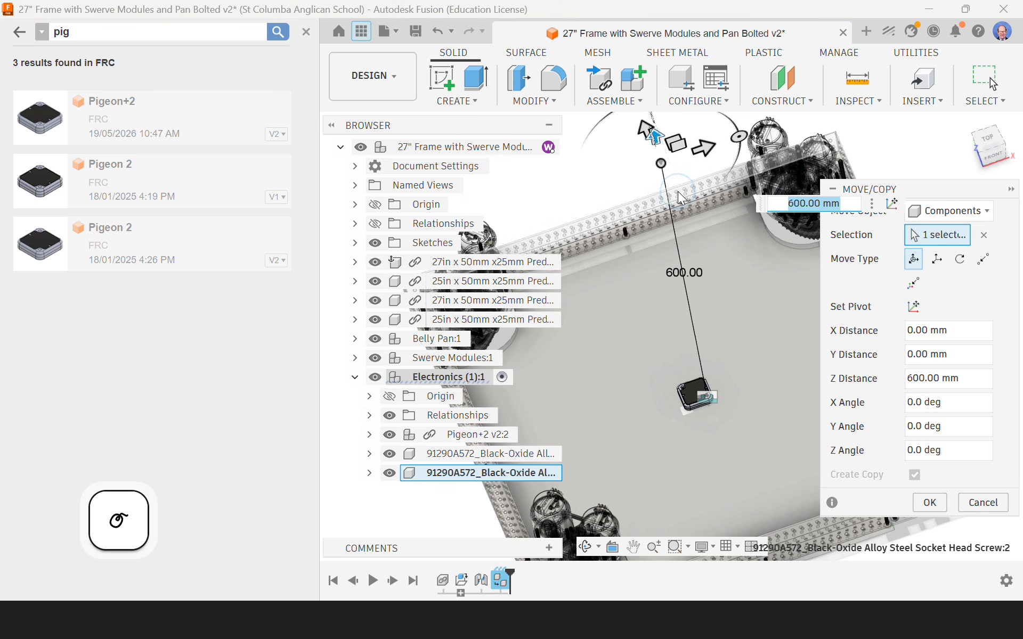
left_click(930, 502)
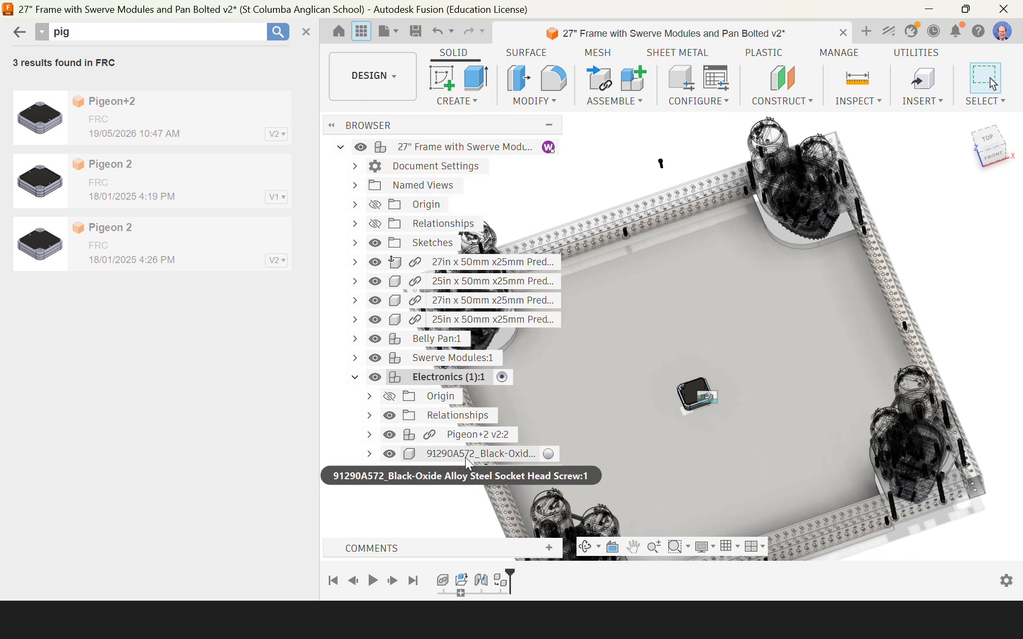
Step: Start a joint with its first snap point at the centre of the copied screw head's flat underside
scroll(690, 388, "down", 3)
middle_click_drag(702, 291, 728, 194)
scroll(682, 276, "up", 2)
scroll(680, 282, "up", 5)
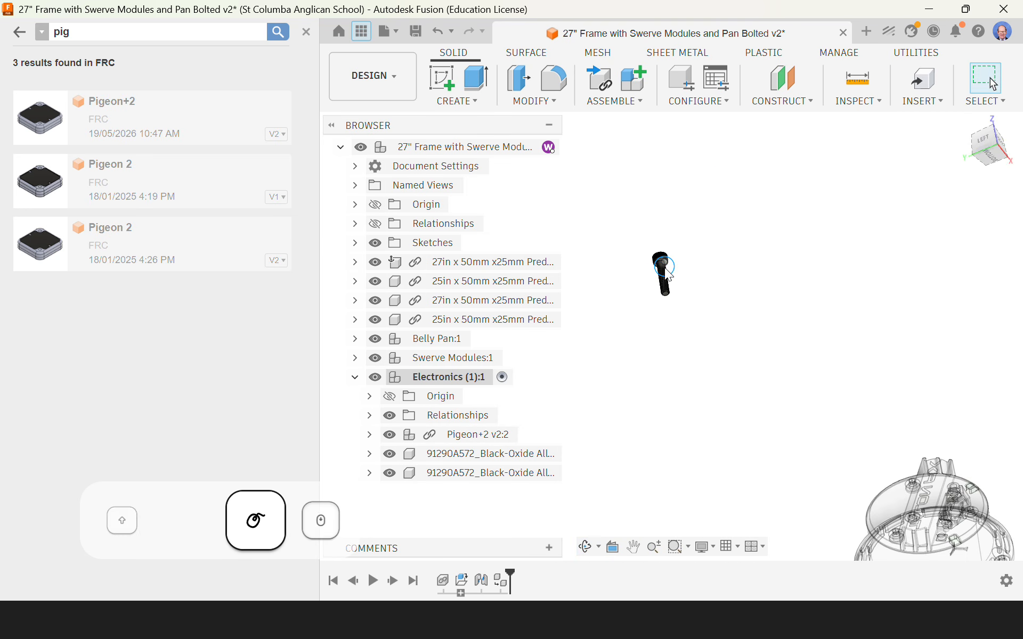
scroll(653, 243, "up", 6)
key("j")
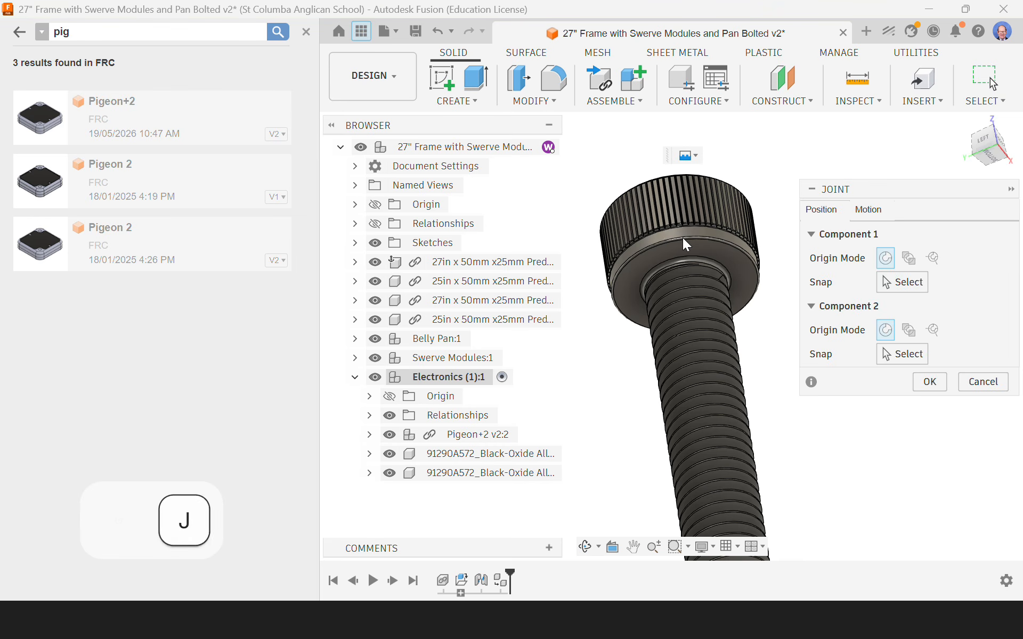
scroll(680, 241, "up", 4)
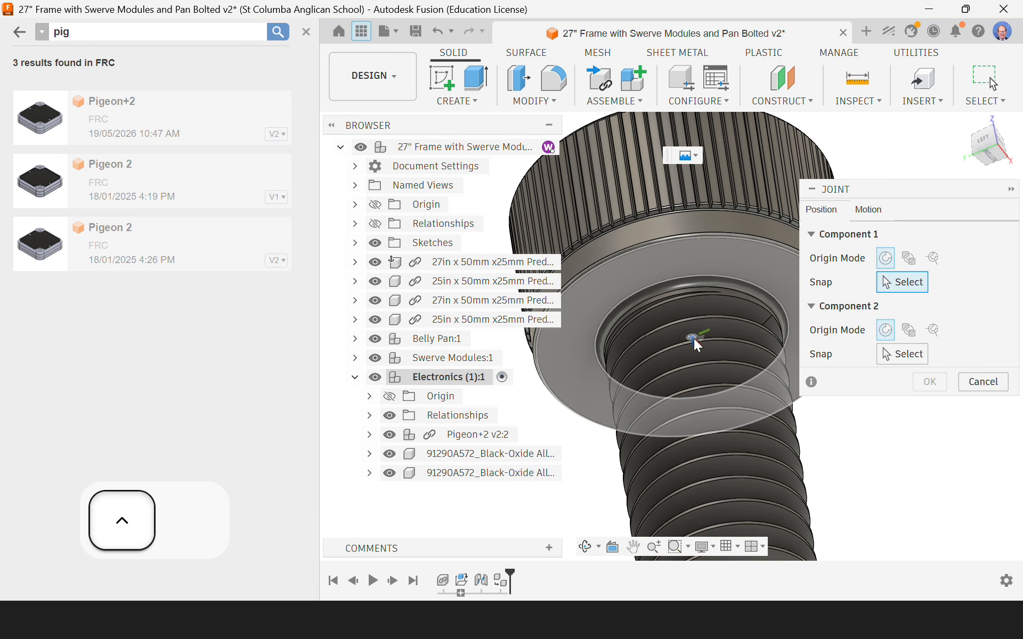
left_click(694, 338)
Step: Snap the copied screw's joint to the centre of the counterbore ledge in the Pigeon+2's empty mounting hole and accept it
scroll(693, 252, "down", 6)
scroll(692, 246, "down", 5)
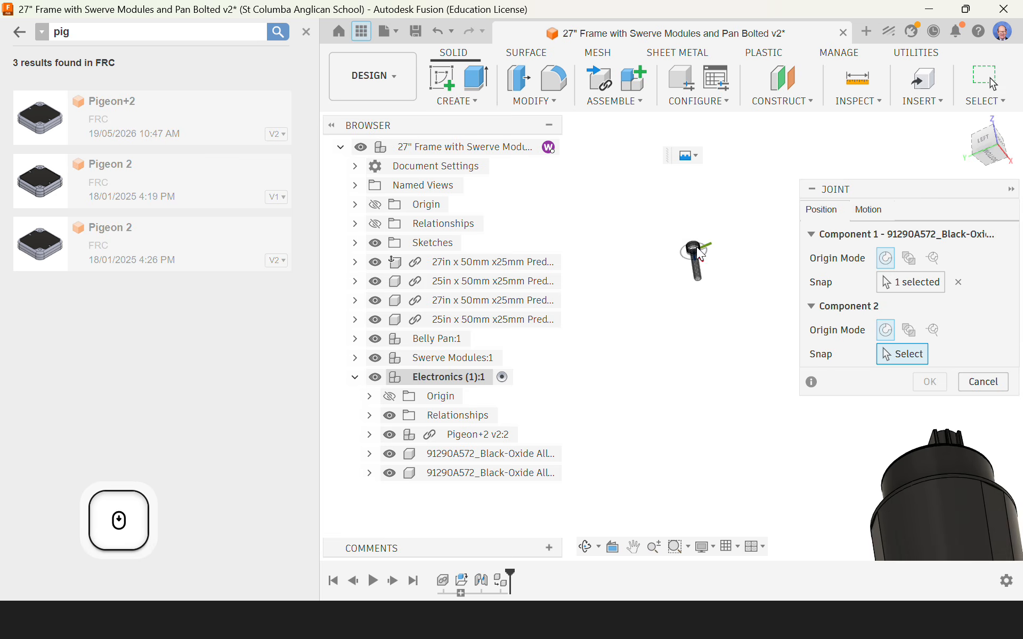
middle_click_drag(696, 251, 698, 389, "shift")
middle_click_drag(811, 490, 711, 483)
scroll(705, 477, "up", 4)
scroll(713, 468, "up", 5)
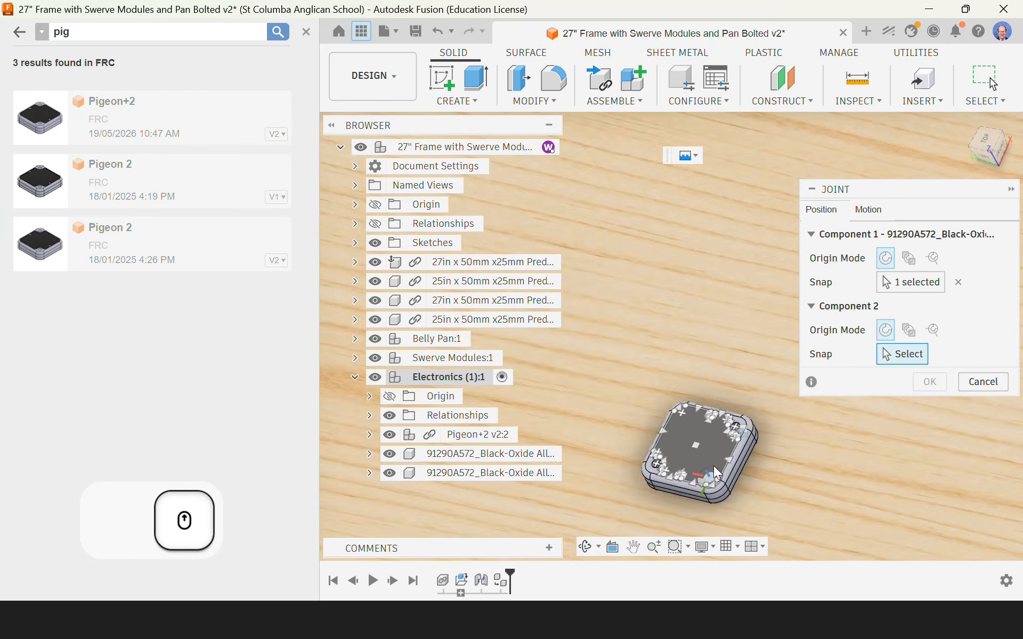
scroll(596, 479, "up", 8)
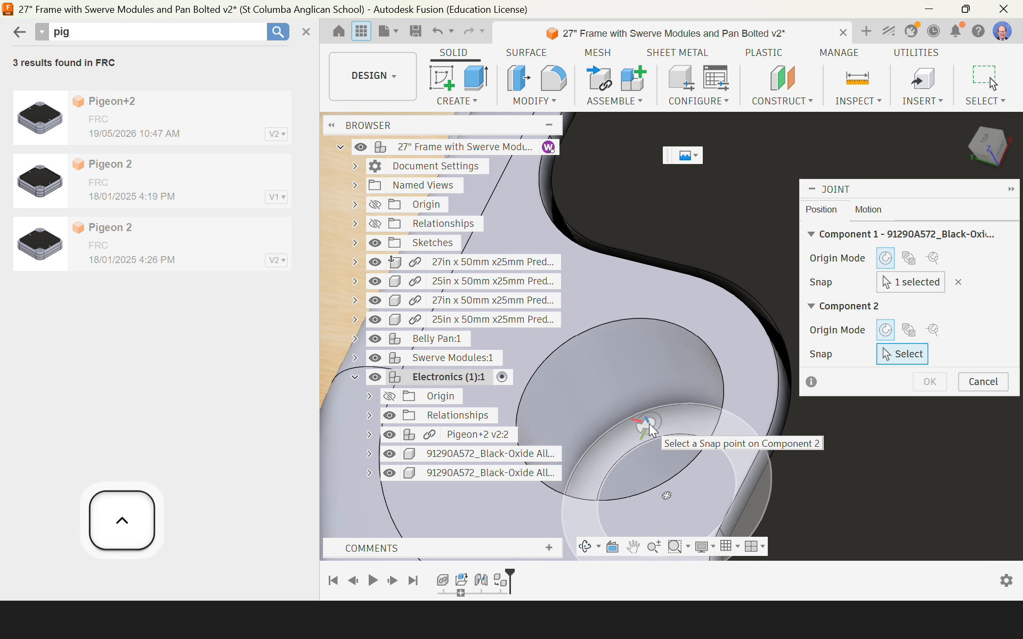
left_click(669, 498)
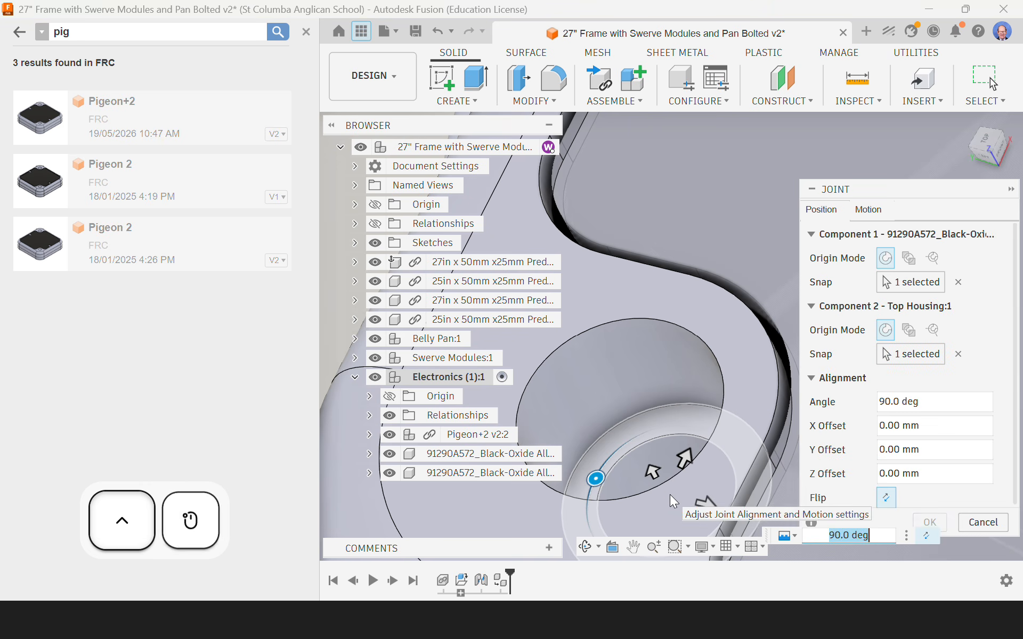
scroll(648, 458, "down", 5)
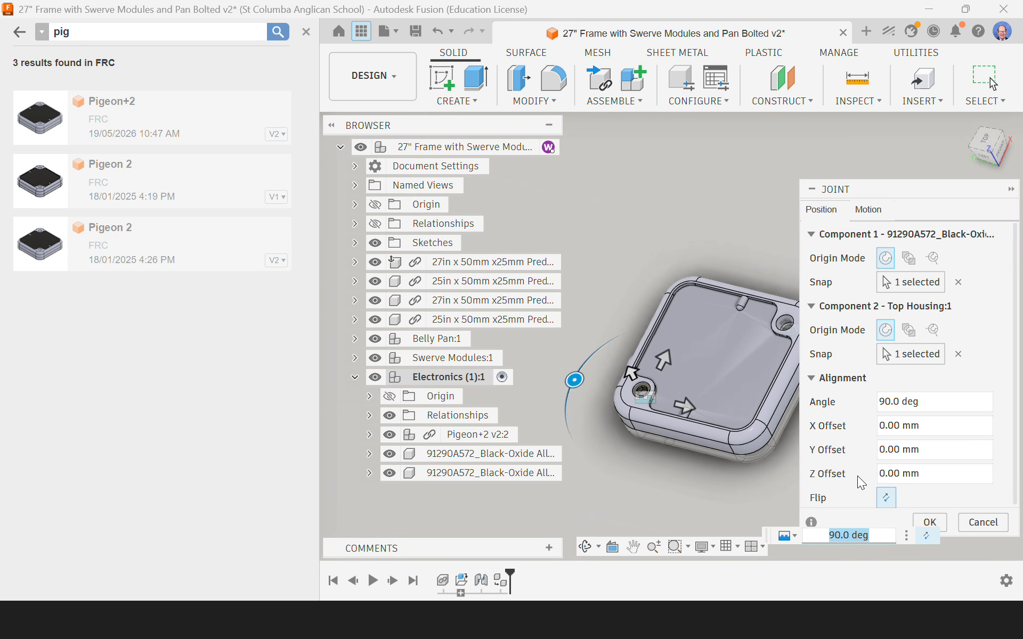
left_click(939, 523)
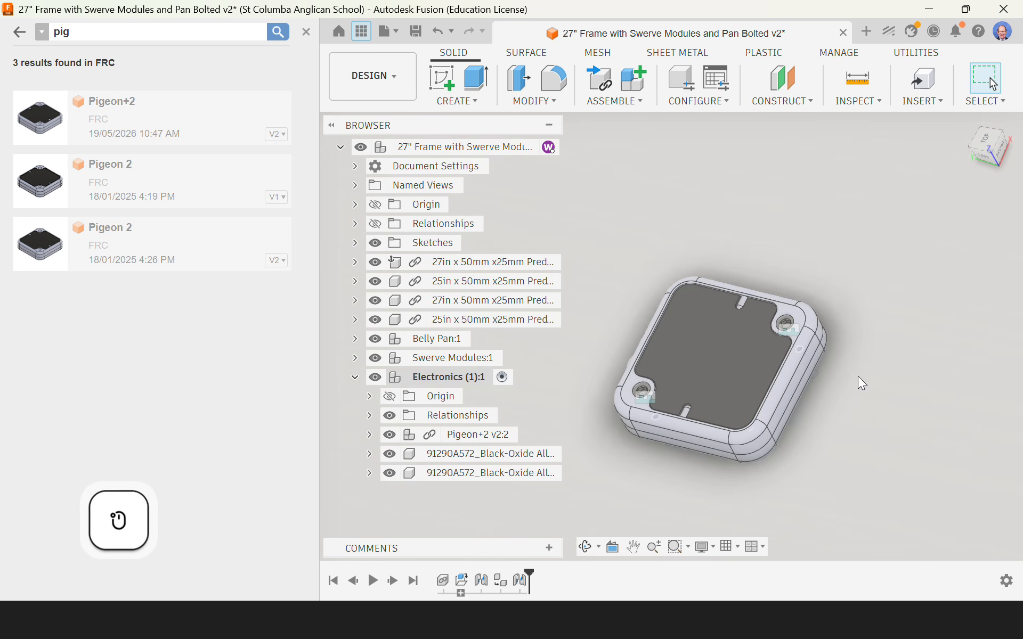
Step: Activate the top-level frame assembly in place of the Electronics component and clear the selection
scroll(833, 307, "down", 5)
scroll(834, 308, "down", 3)
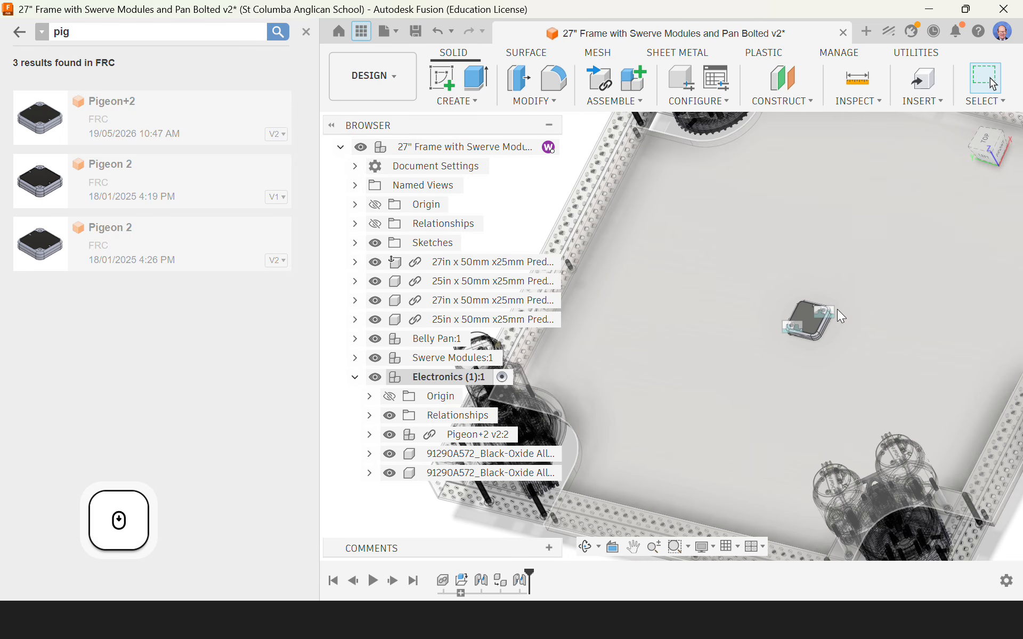
scroll(836, 310, "down", 5)
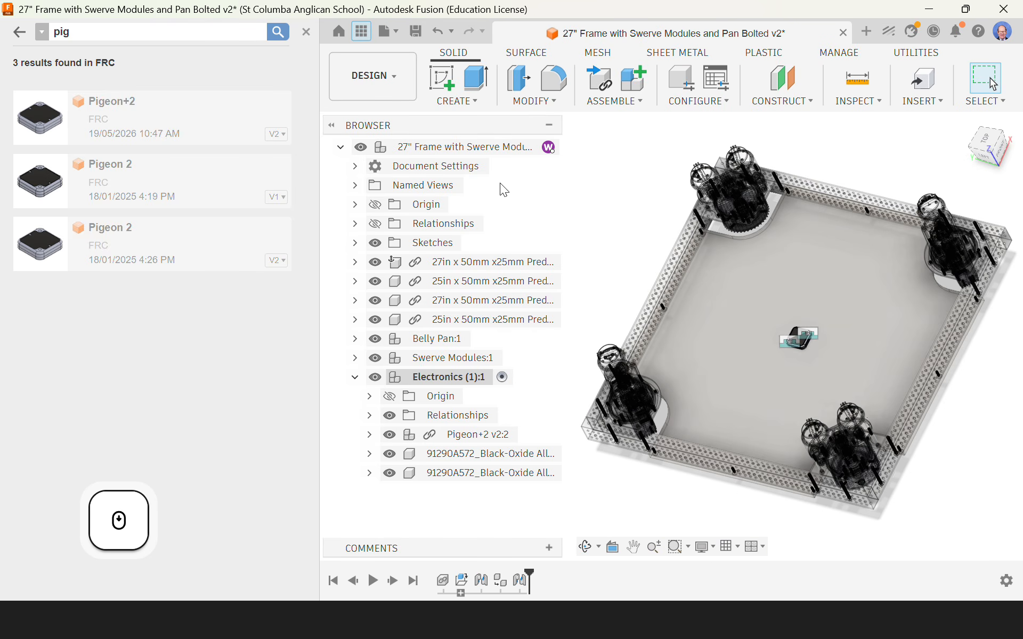
left_click(445, 148)
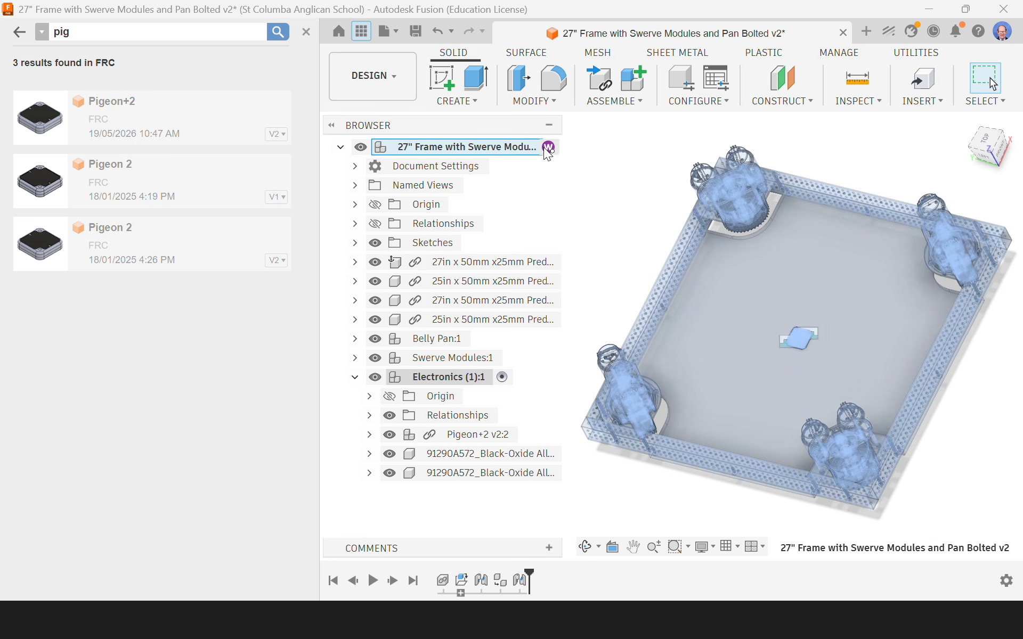
left_click(549, 147)
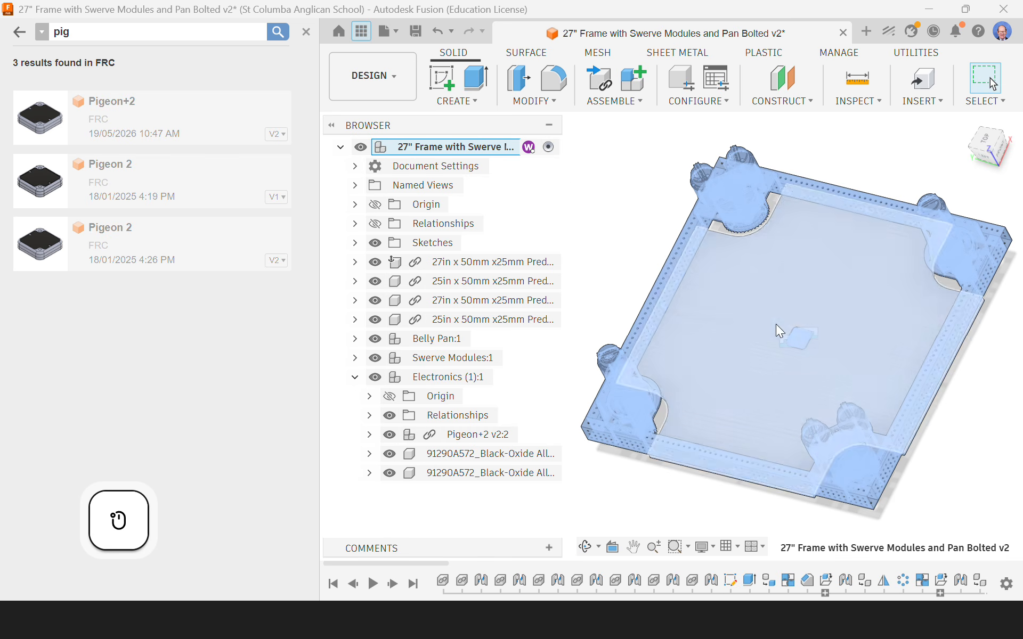
left_click(628, 189)
Step: Find the screw joints within the Electronics component, hide both Rigid 1 and Rigid 2, and clear the selection
scroll(843, 372, "up", 8)
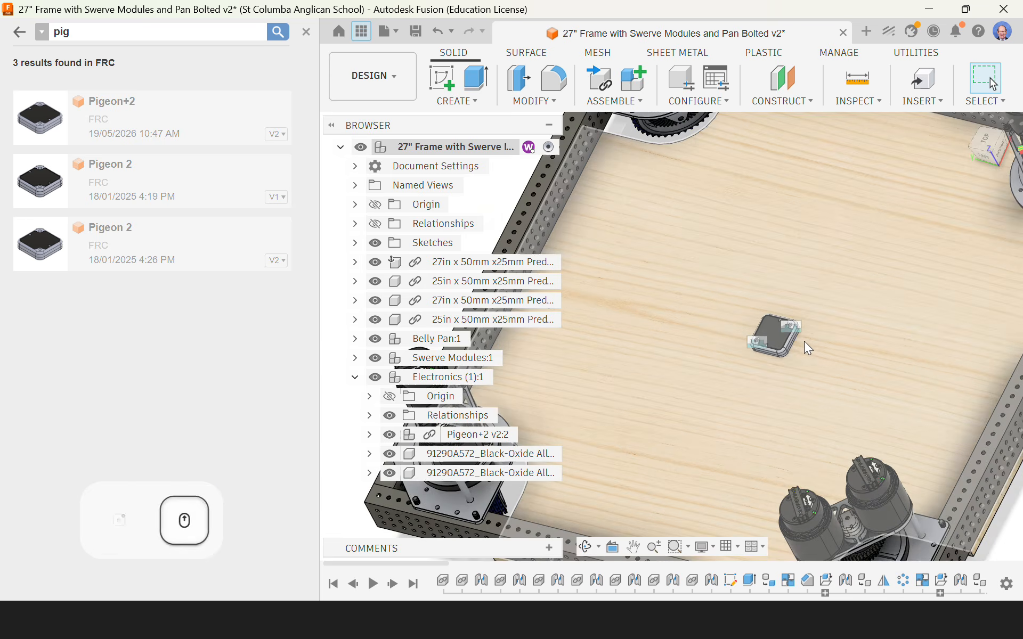
scroll(805, 343, "up", 3)
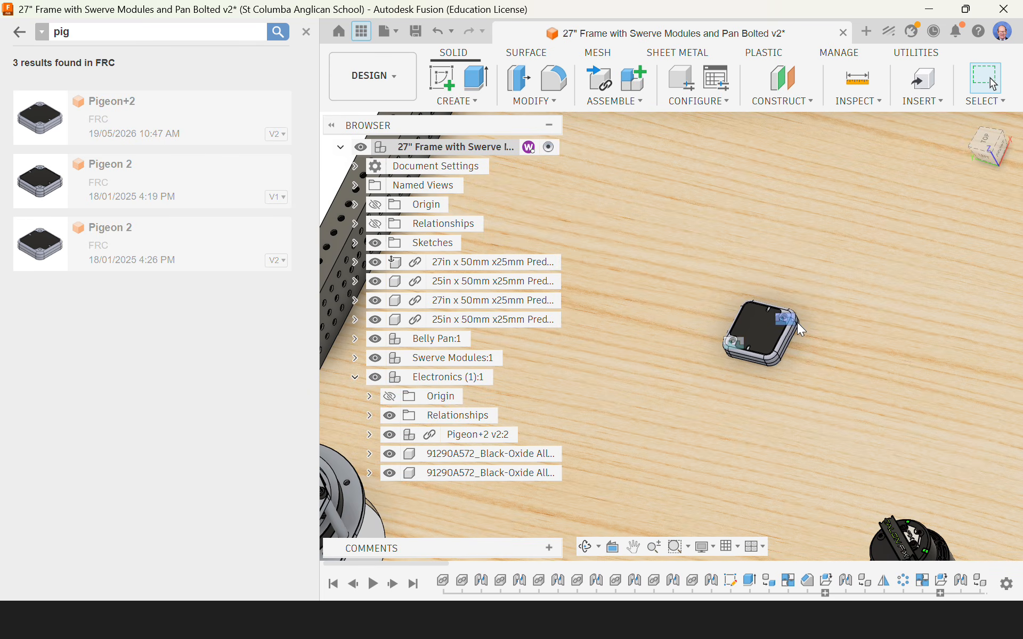
scroll(740, 350, "up", 4)
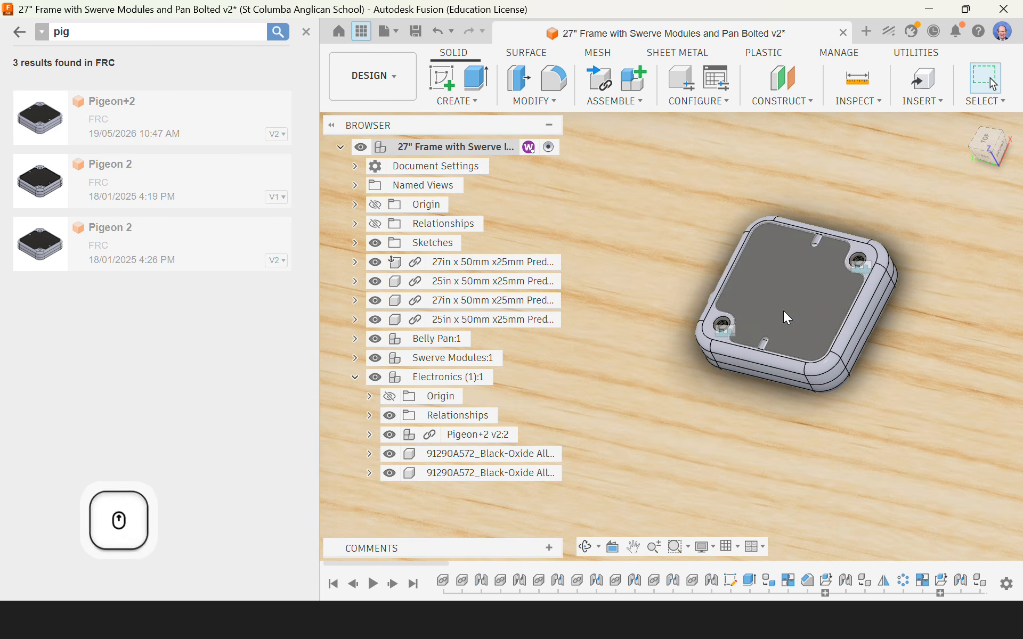
right_click(861, 264)
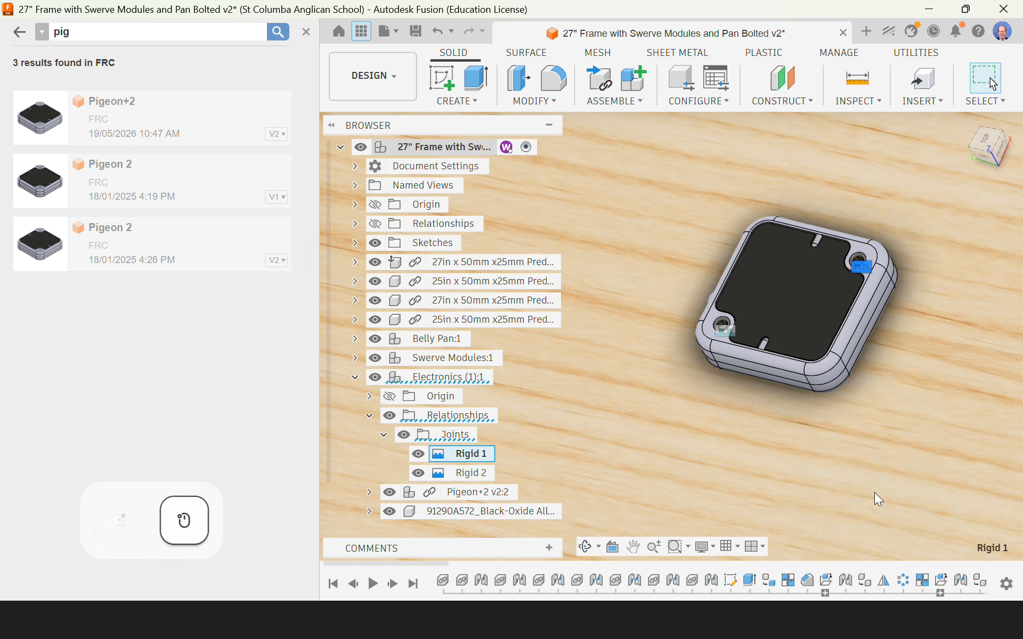
left_click(875, 494)
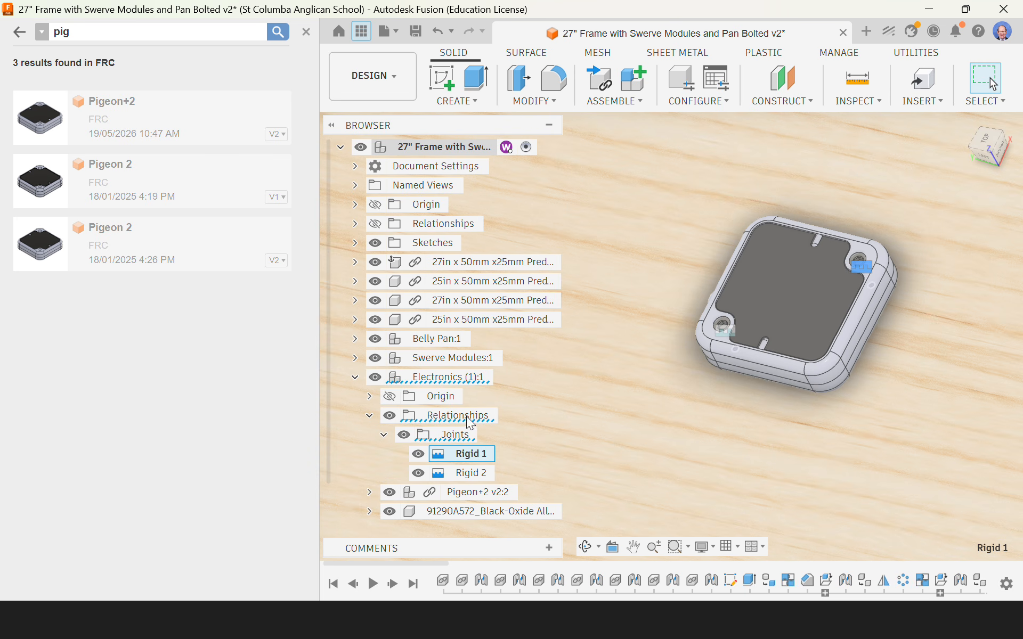
left_click(418, 454)
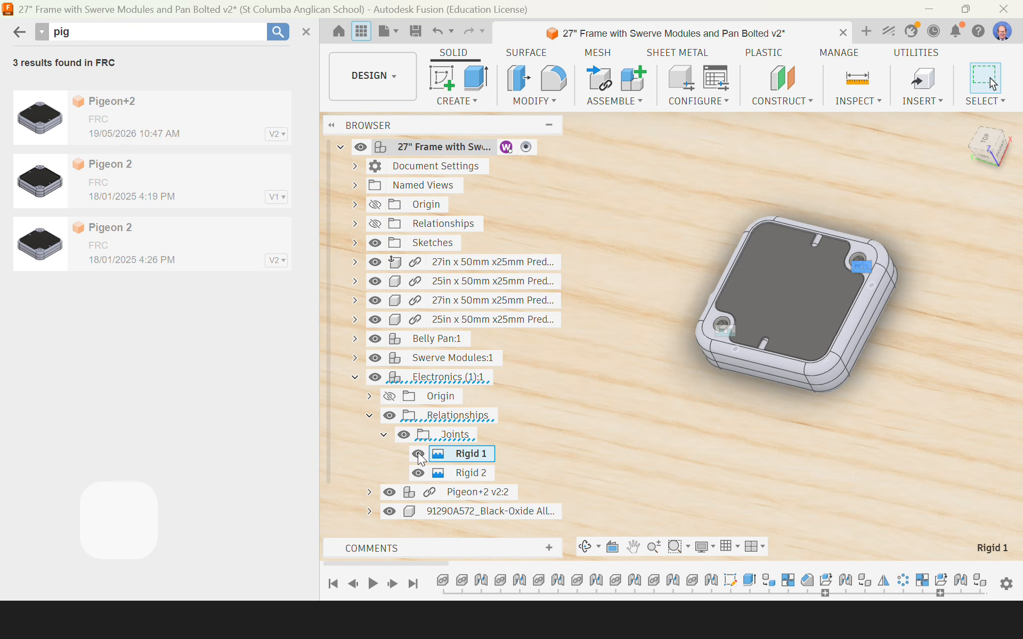
left_click(418, 473)
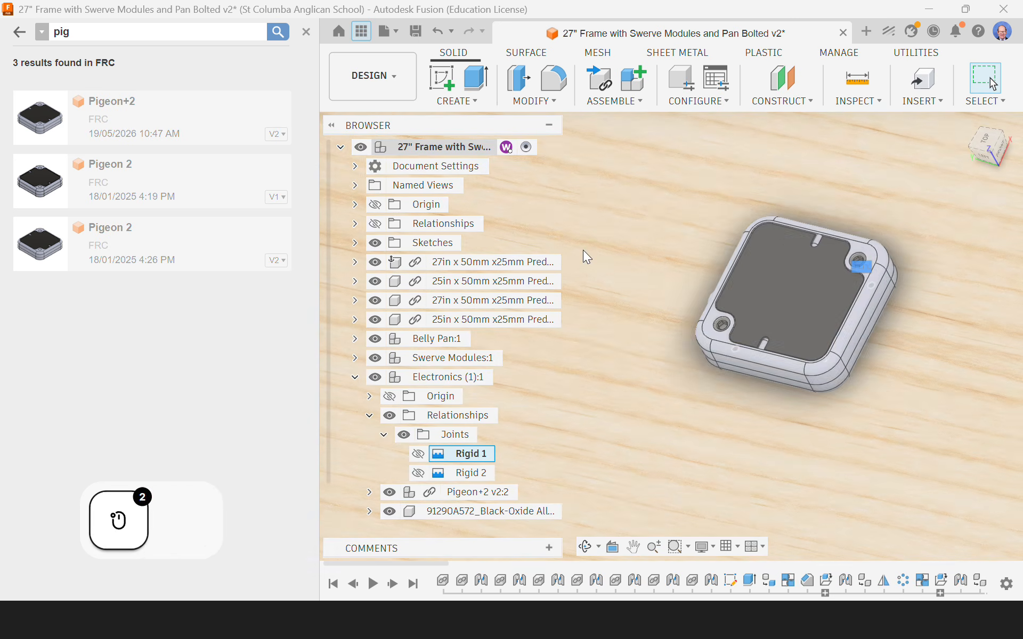
scroll(583, 250, "down", 3)
scroll(758, 260, "down", 3)
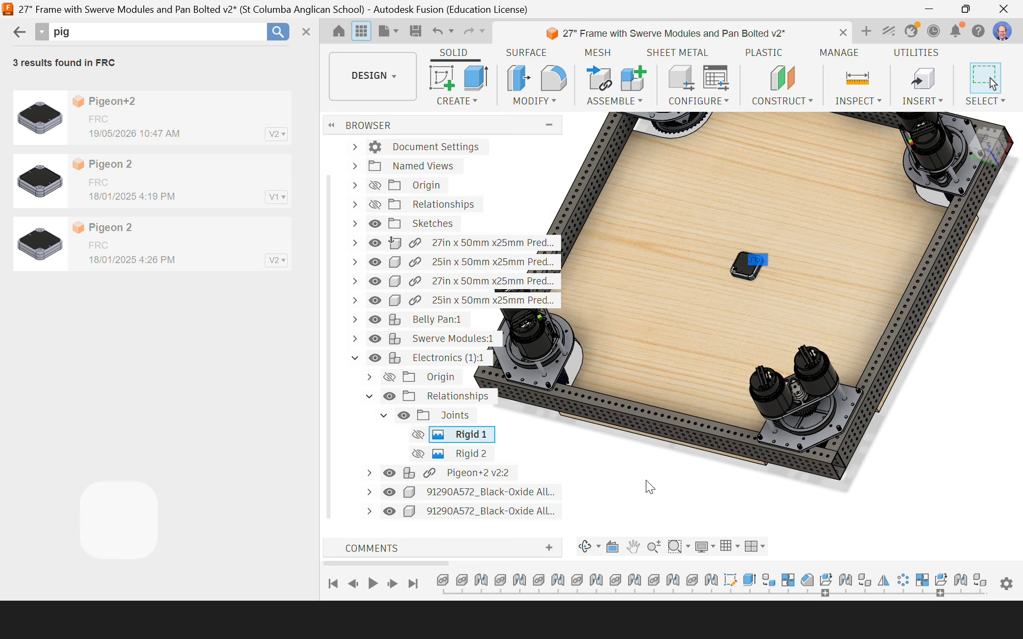
left_click(645, 482)
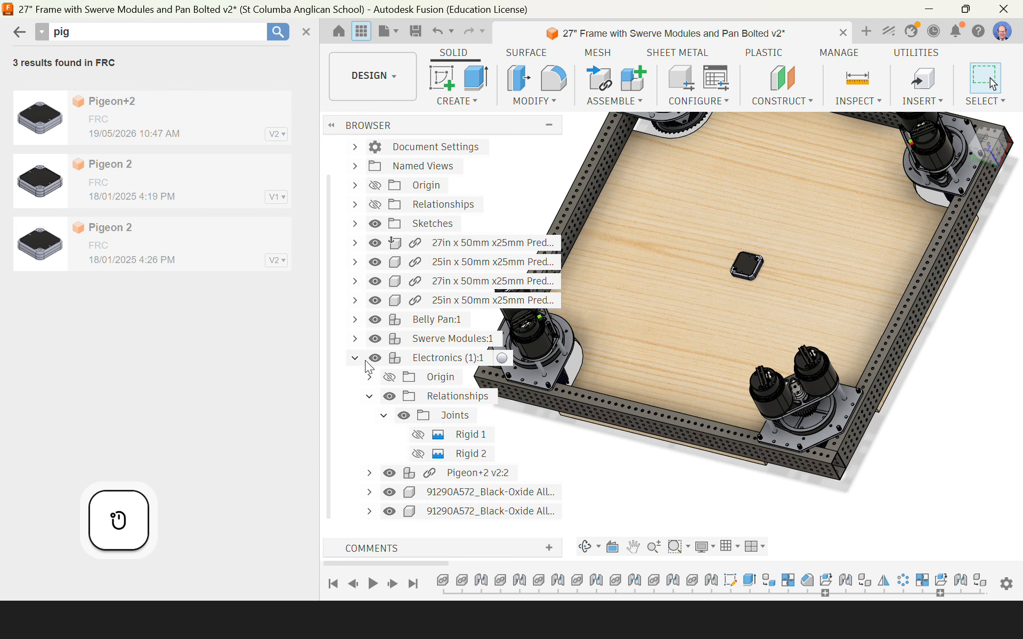
Step: Collapse the Electronics component in the model tree, close the project file search, and view the fastened Pigeon+2 on the belly pan
left_click(356, 359)
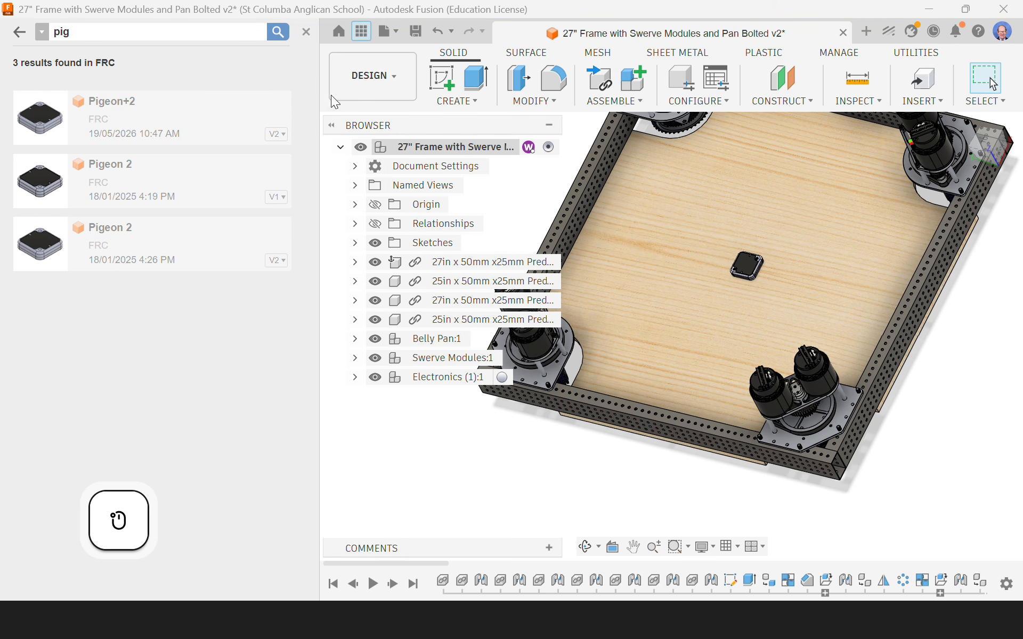
left_click(306, 30)
scroll(623, 298, "down", 4)
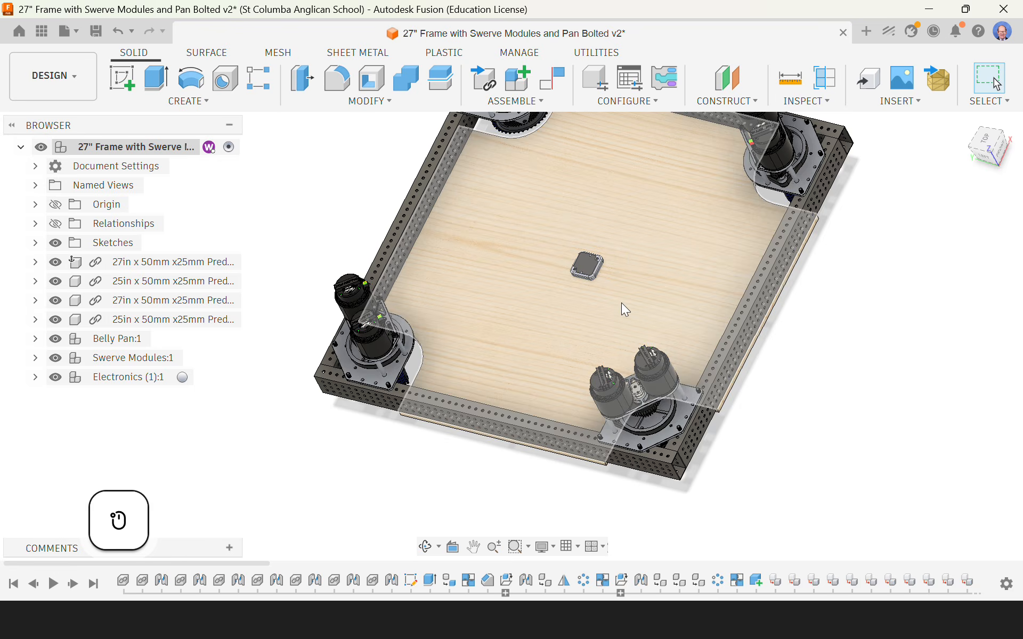
middle_click_drag(586, 327, 607, 278, "shift")
scroll(611, 286, "up", 5)
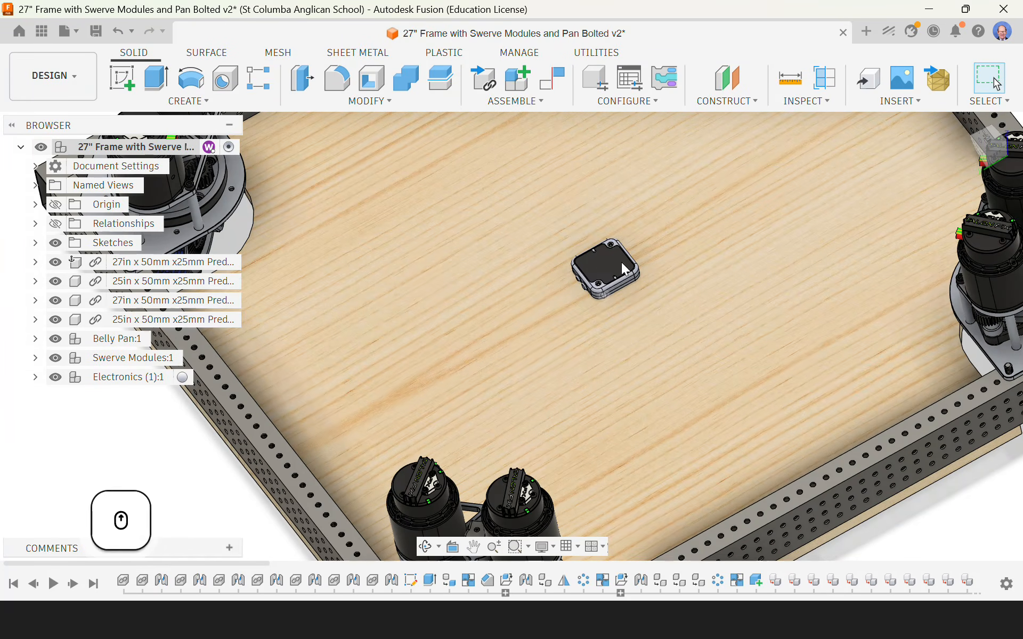
scroll(622, 262, "down", 4)
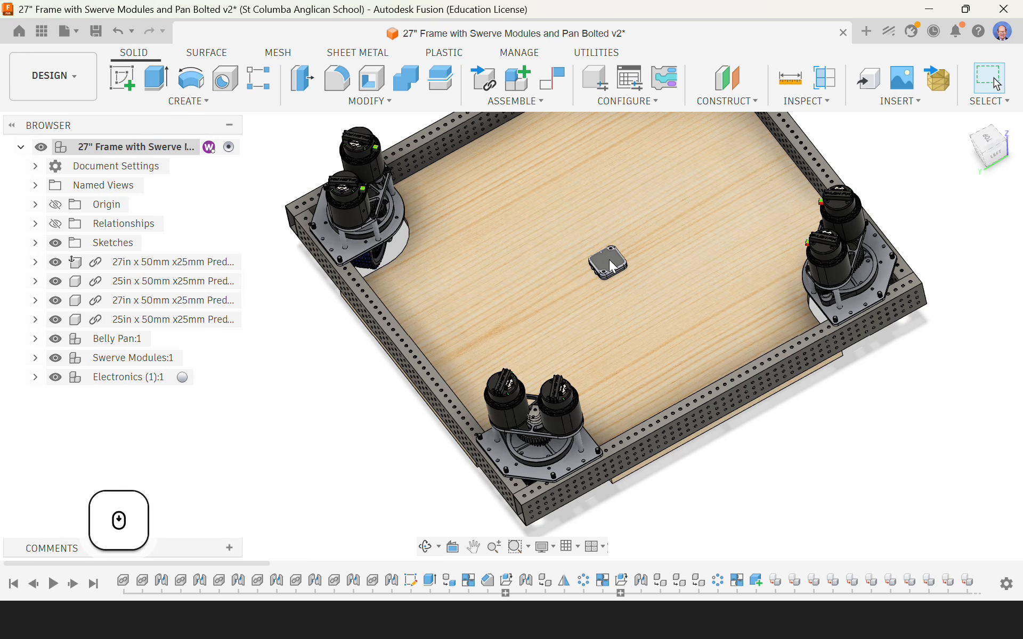